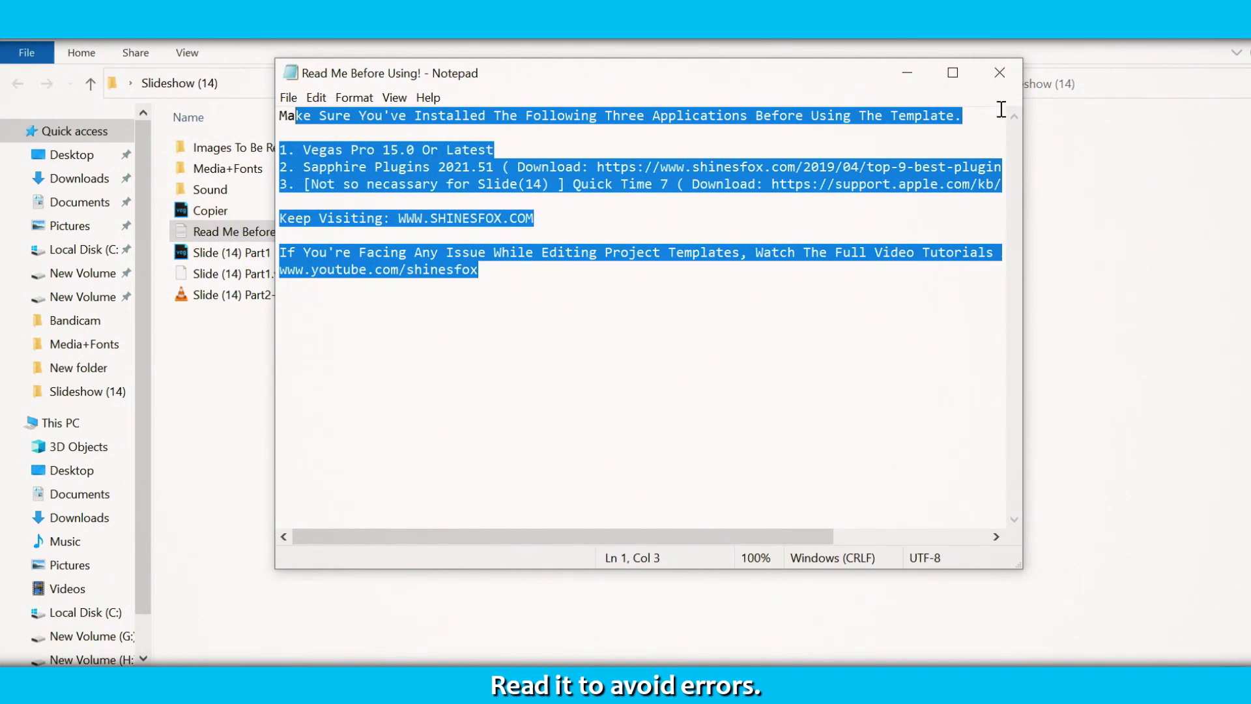
Close the read-me note, look through the audio files in the Sound folder, and return to the Slideshow (14) folder
click(1000, 73)
double_click(299, 188)
drag(253, 243, 287, 131)
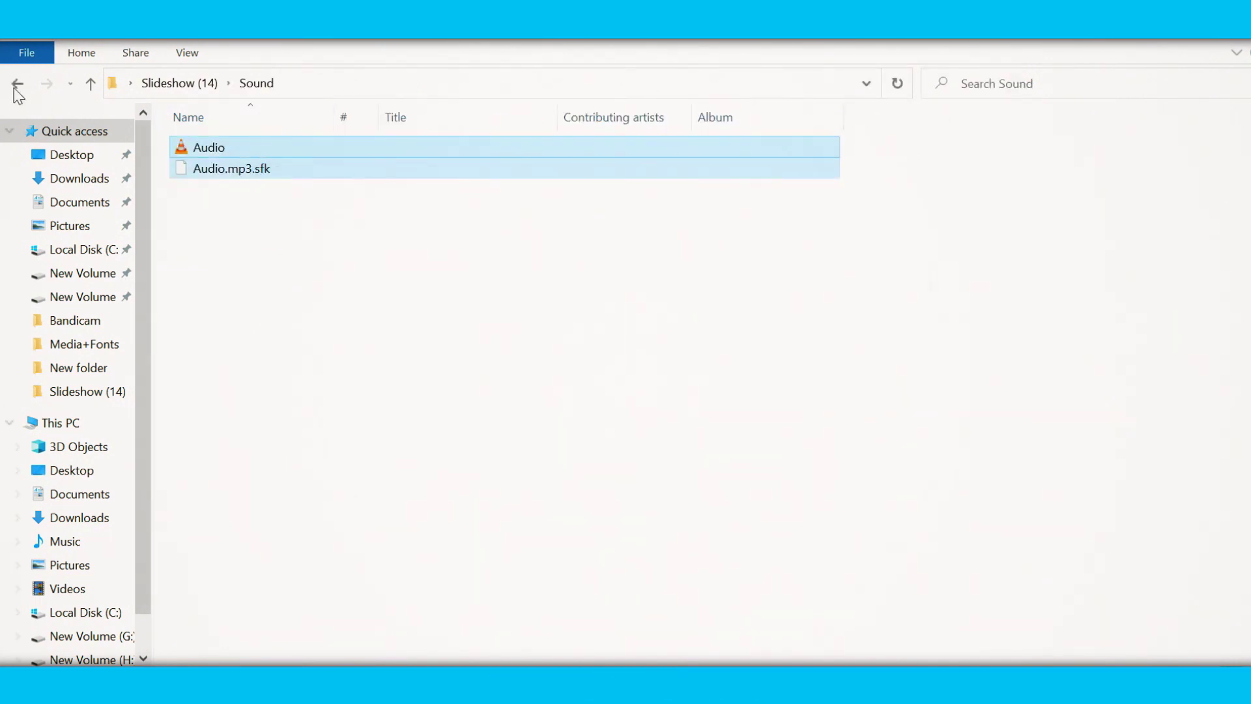
click(18, 82)
Look through the font files in the Fonts subfolder of Media+Fonts and return to the Slideshow (14) folder
double_click(229, 165)
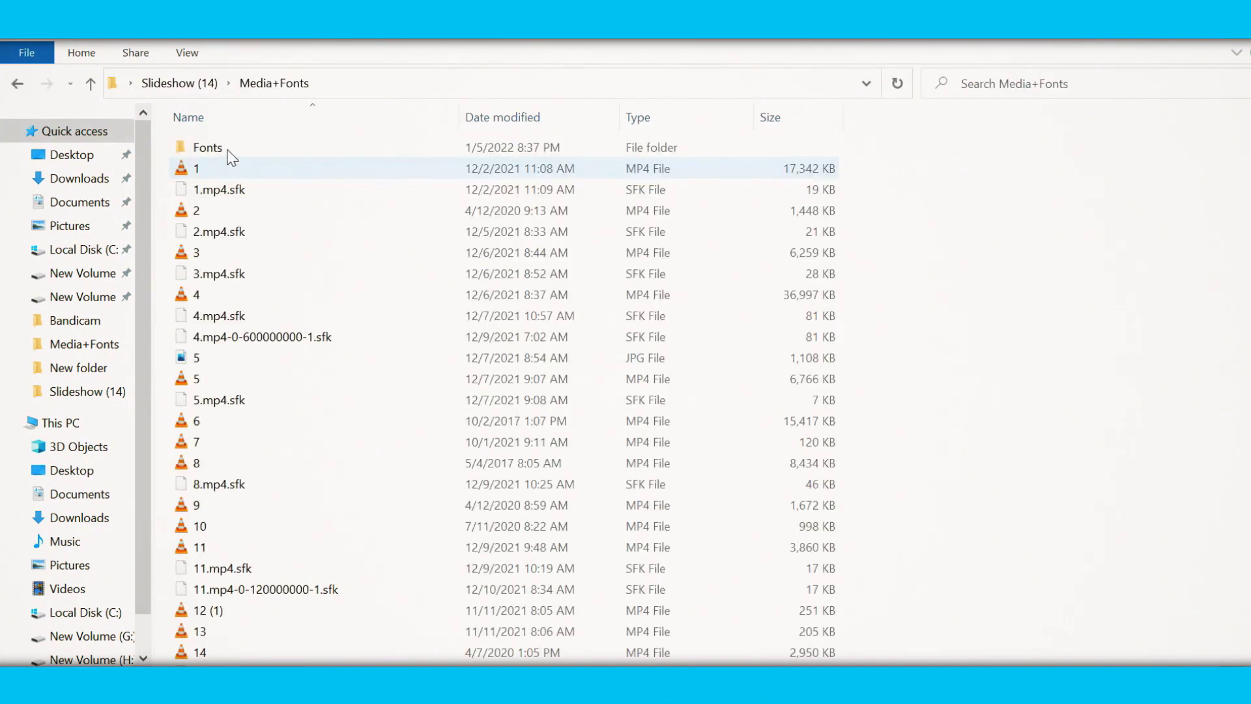
double_click(215, 147)
drag(248, 345, 252, 149)
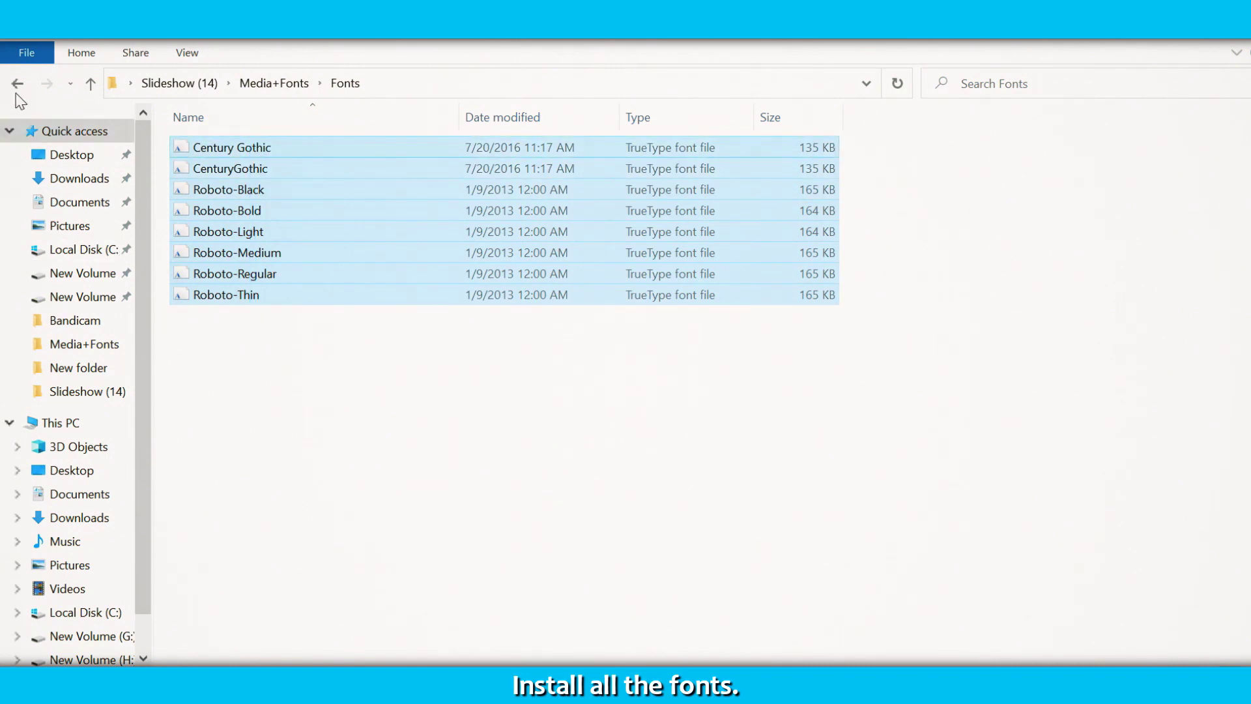
click(17, 82)
click(17, 83)
Open the template's Images To Be Replaced folder, and in another window open G:\Vegas\Slides\Images To Be Replaced
double_click(220, 149)
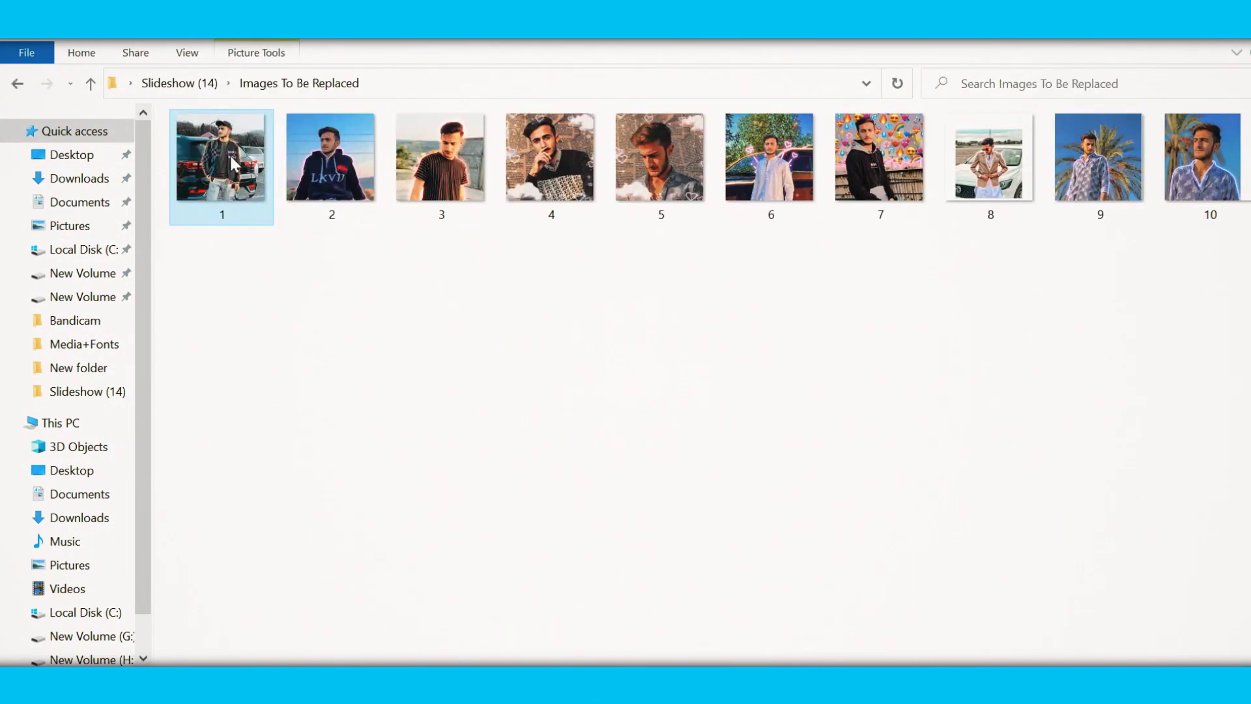
click(1137, 51)
double_click(18, 131)
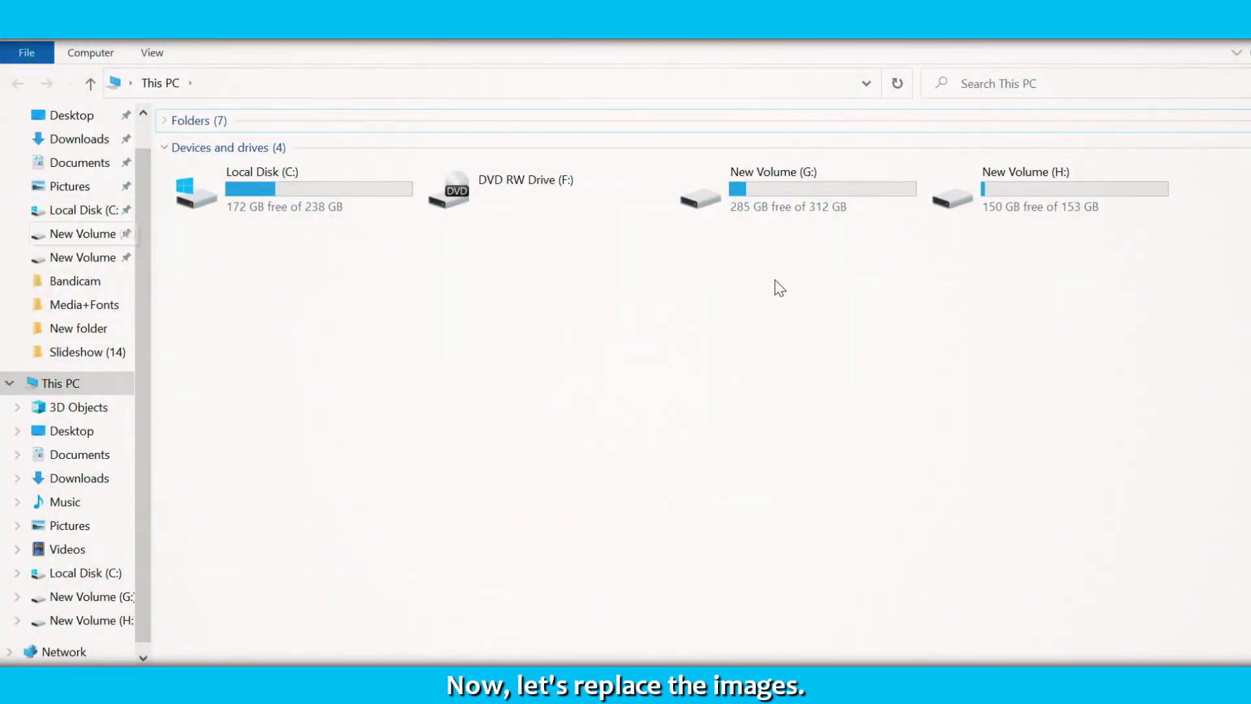
double_click(701, 195)
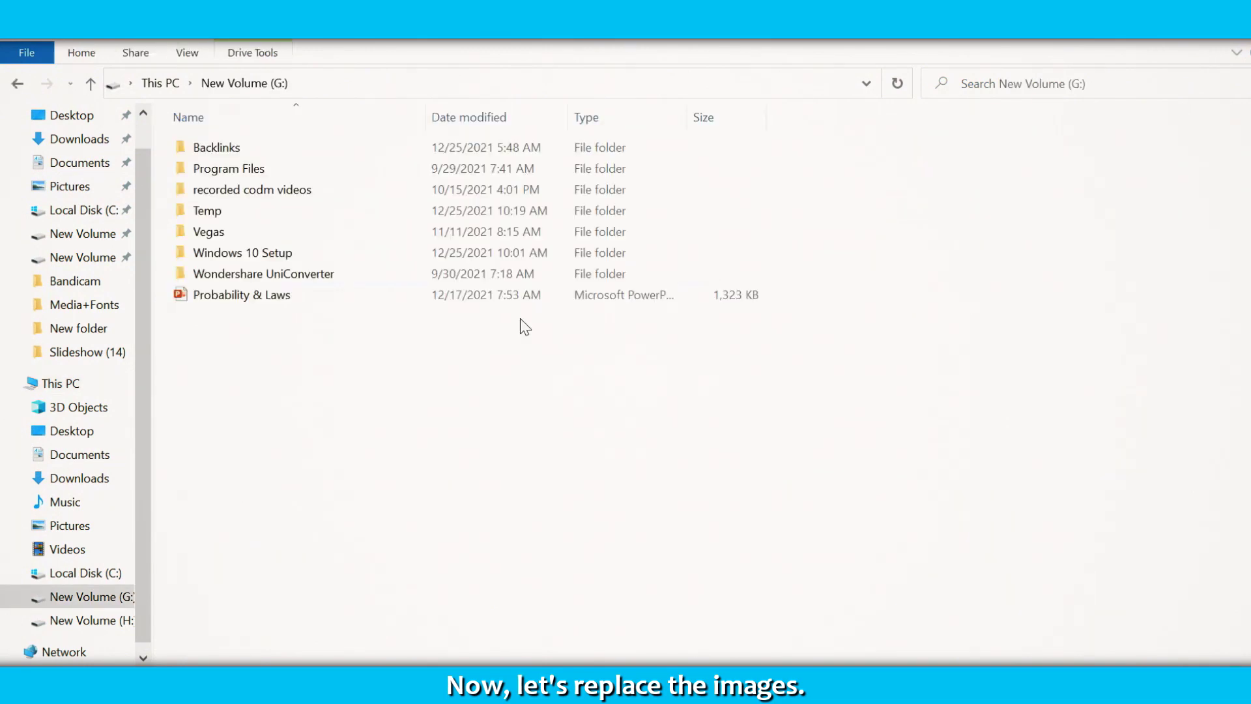
double_click(204, 234)
double_click(209, 358)
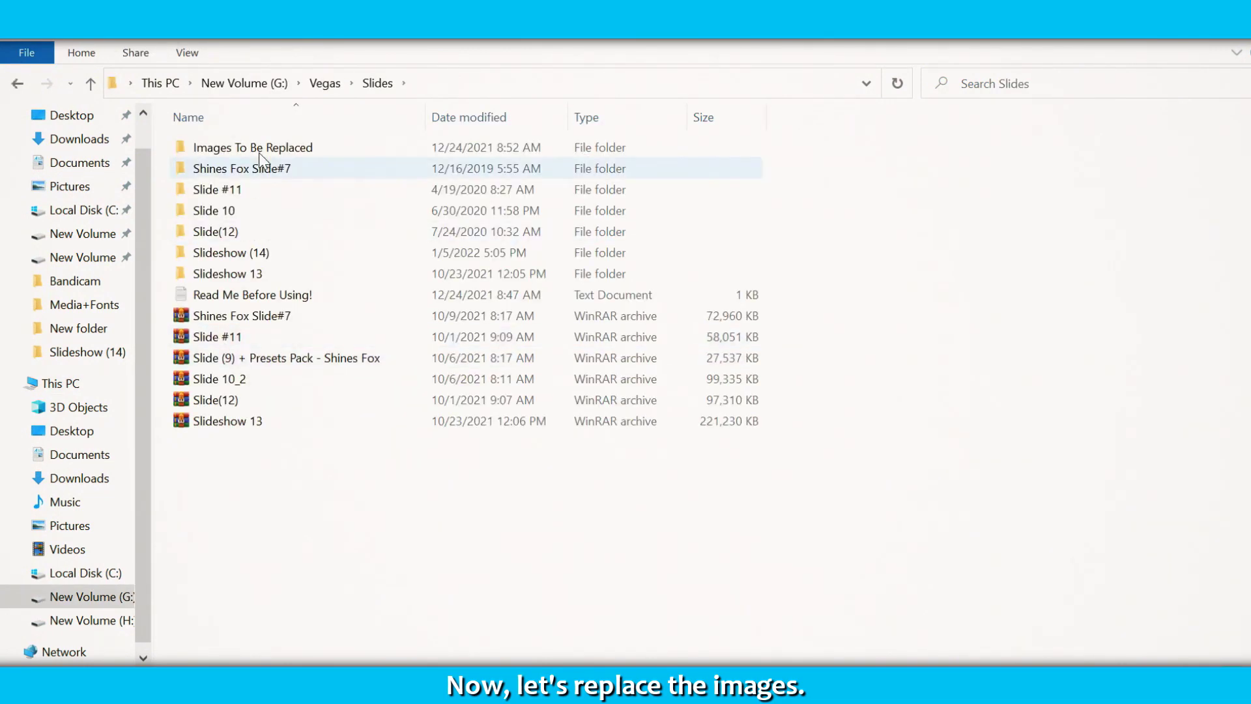
double_click(260, 149)
Examine the width and height of source image 1 in its file properties
right_click(215, 157)
click(306, 675)
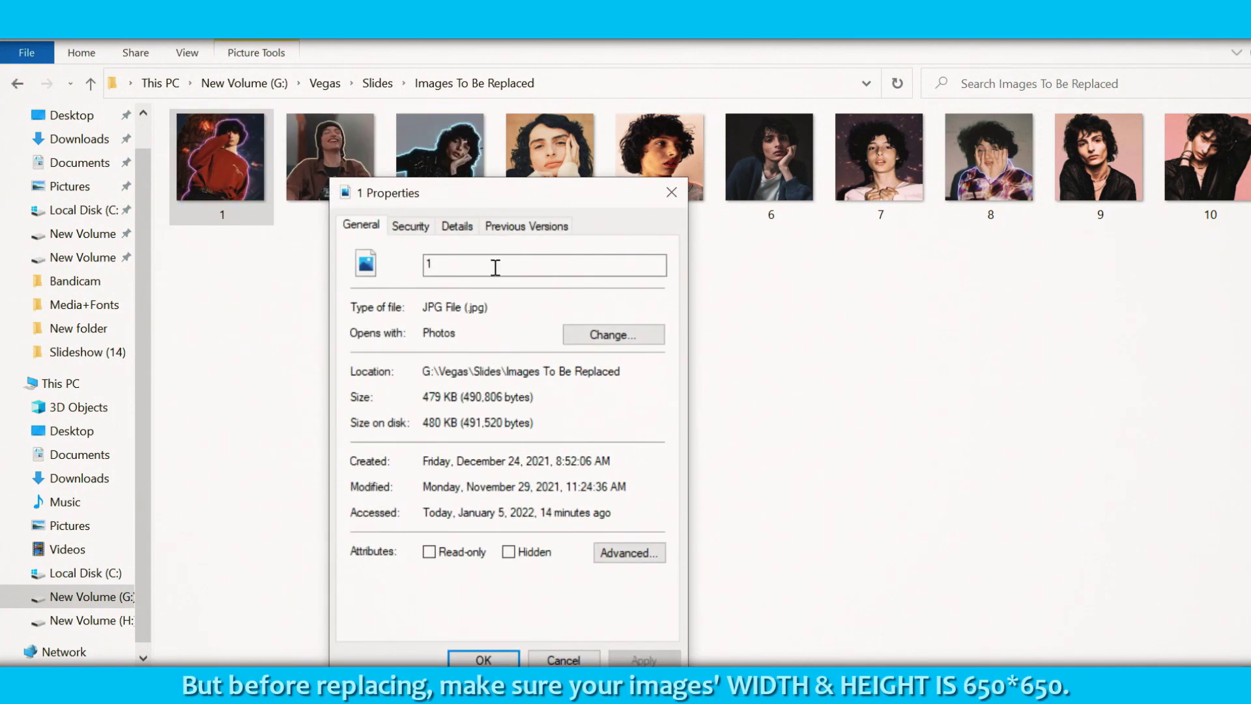
drag(495, 193, 275, 99)
click(237, 135)
scroll(440, 242, down, 5)
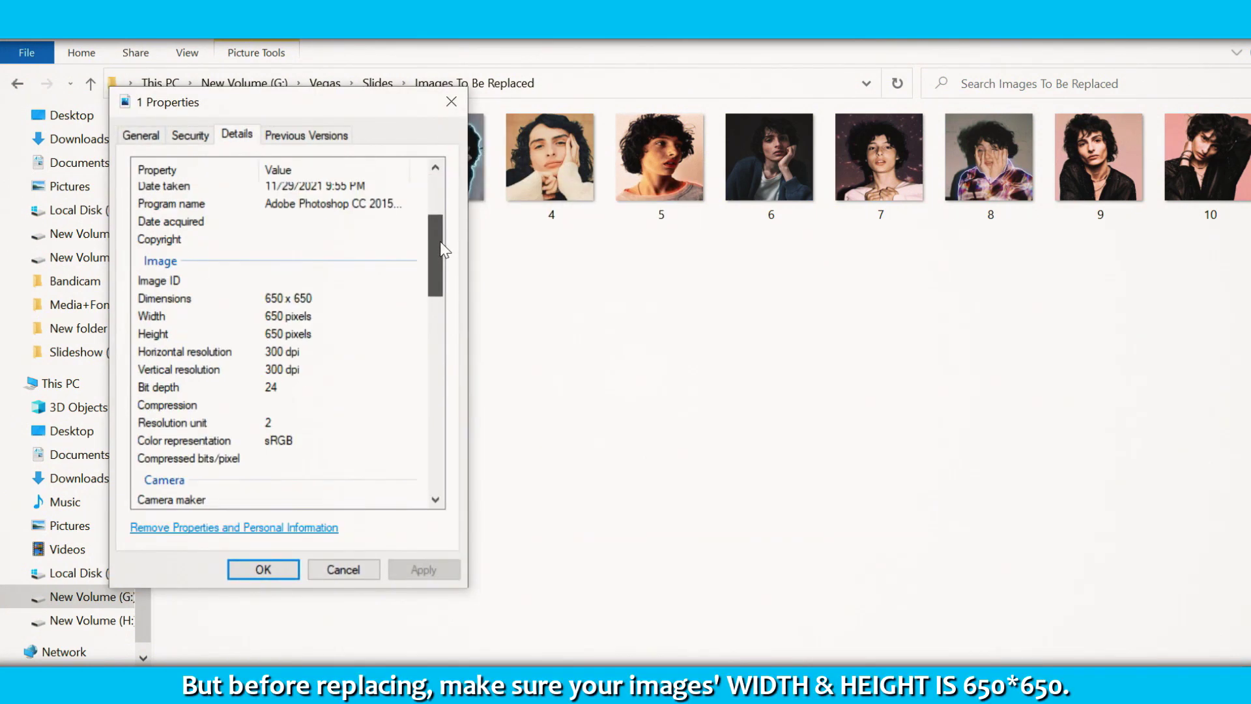
click(295, 278)
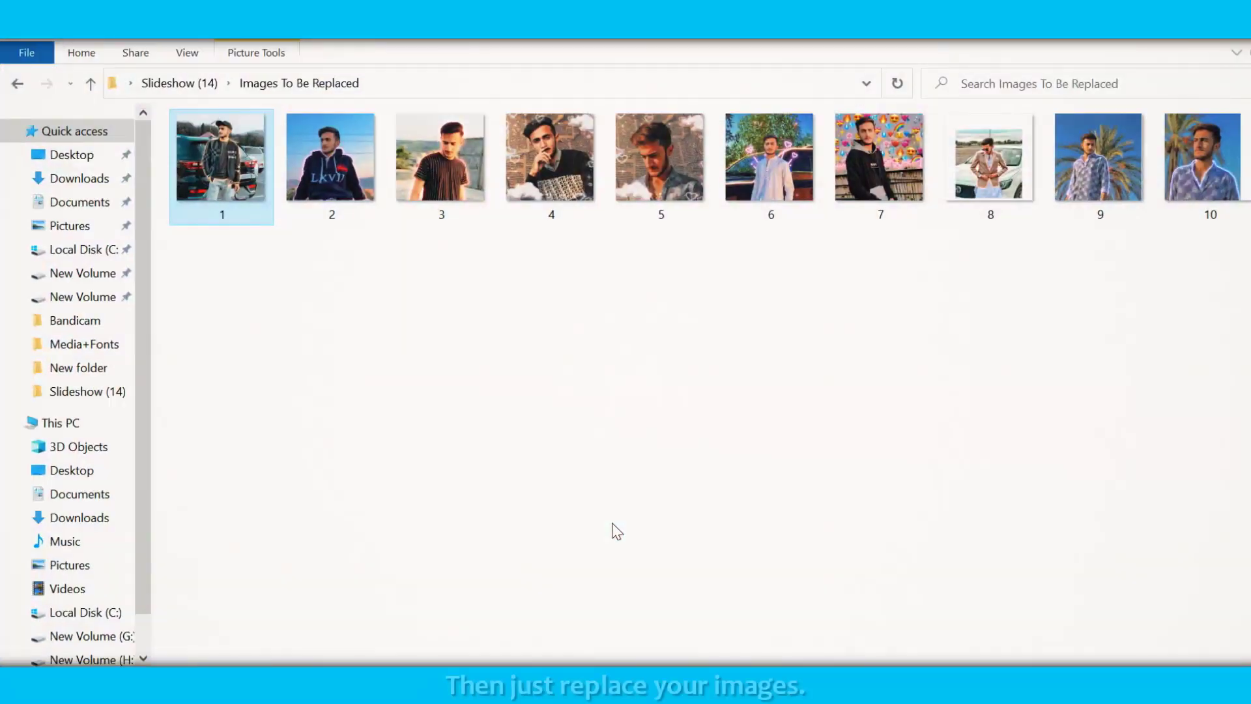
Paste the ten source images into Slideshow (14)\Images To Be Replaced, overwriting the files with the same names
key(ctrl+v)
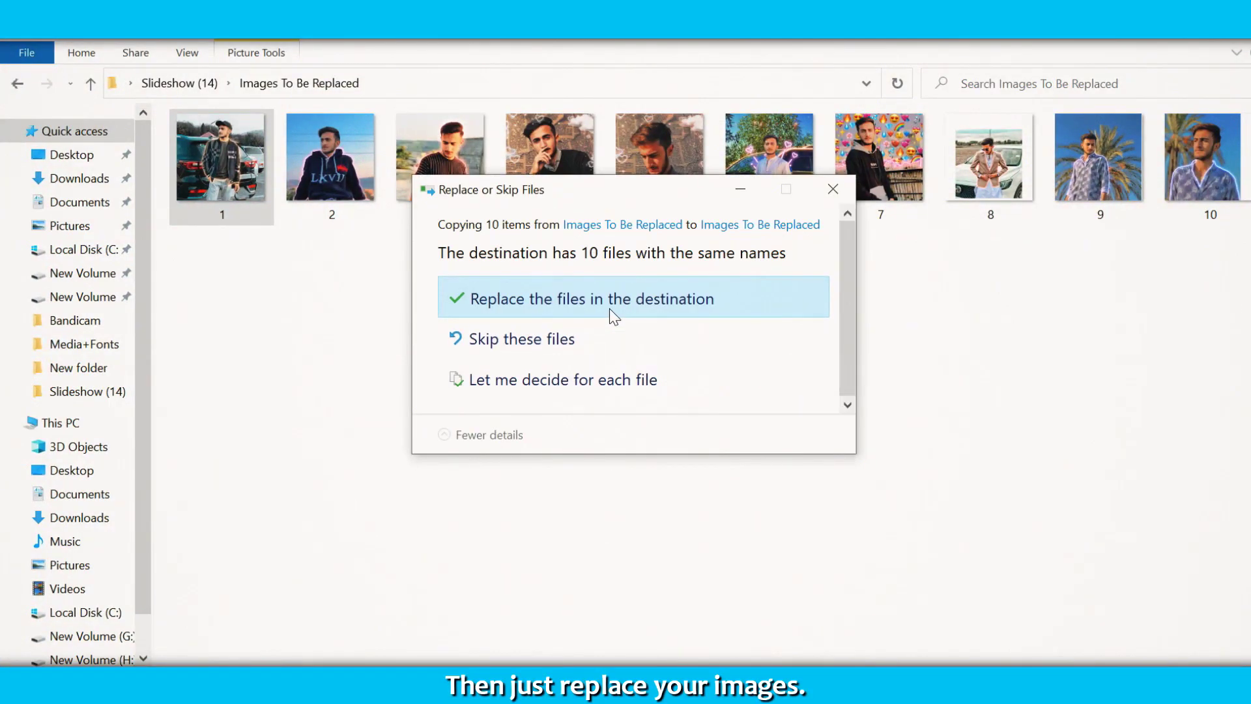
click(608, 307)
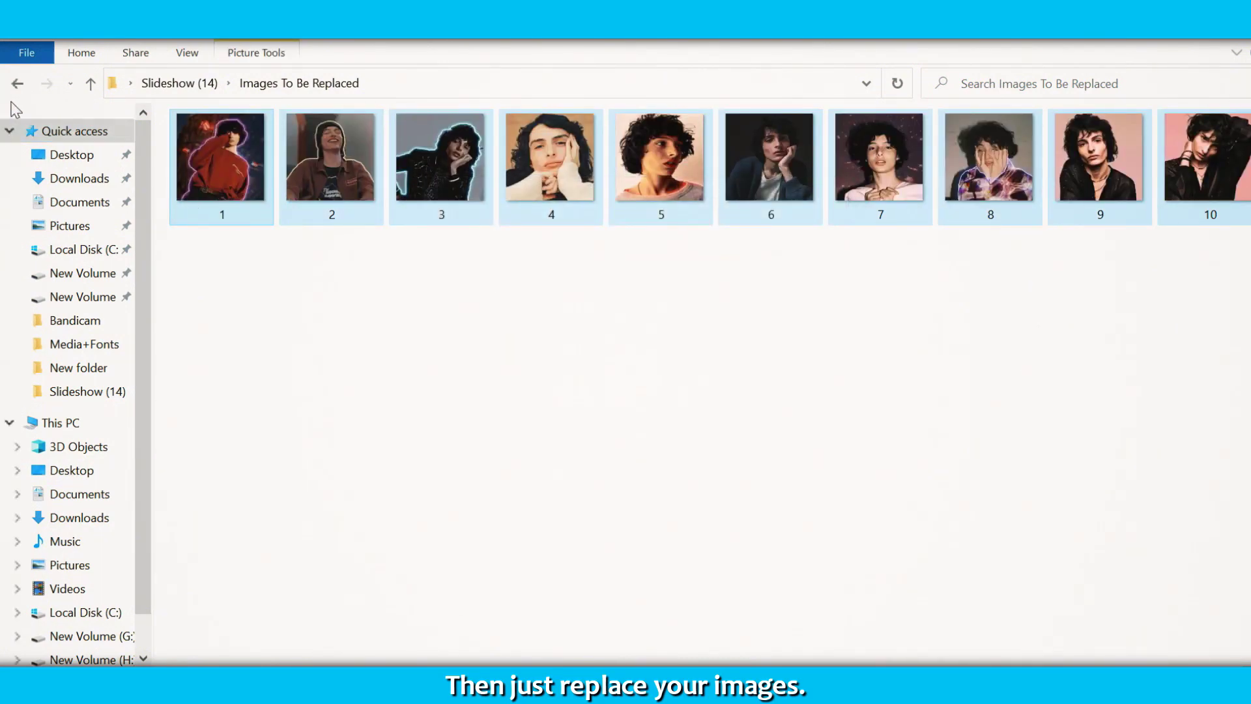
Return to the Slideshow (14) folder and open the Slide (14) Part1 project in VEGAS Pro
click(17, 84)
right_click(224, 253)
click(273, 268)
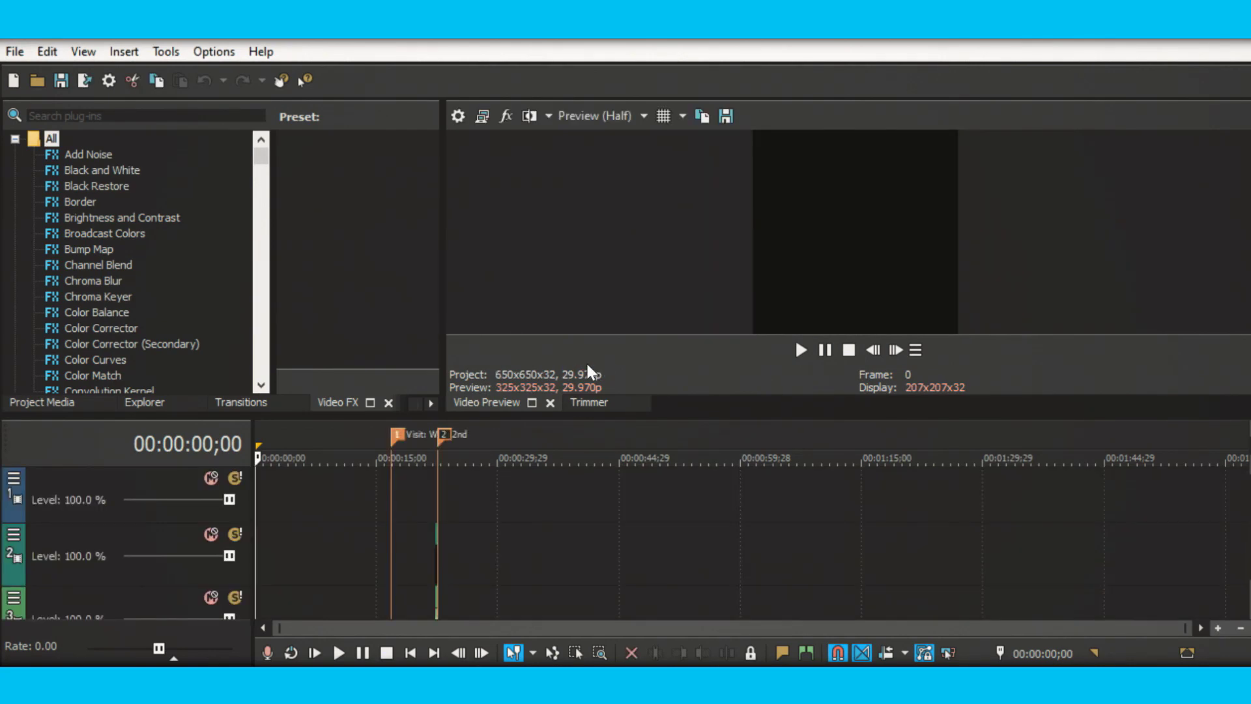
Advance to 00:00:01;29 and replace the text "fox" with "?" in the intro text event on track 51
click(460, 121)
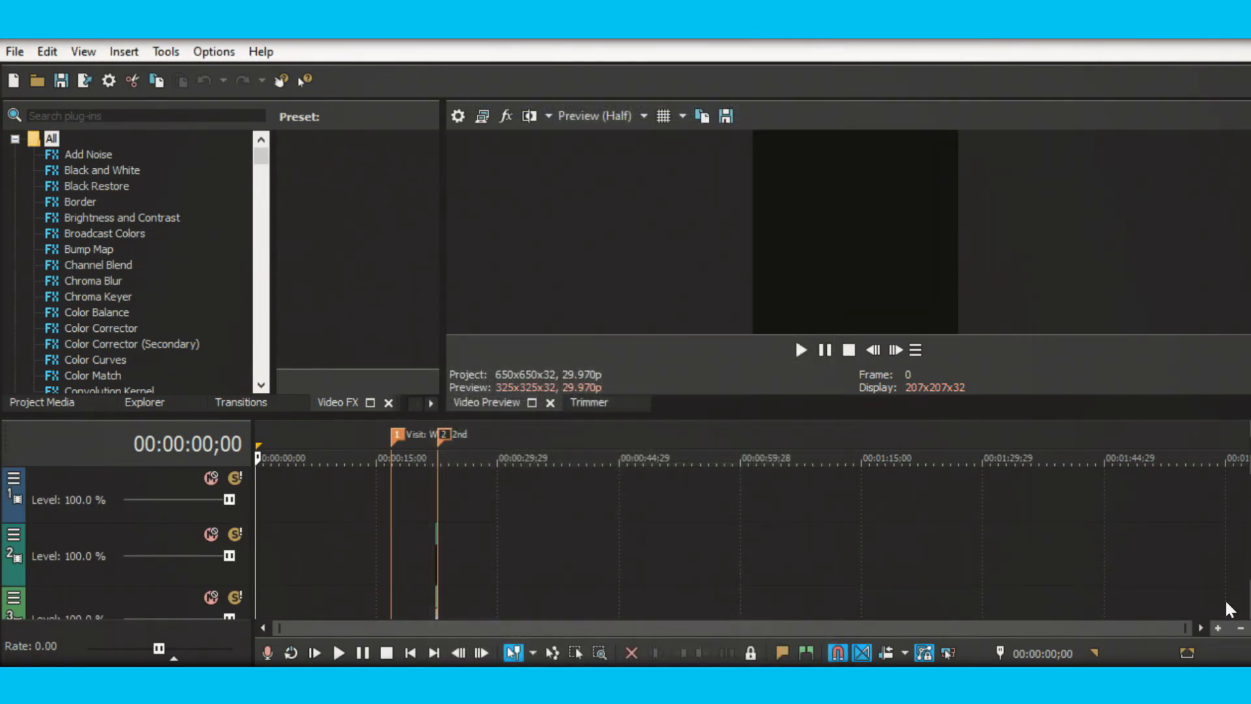
drag(1185, 629, 317, 629)
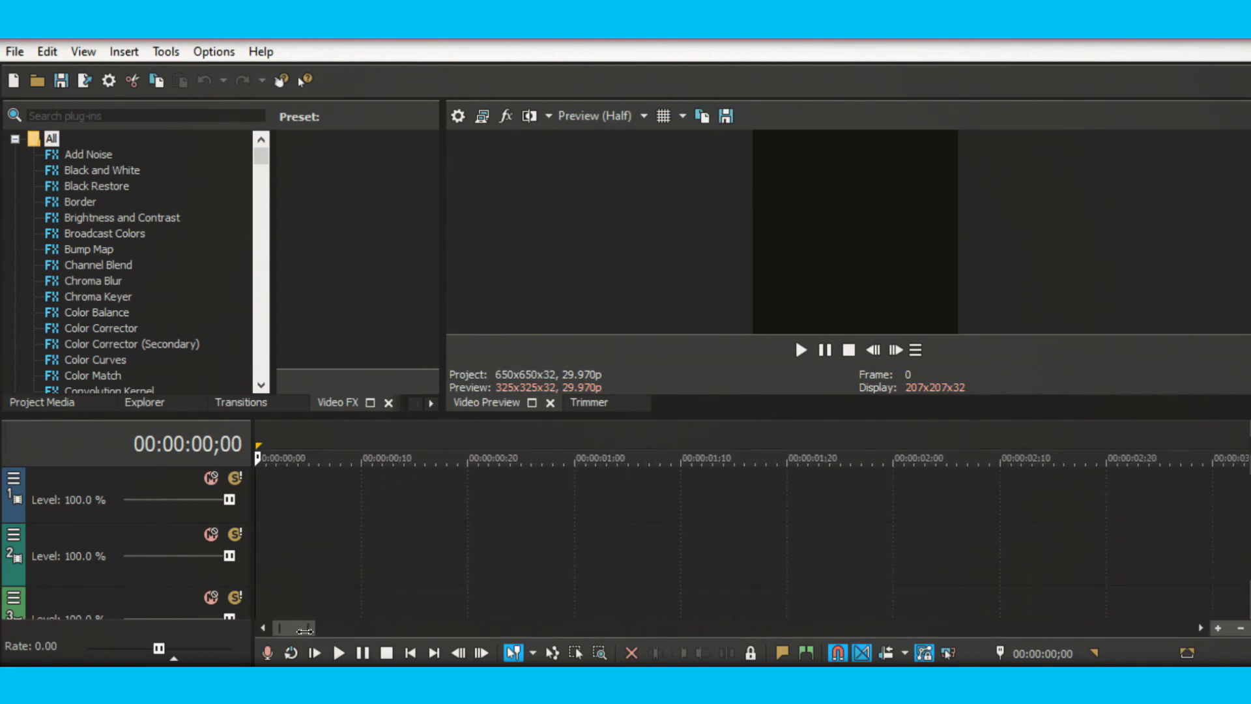
click(896, 350)
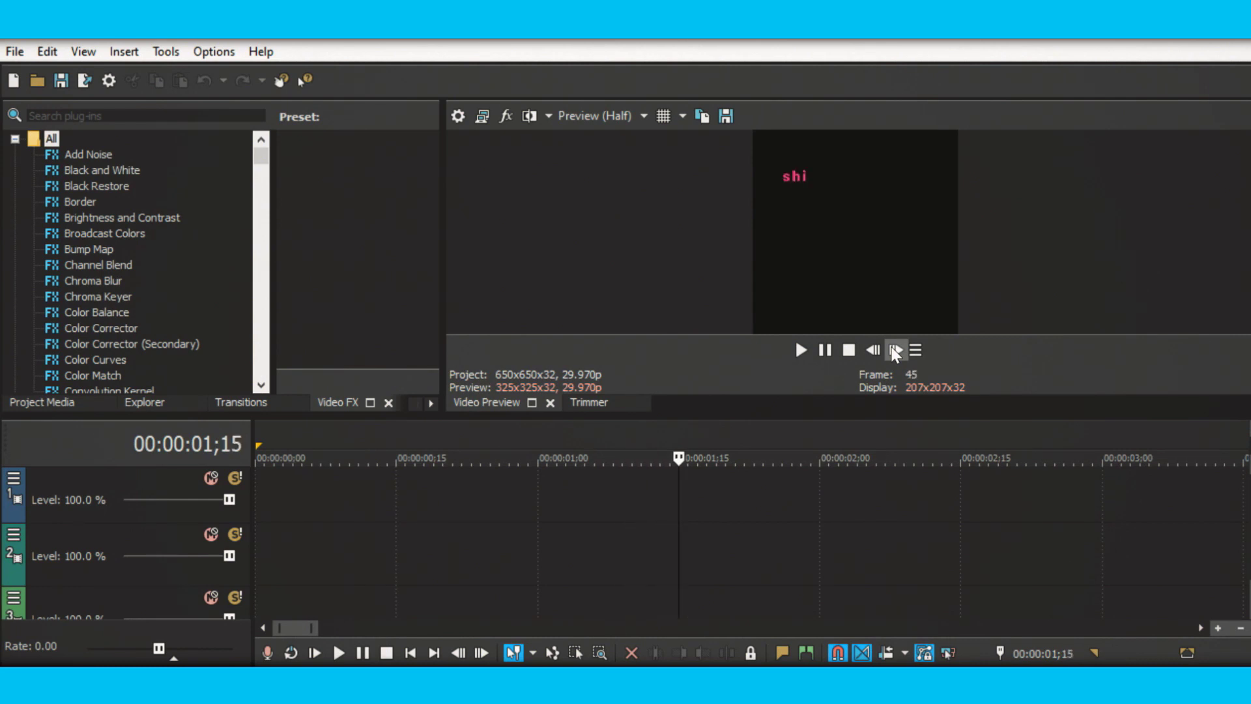
scroll(1246, 603, down, 10)
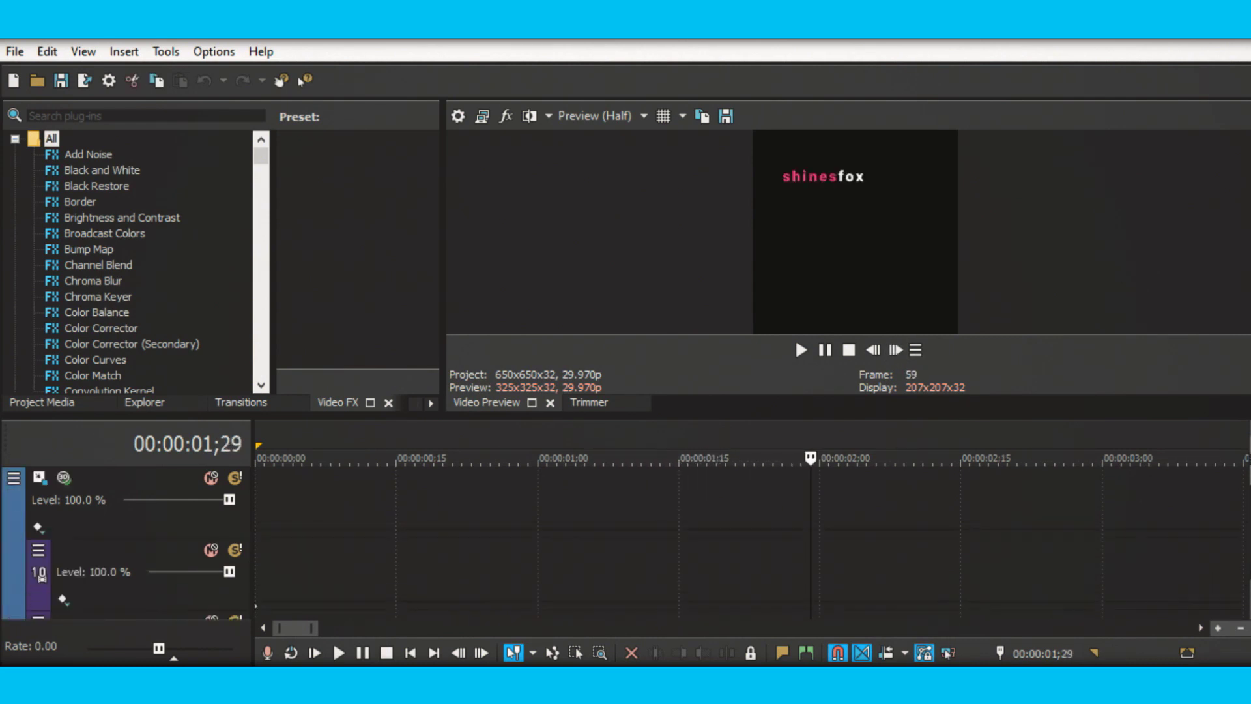
scroll(750, 541, down, 10)
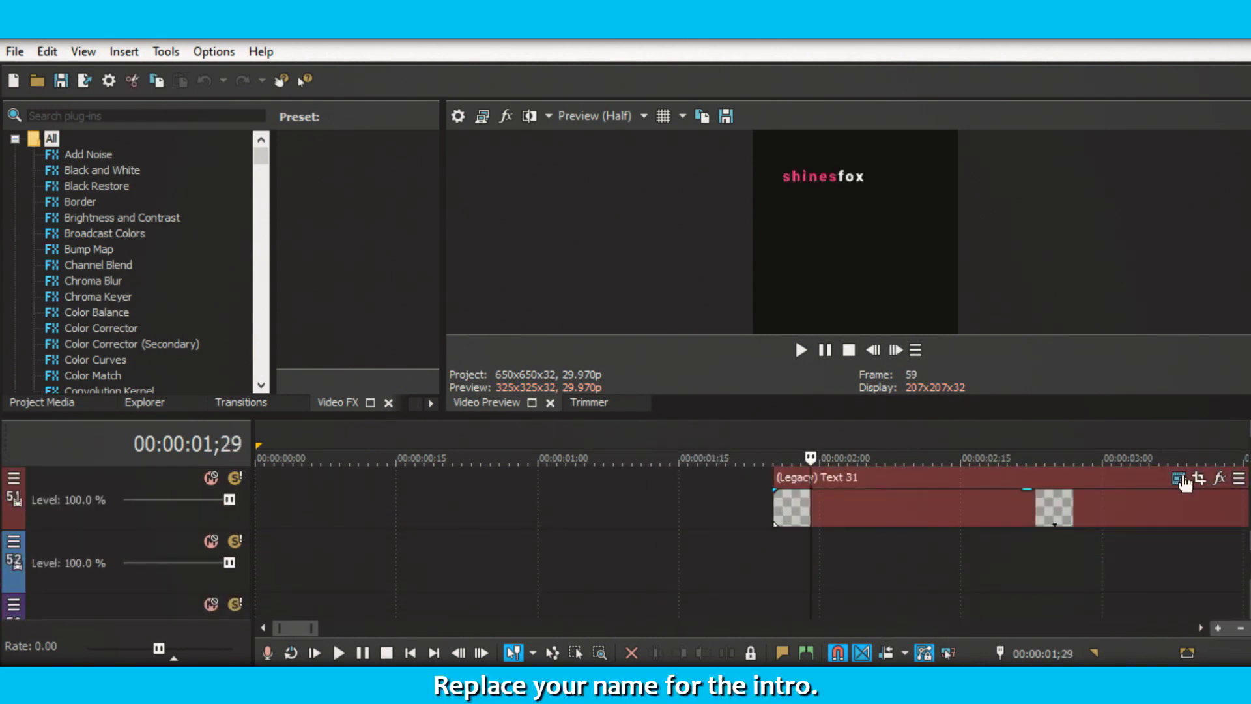
click(1179, 478)
double_click(361, 354)
text(?)
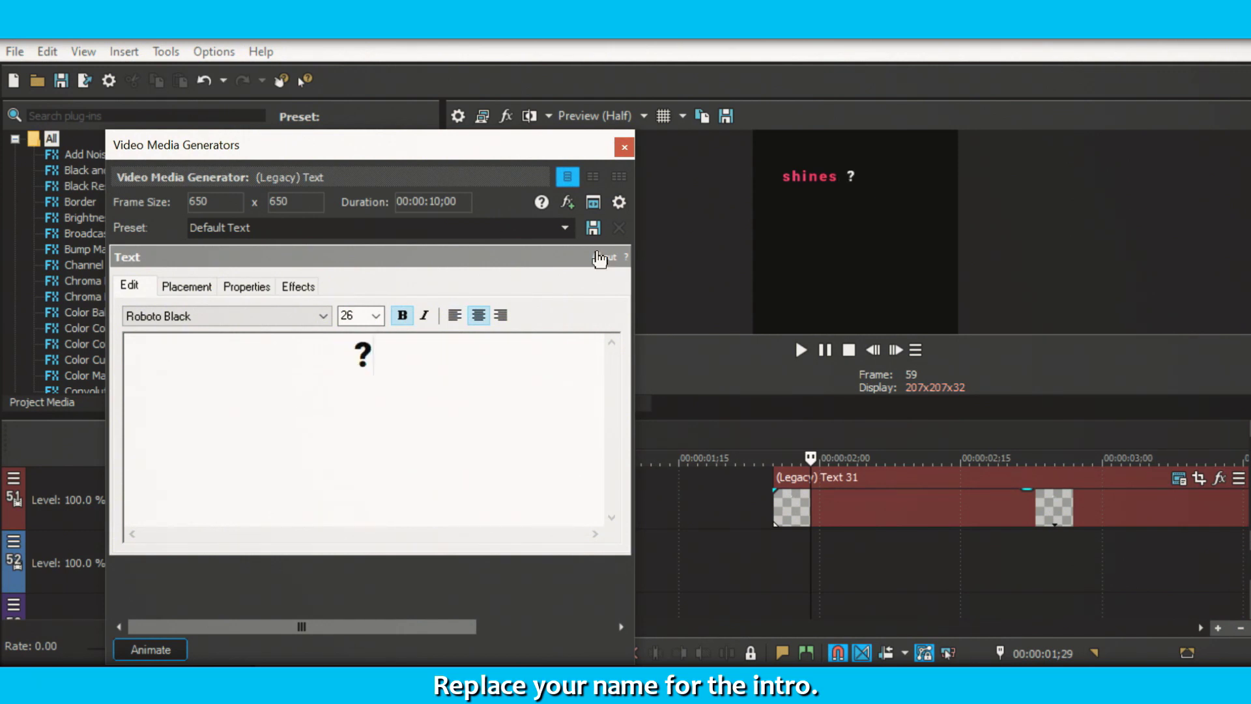
Move the "?" text placement slightly sideways so it sits directly after "shines", and close the media generator
click(187, 285)
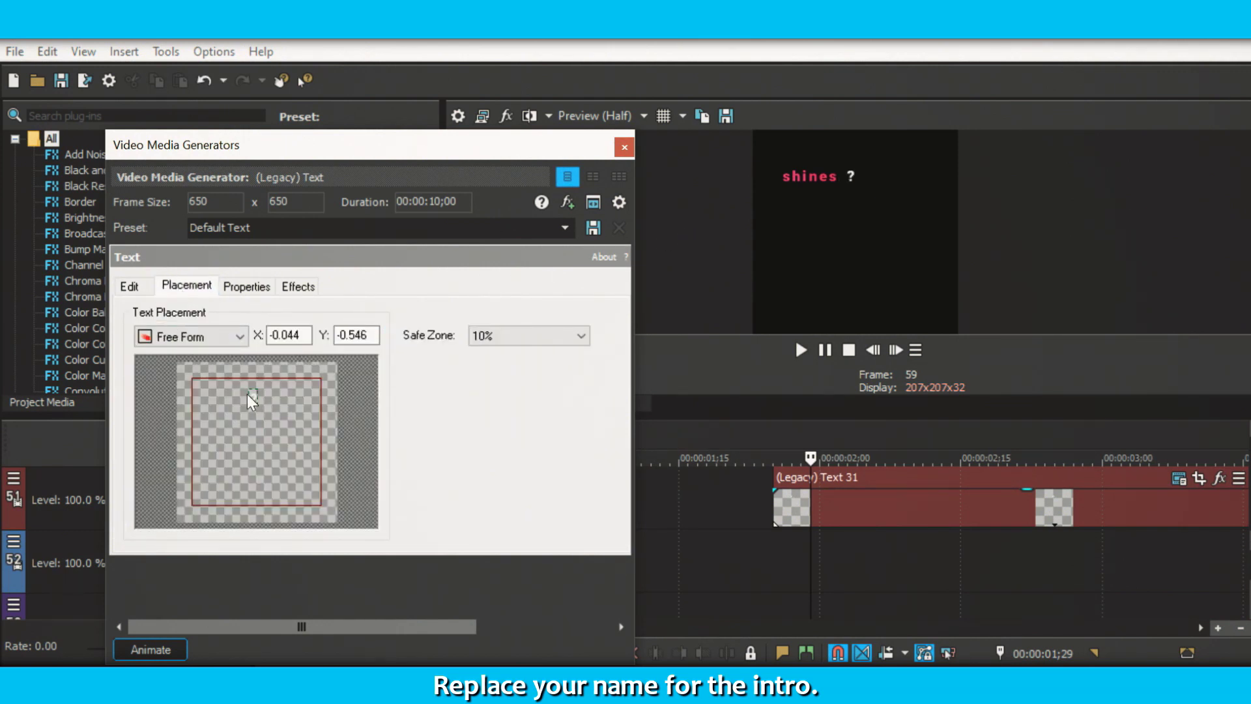
drag(253, 397, 245, 395)
click(625, 147)
Replace the text of the intro text event on track 50 with "aun" and close its media generator
scroll(1200, 495, up, 1)
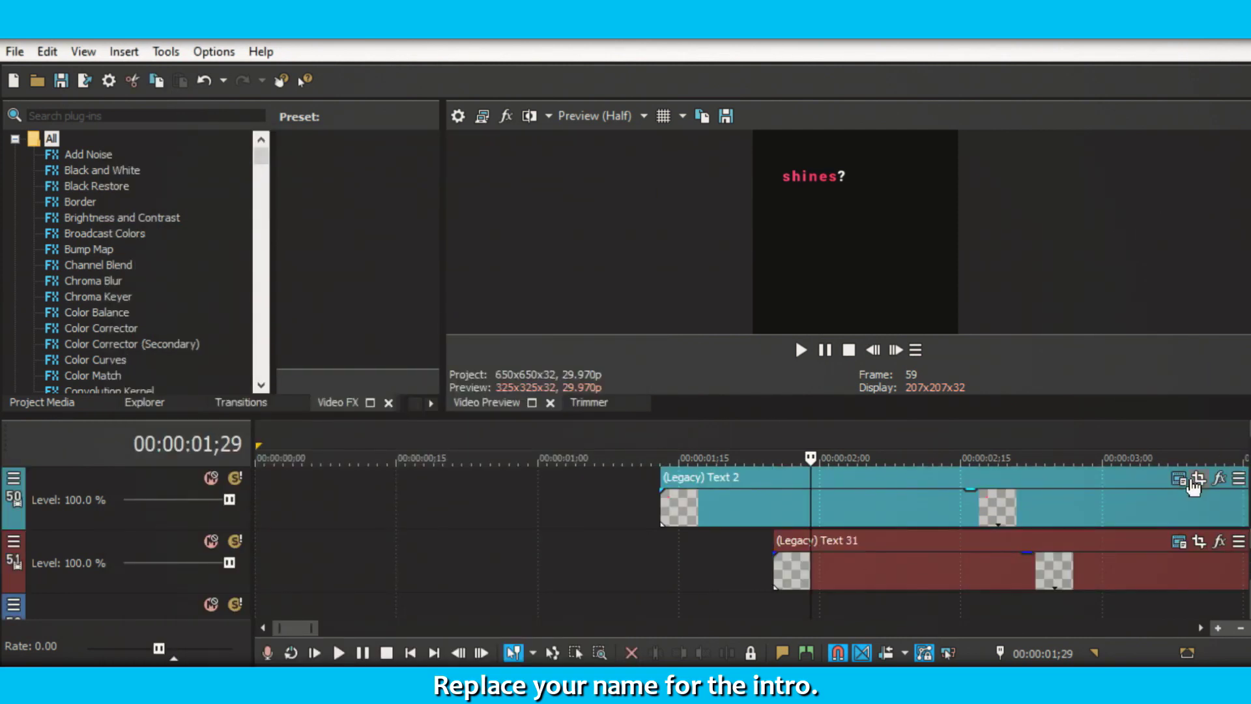
click(1180, 479)
drag(398, 356, 340, 356)
text(aun)
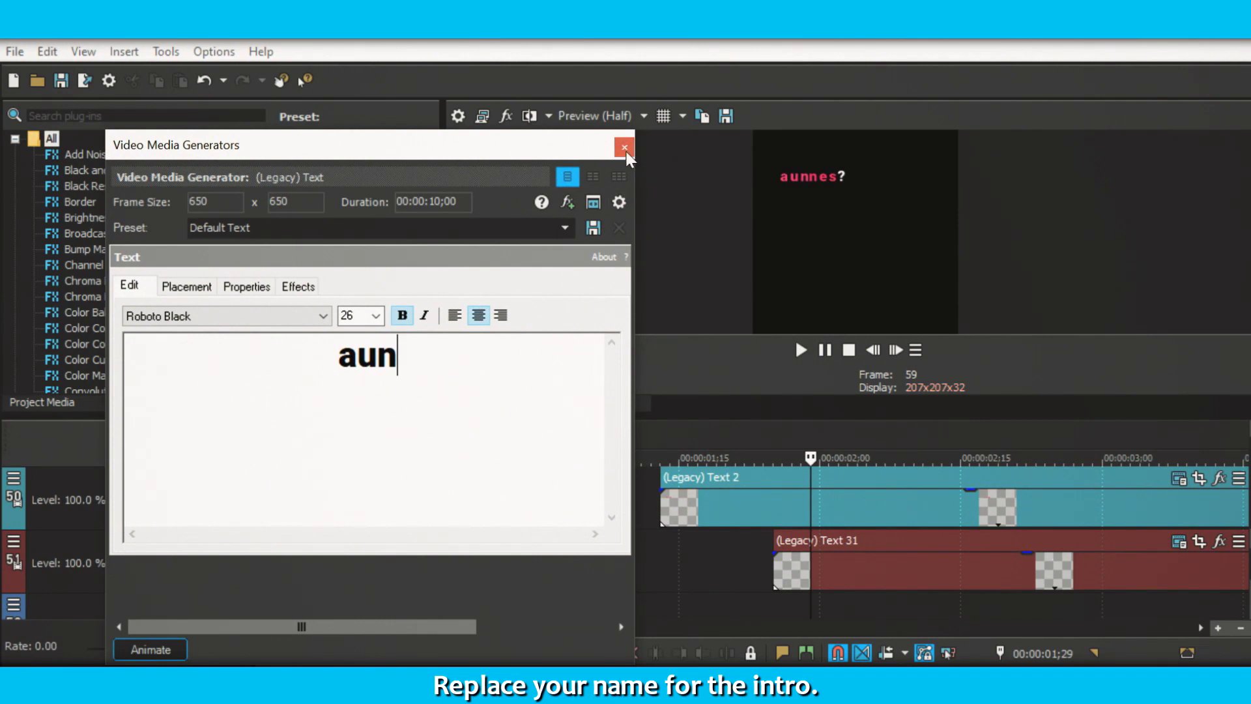
click(625, 149)
Preview the edited intro and move through the timeline to image 2 at 00:00:17;26
click(898, 345)
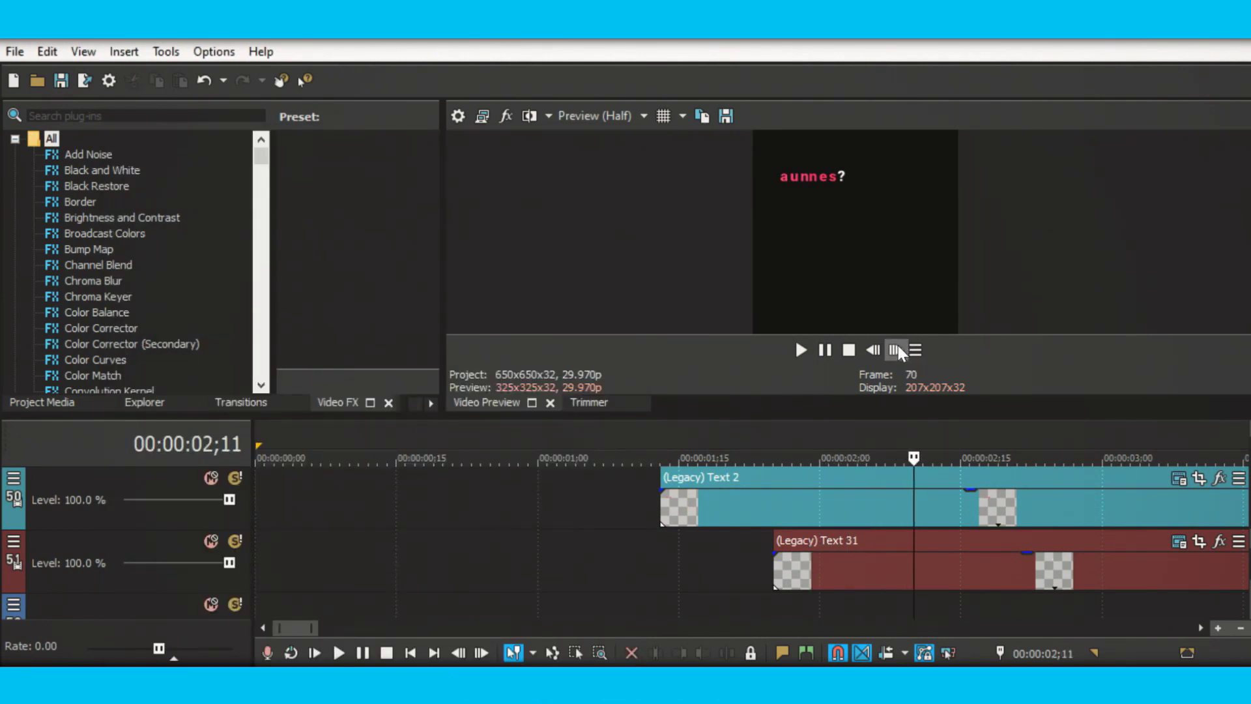
drag(898, 345, 898, 346)
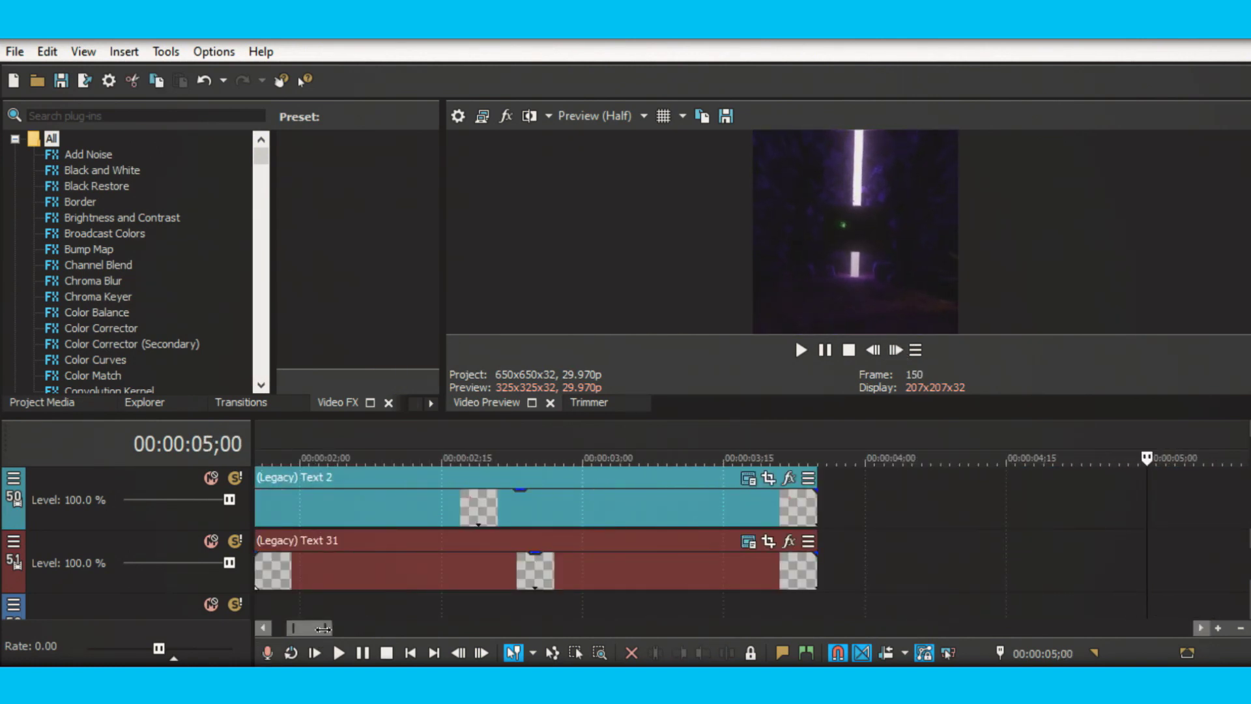
drag(322, 628, 493, 628)
click(798, 460)
drag(310, 627, 437, 628)
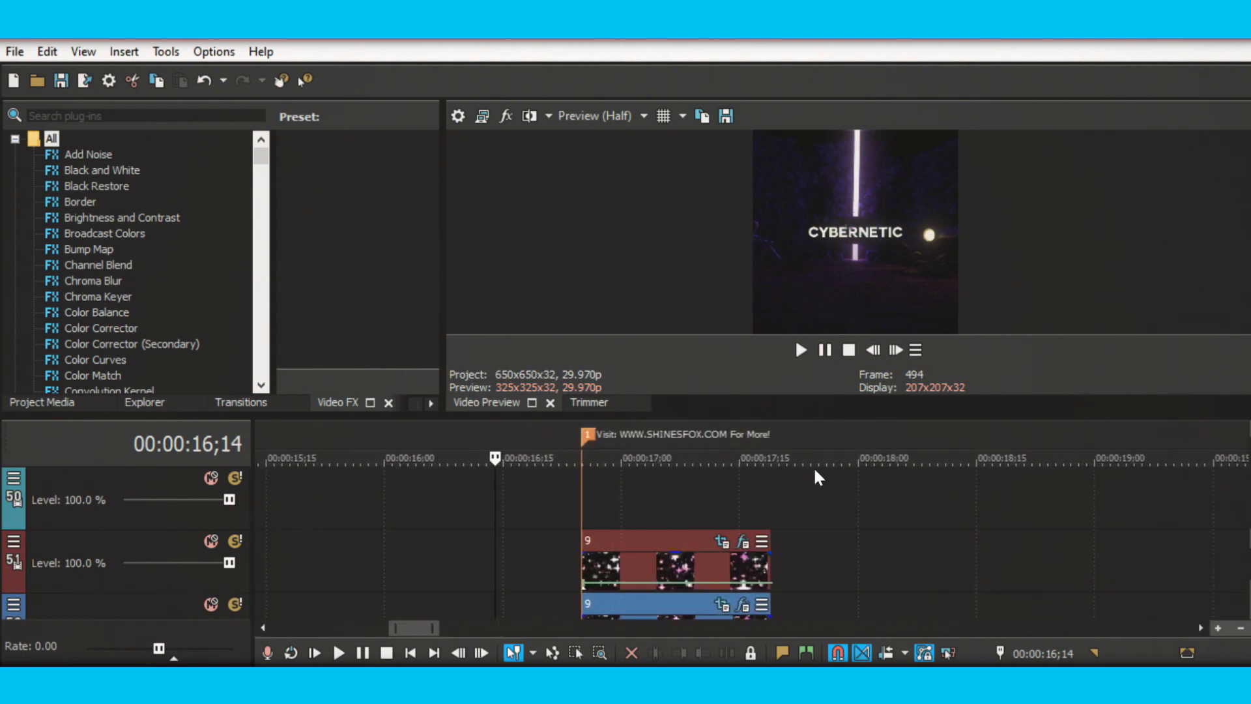
click(898, 350)
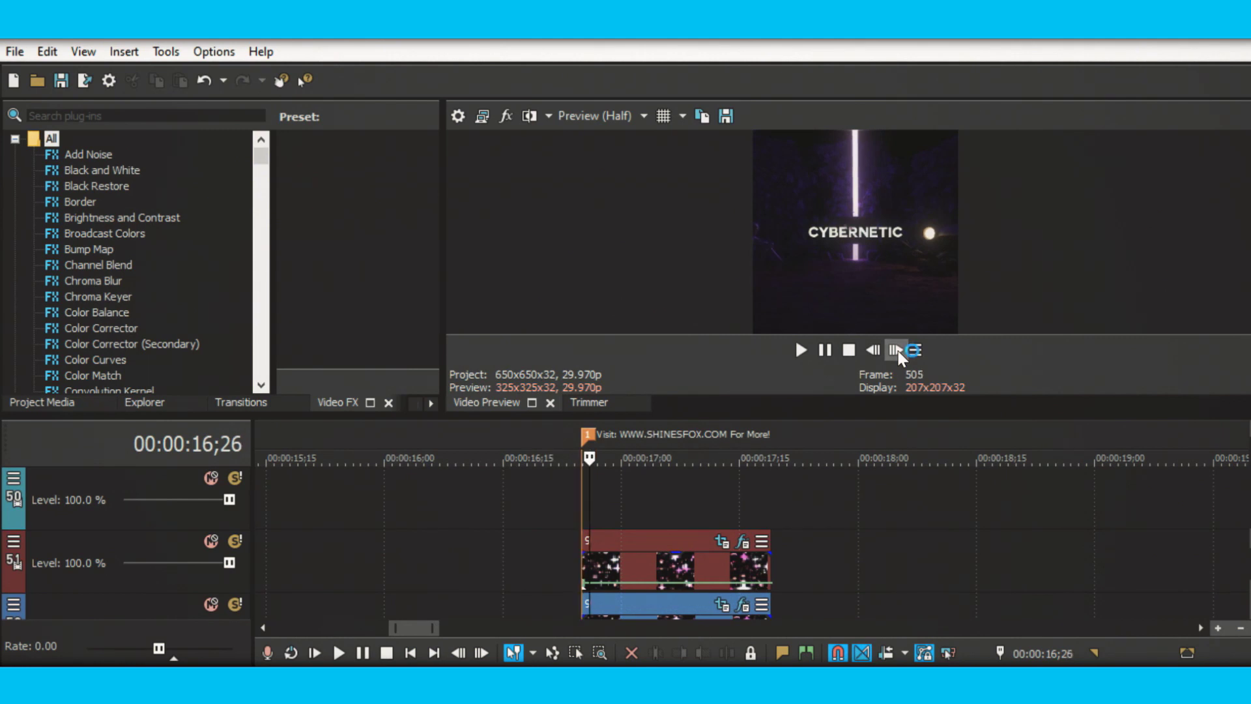
click(898, 350)
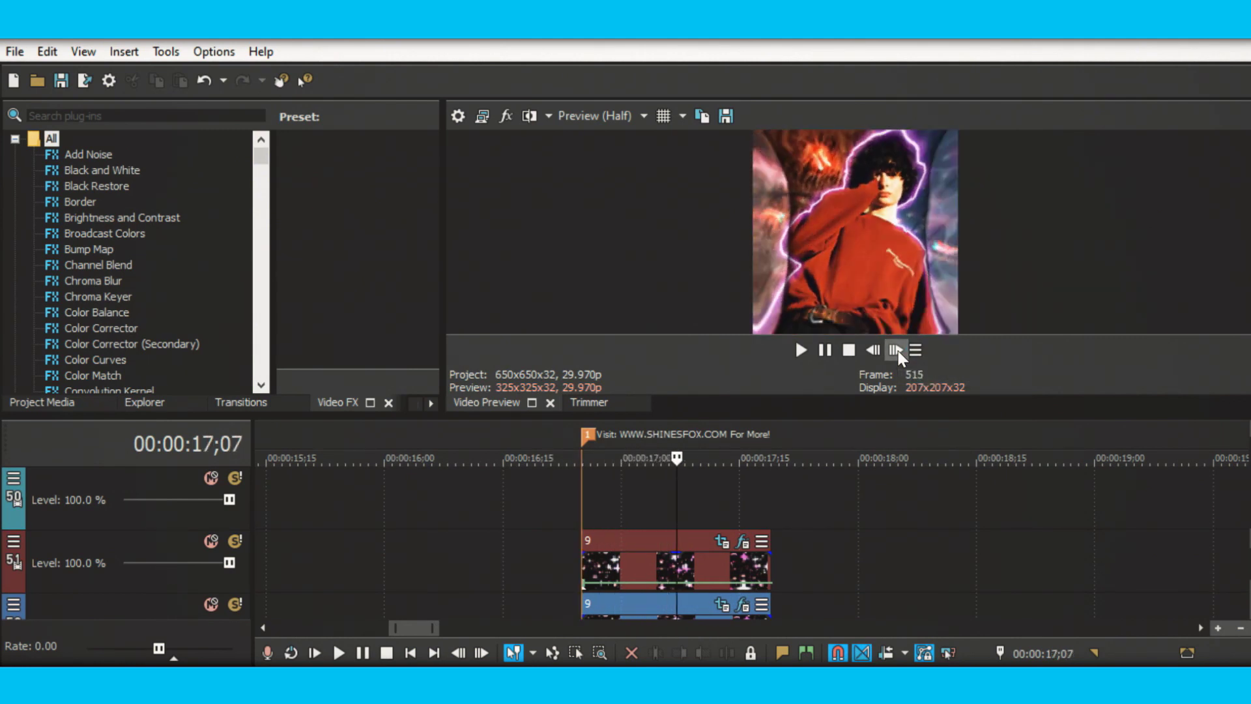
click(898, 351)
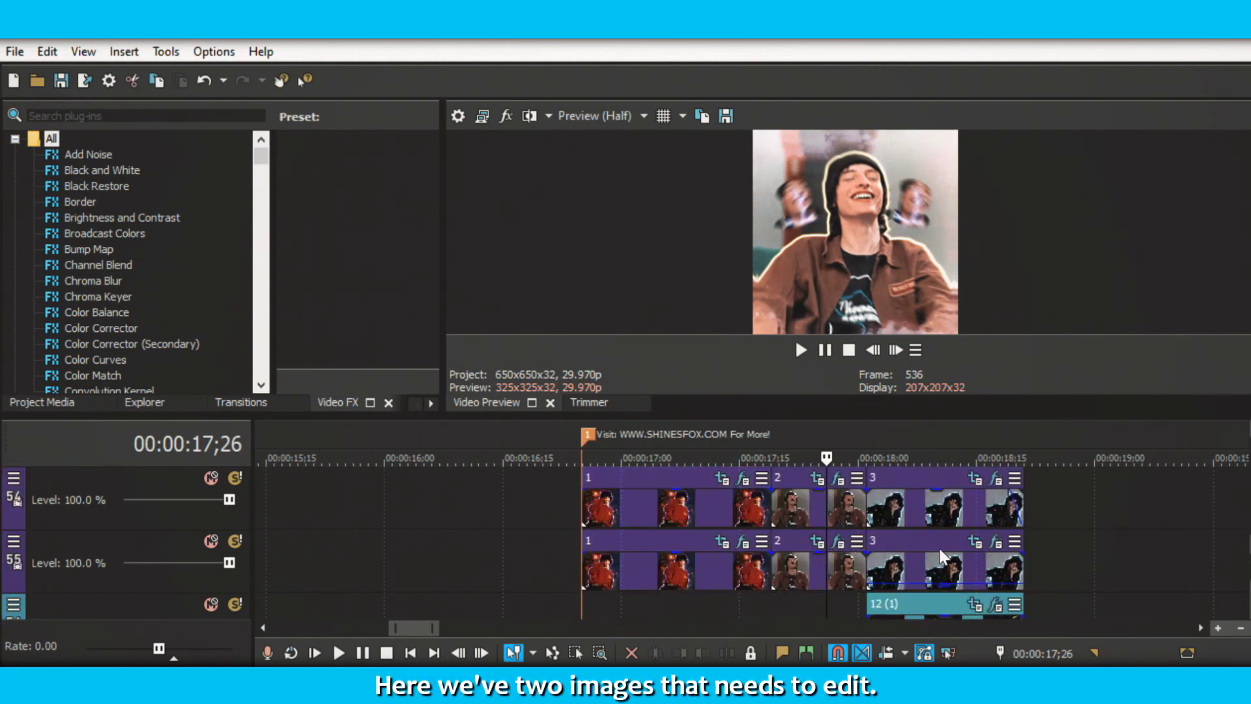
Mute and unmute tracks 55 and 54 in turn to compare the two layers of image 2
click(210, 541)
click(210, 541)
click(212, 481)
click(212, 481)
Open Pan/Crop for the image 2 event on track 55 and delete all existing mask paths at the first mask keyframe
click(816, 541)
scroll(472, 419, up, 4)
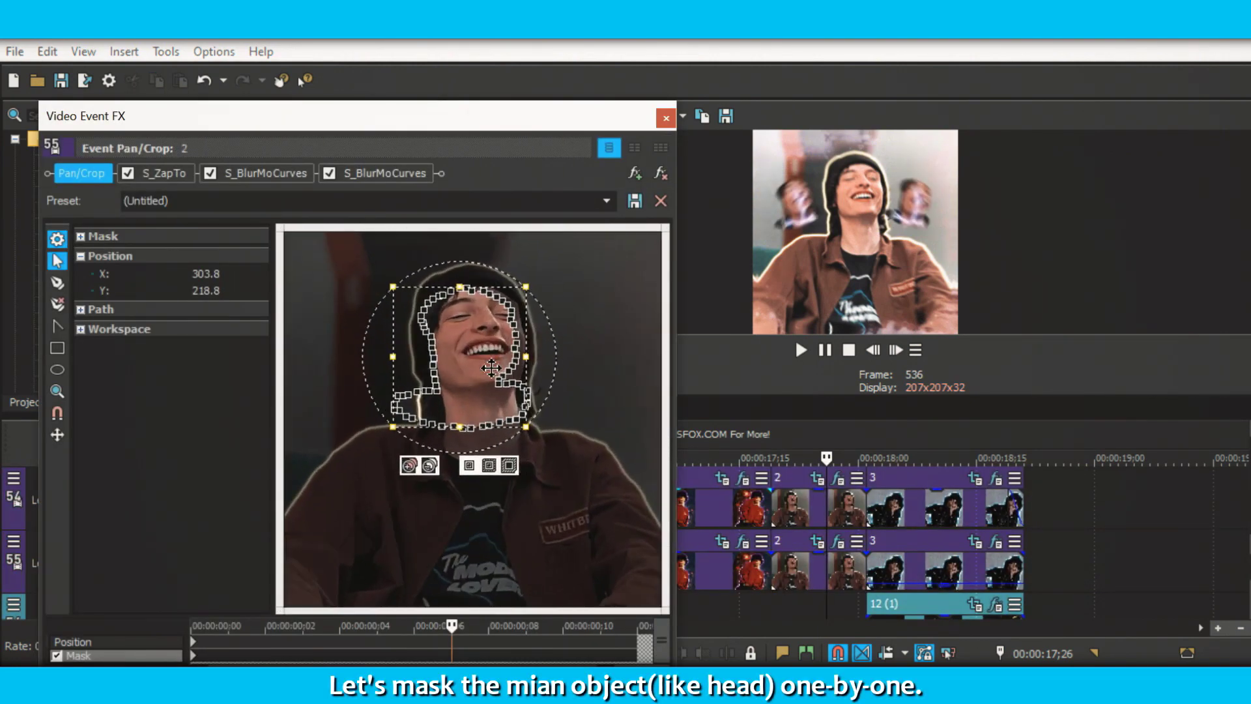
click(193, 658)
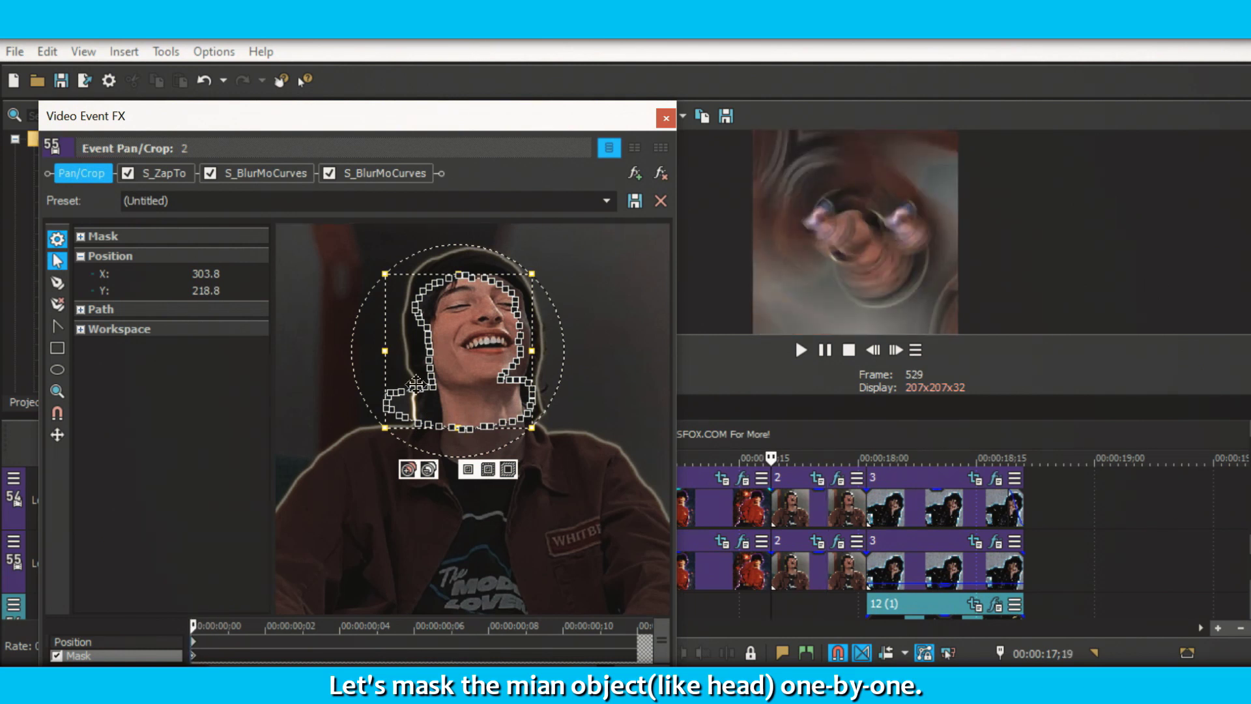
right_click(431, 367)
mouse_move(508, 447)
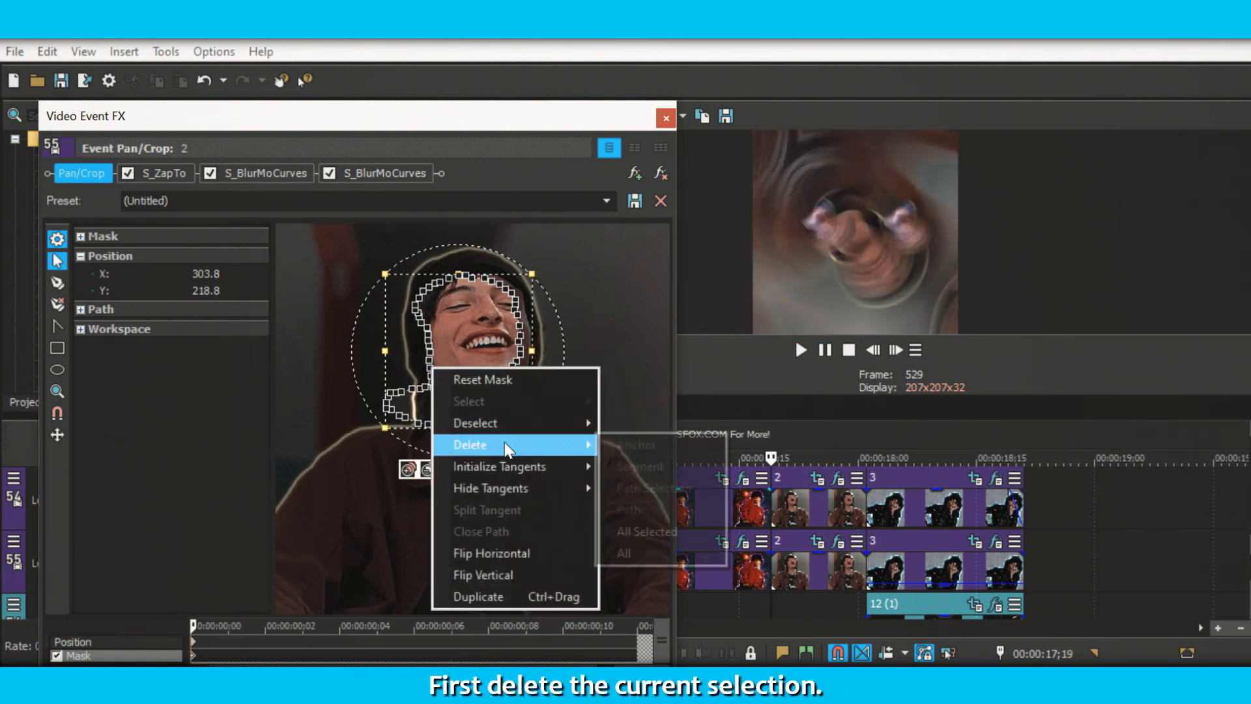
click(682, 556)
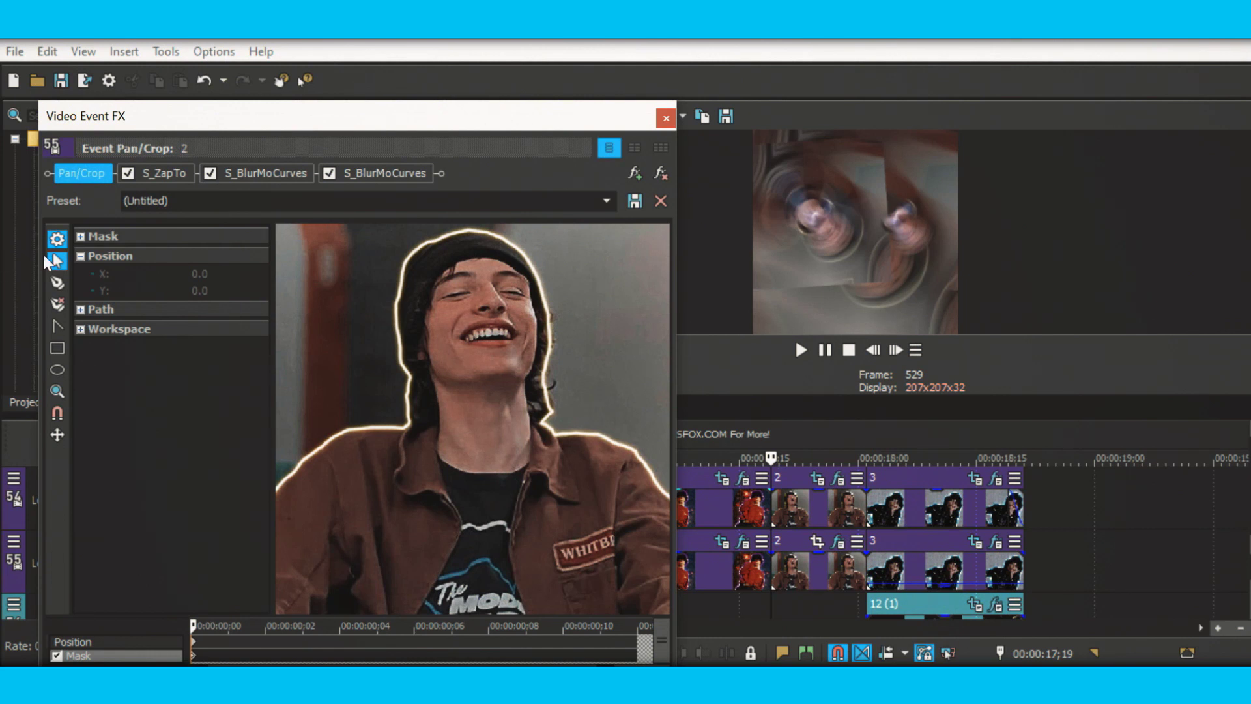
Trace a mask path in image 2 on track 55 from the left collar up the hair and over the beanie to its right side
click(58, 282)
click(384, 456)
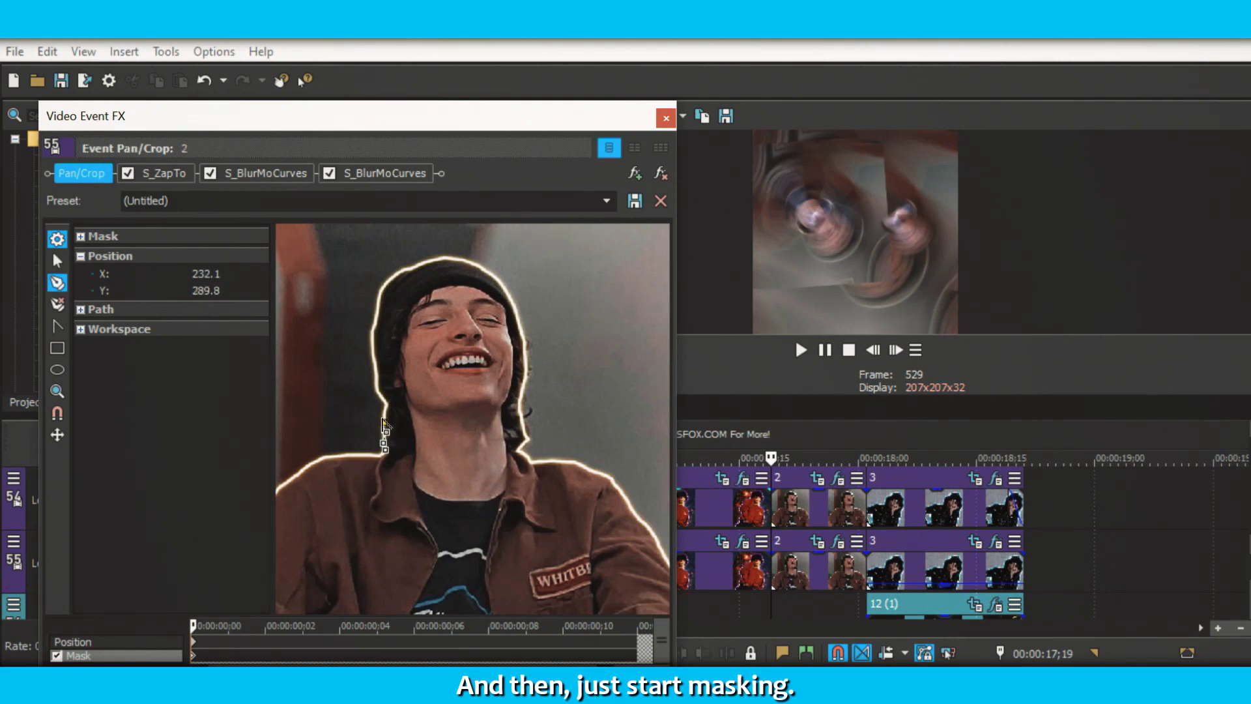
click(385, 422)
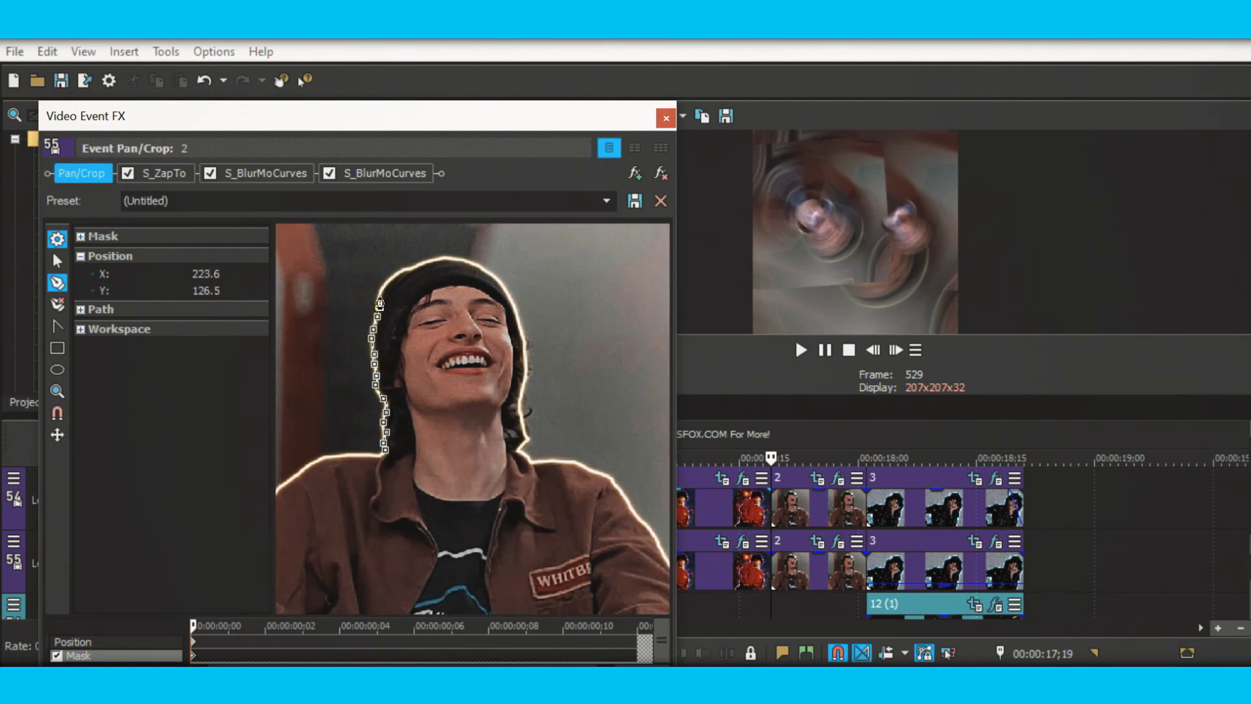
click(387, 284)
click(392, 278)
click(410, 271)
click(419, 266)
click(431, 261)
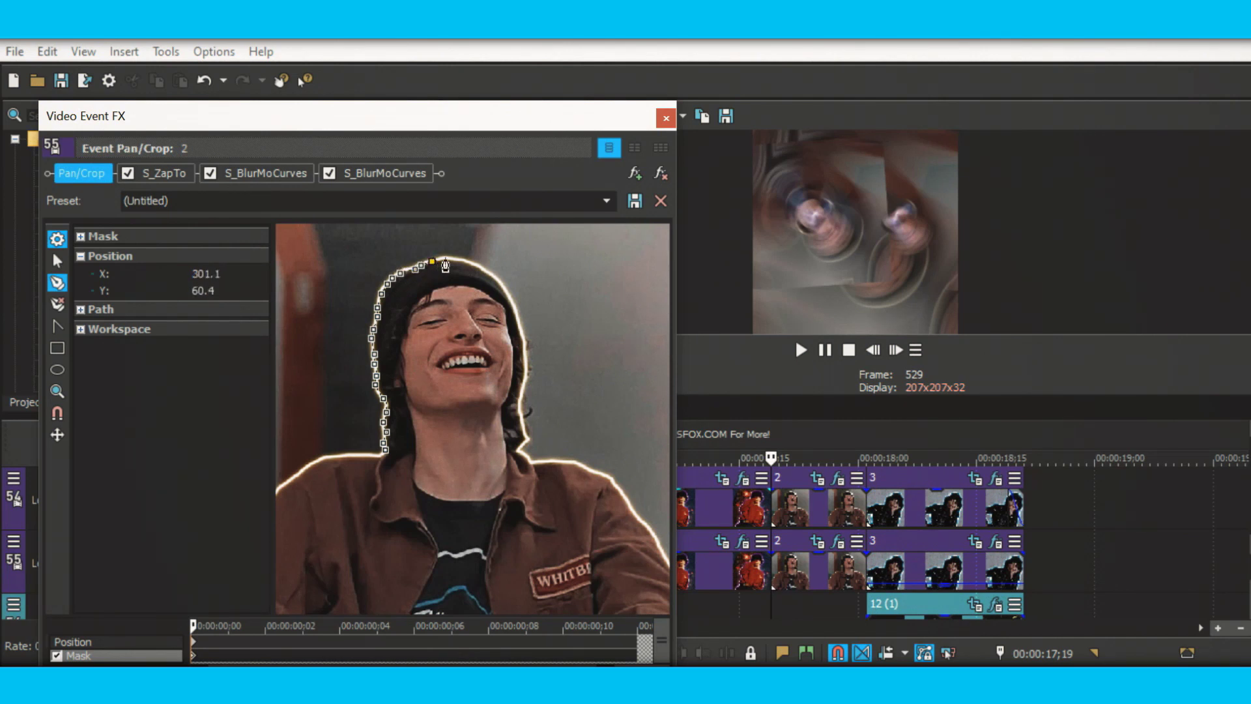
click(479, 265)
click(486, 271)
click(493, 279)
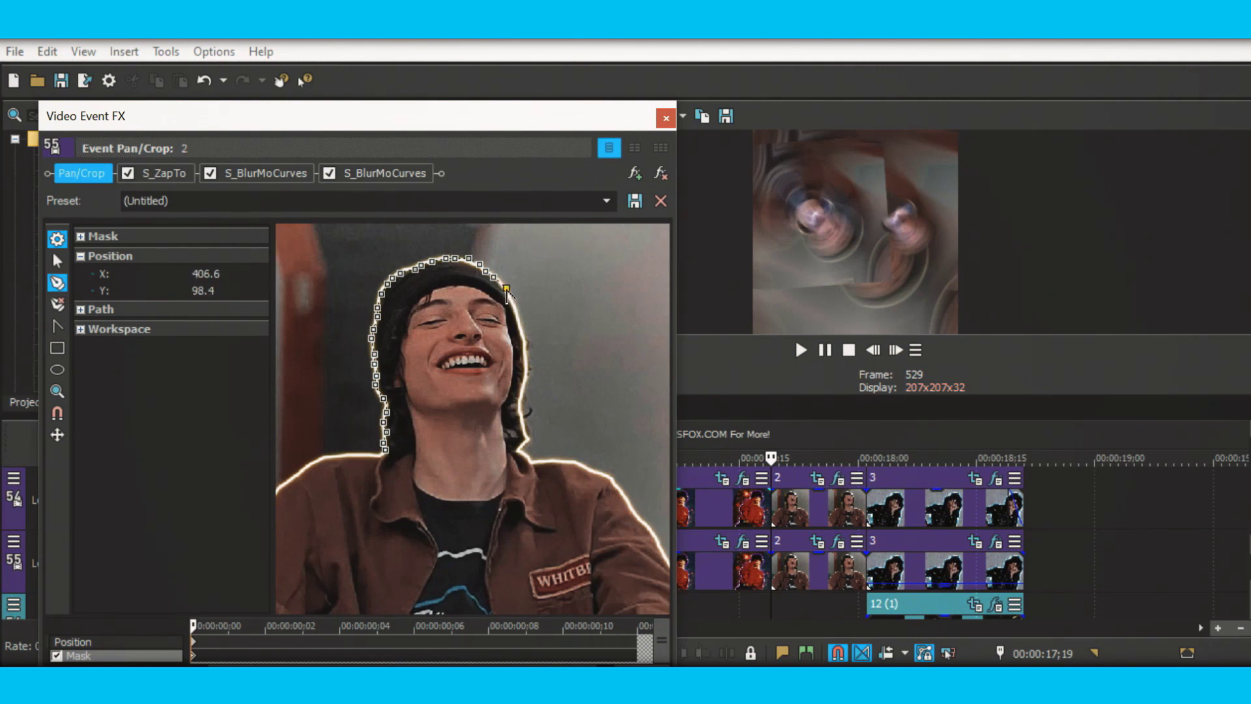
click(513, 303)
click(521, 318)
Continue the head mask down the right side of the hair, close it across the neck, and close the event's effects window
click(520, 405)
click(523, 422)
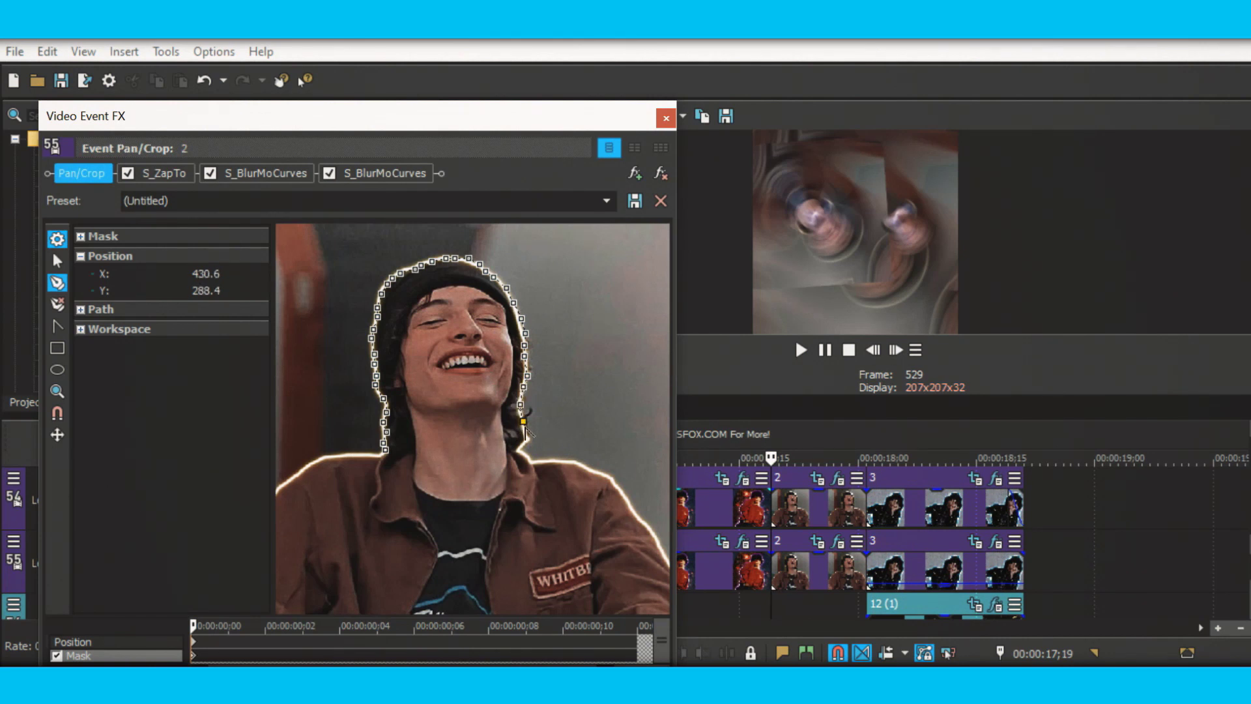
click(522, 445)
click(502, 455)
click(486, 455)
click(442, 455)
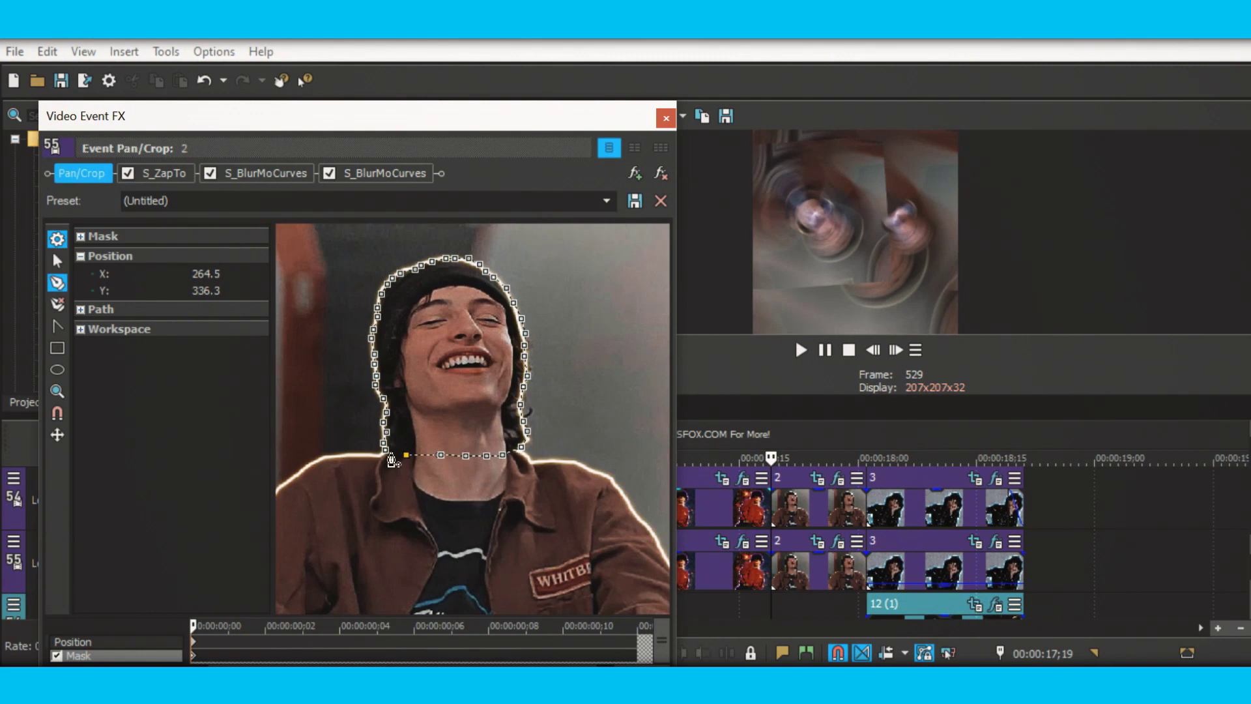
click(391, 459)
click(666, 118)
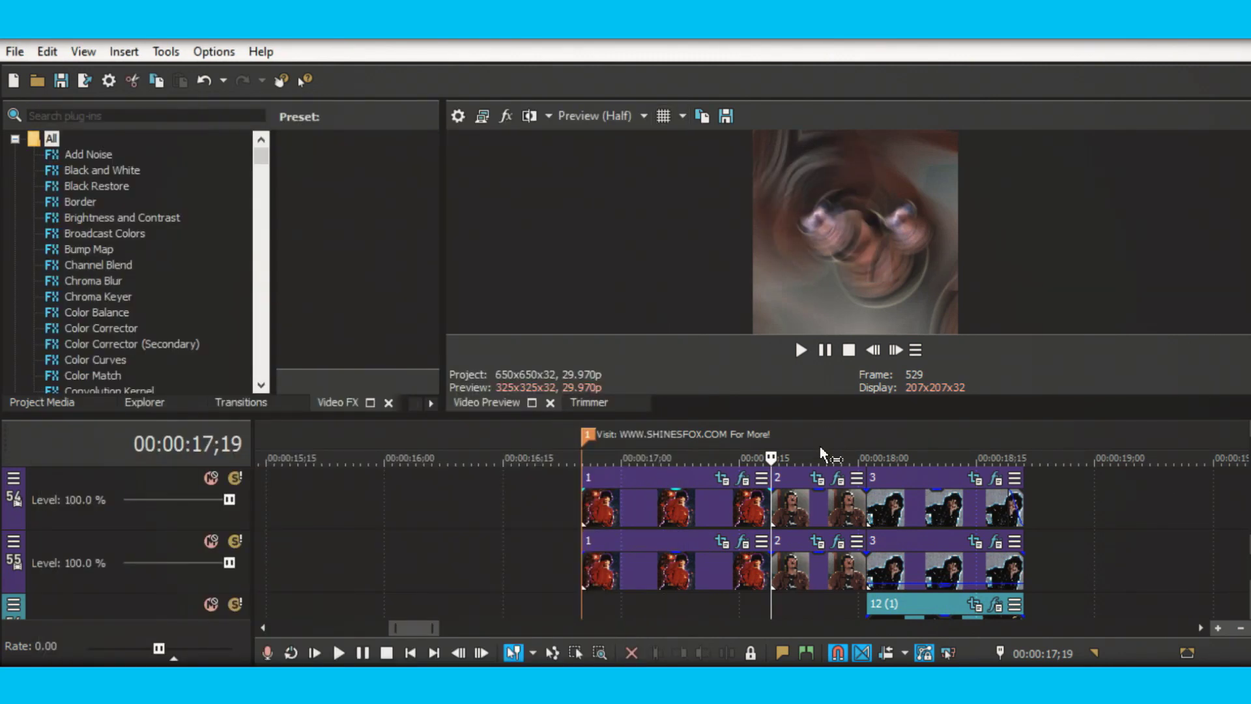
Open Pan/Crop for the image 2 event on track 54 and delete all its existing mask paths
click(818, 477)
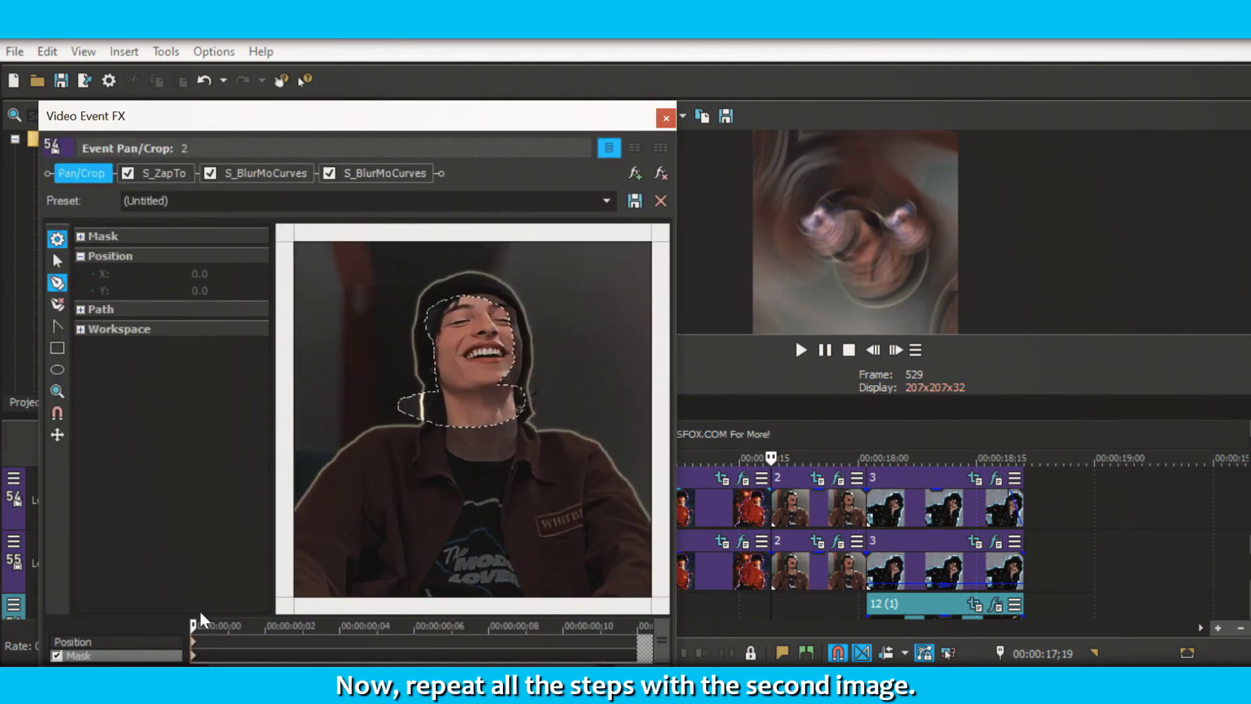
right_click(434, 374)
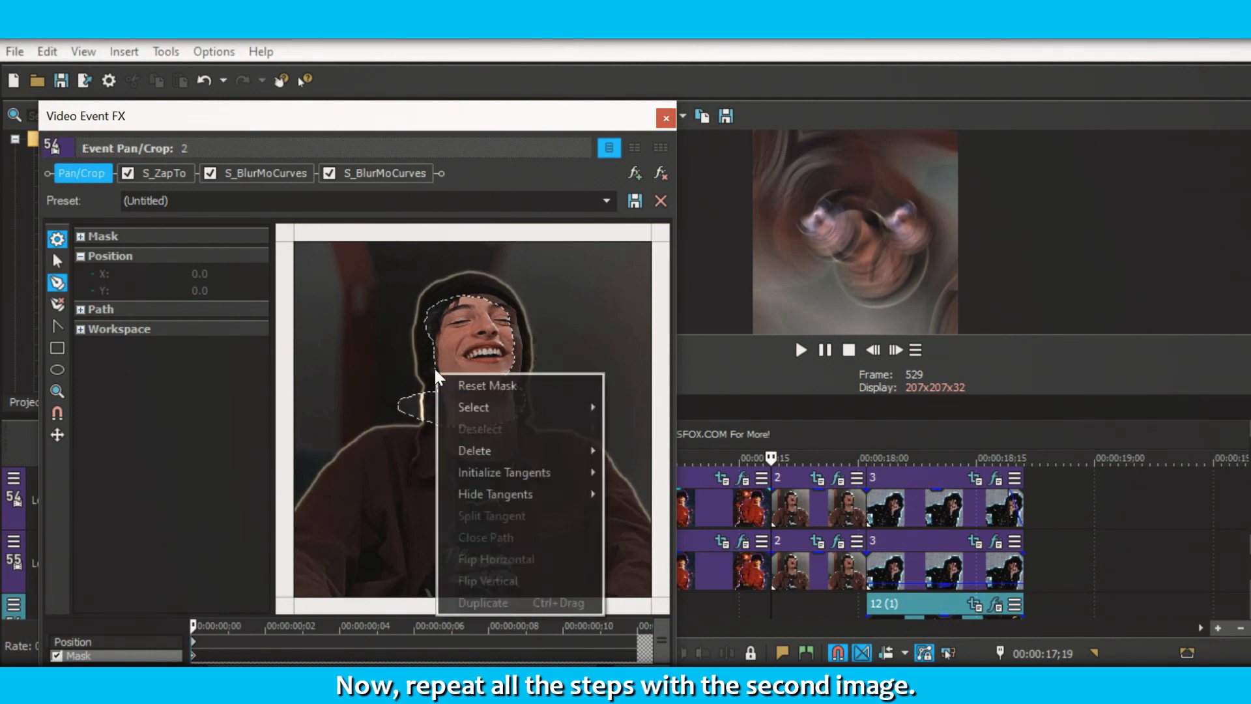
mouse_move(509, 451)
click(647, 561)
scroll(450, 370, up, 2)
click(57, 261)
drag(334, 259, 329, 283)
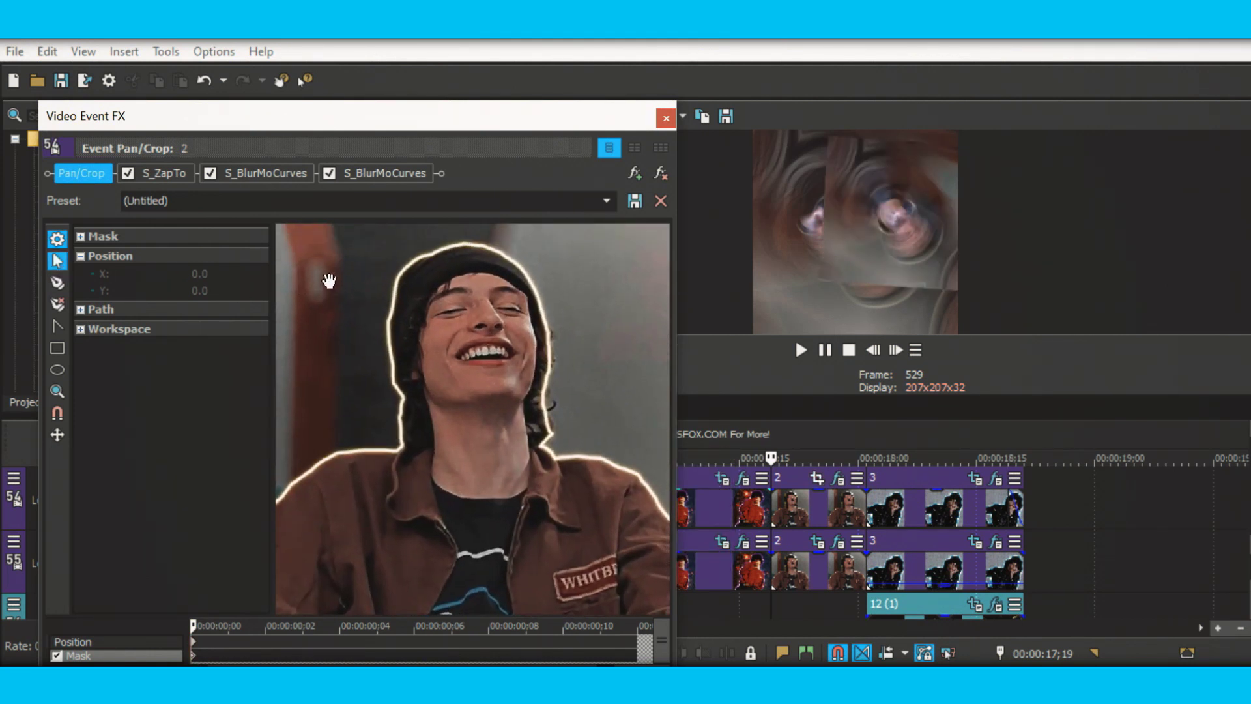
click(57, 283)
click(400, 453)
click(401, 438)
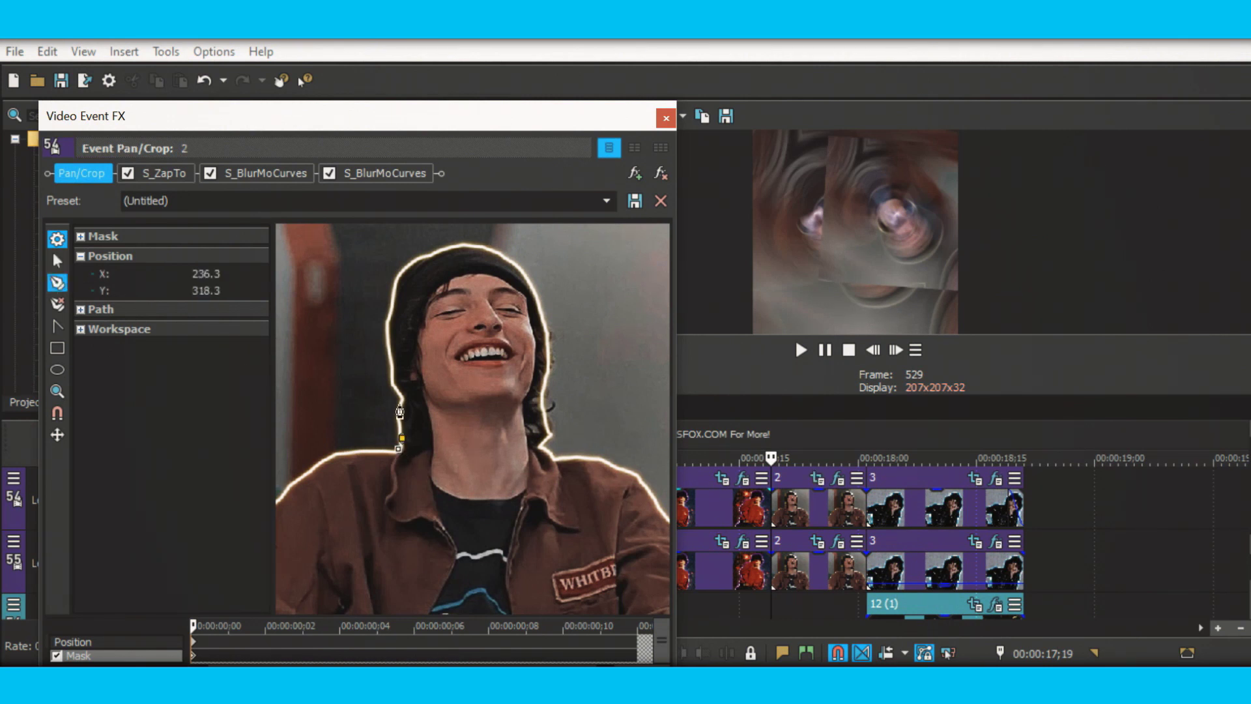
click(204, 80)
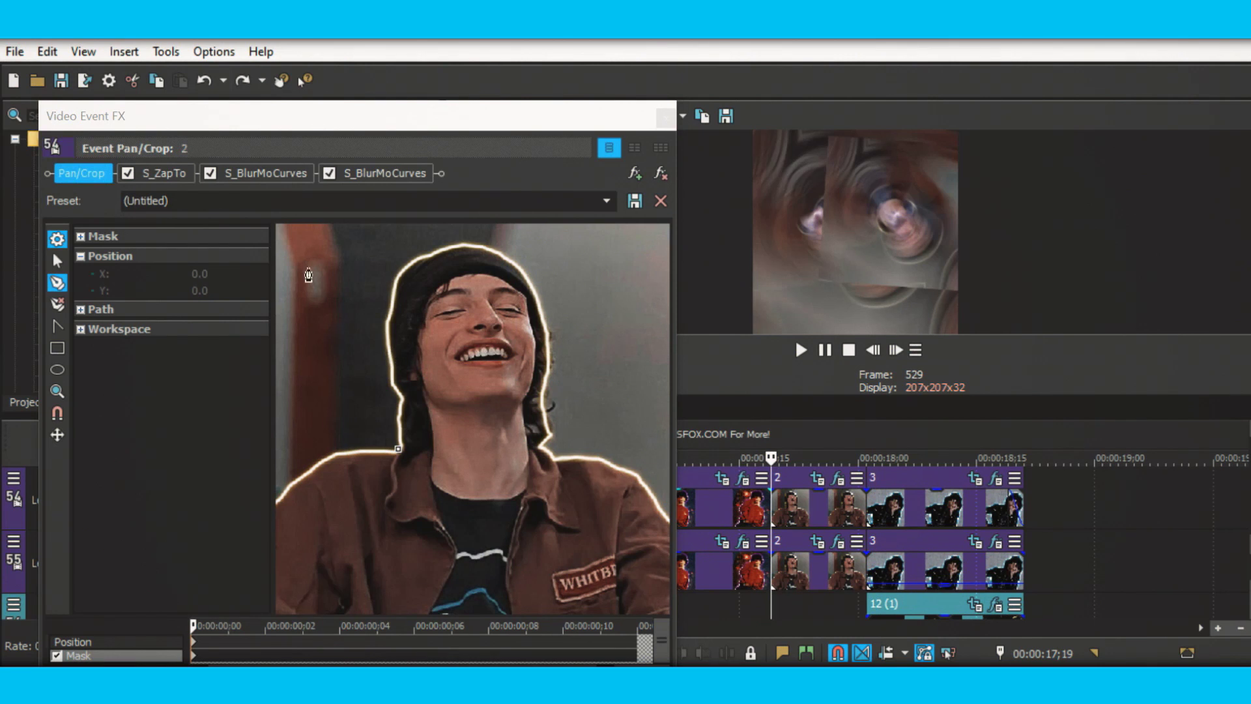
Trace a mask path in image 2 on track 54 from the left collar up the hair and over the beanie
click(401, 449)
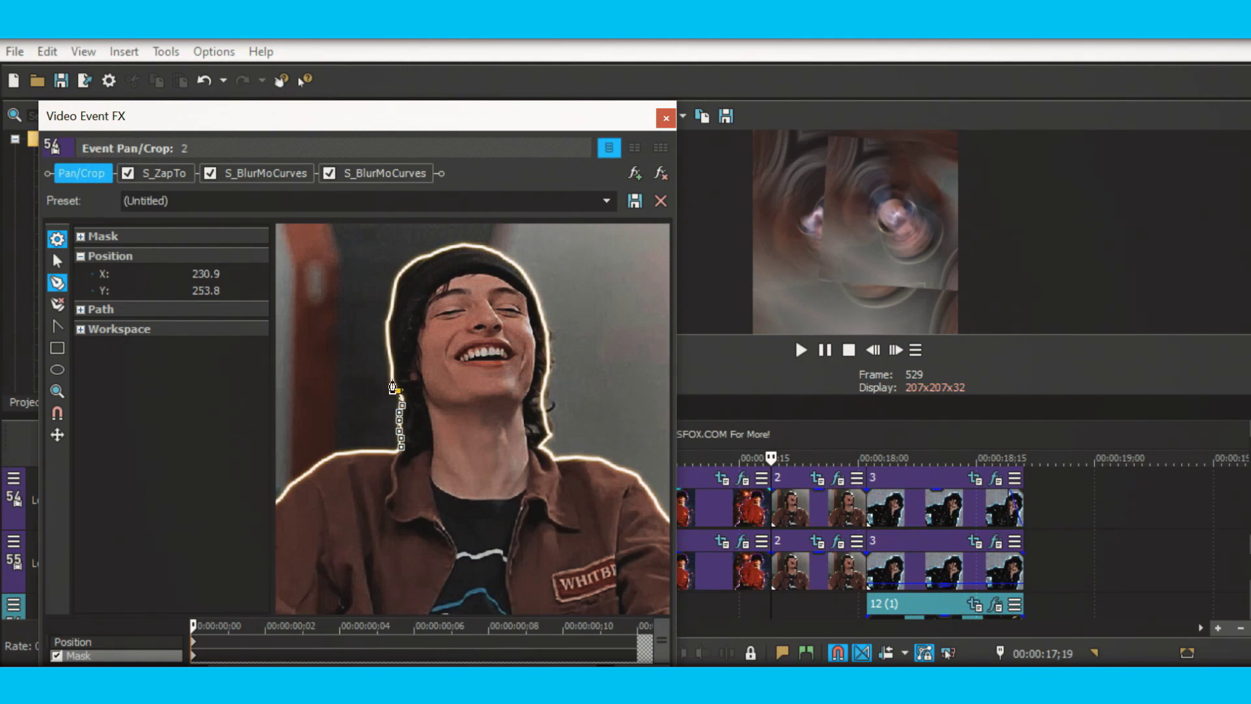
click(387, 332)
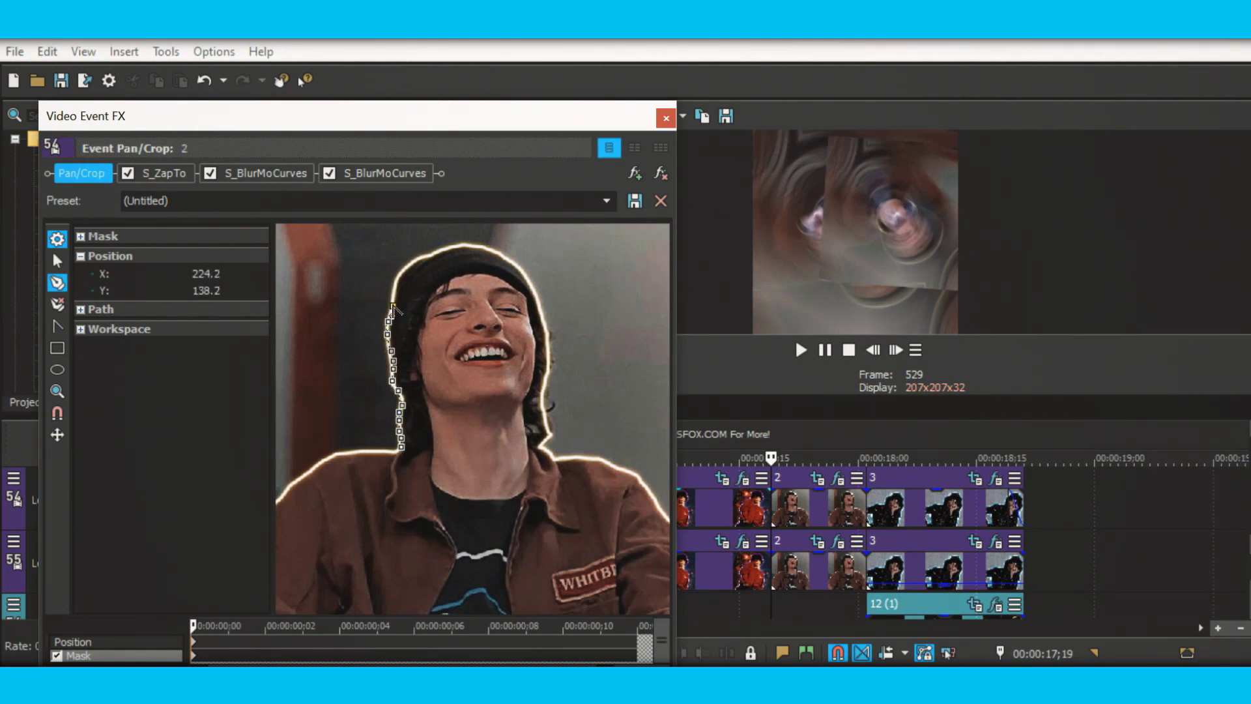
click(399, 272)
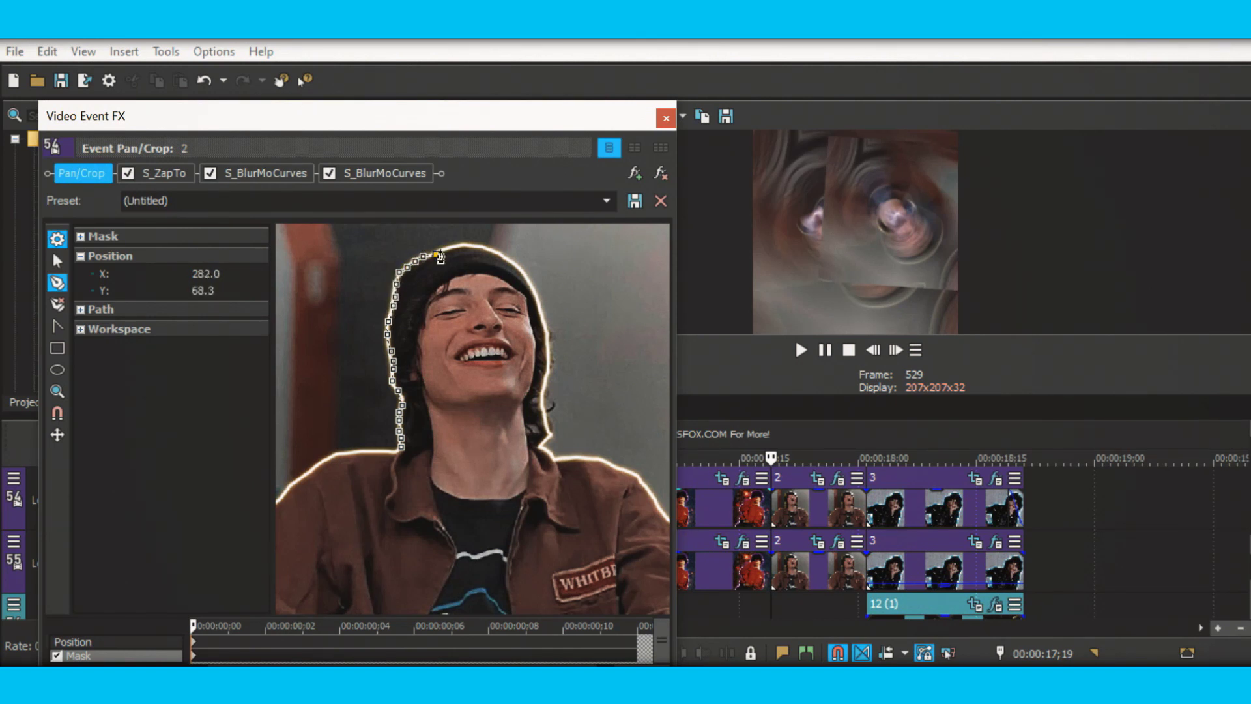
click(462, 246)
click(490, 249)
click(512, 261)
click(523, 268)
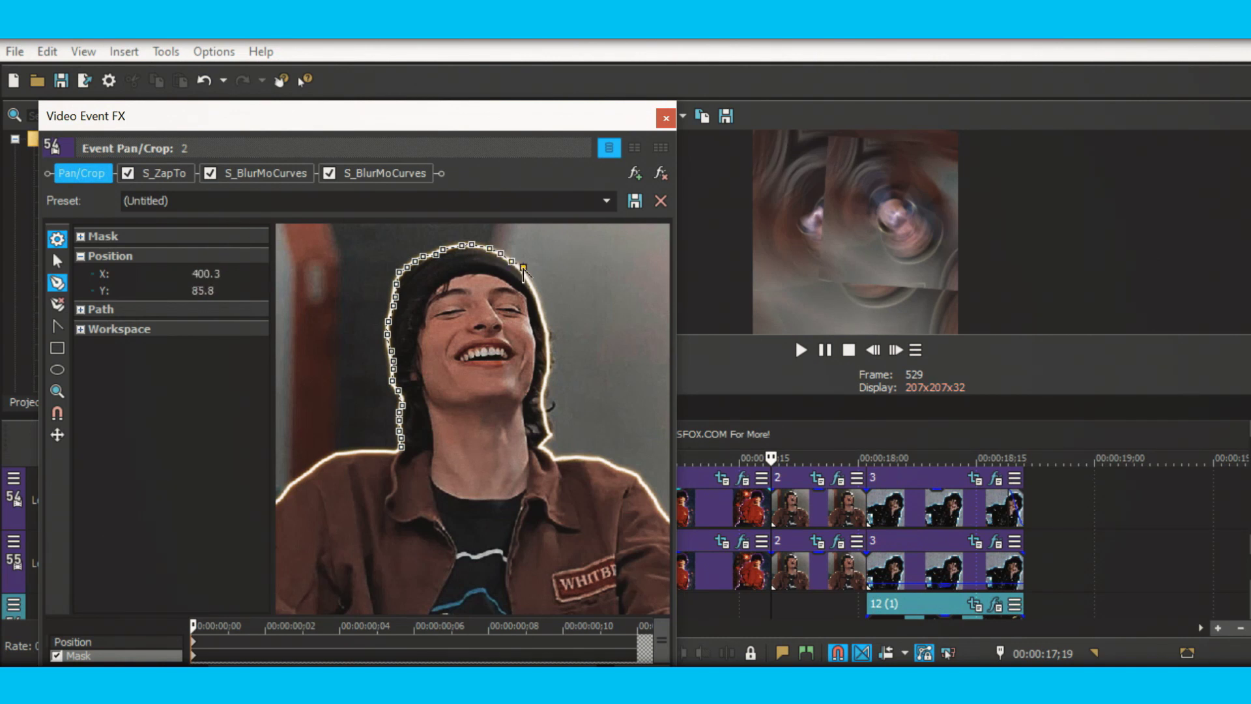
click(535, 289)
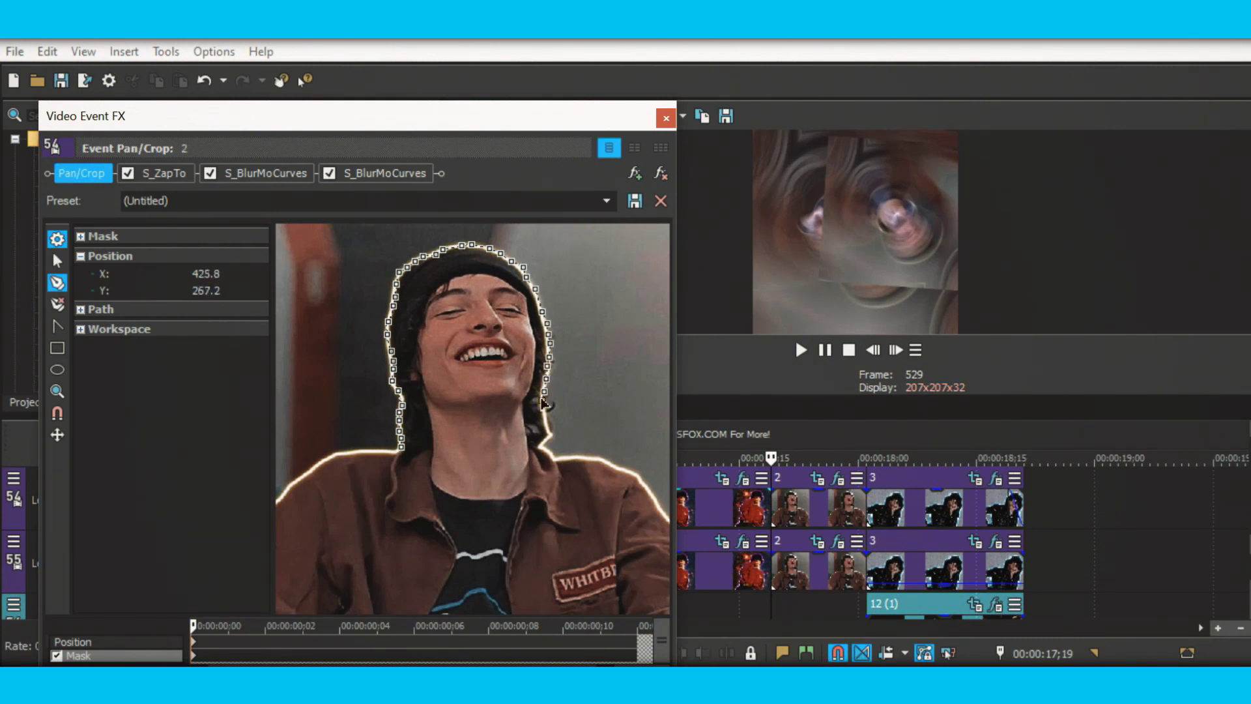
Complete the track 54 head mask down to the right collar and back across the neck, and close the effects window
click(546, 418)
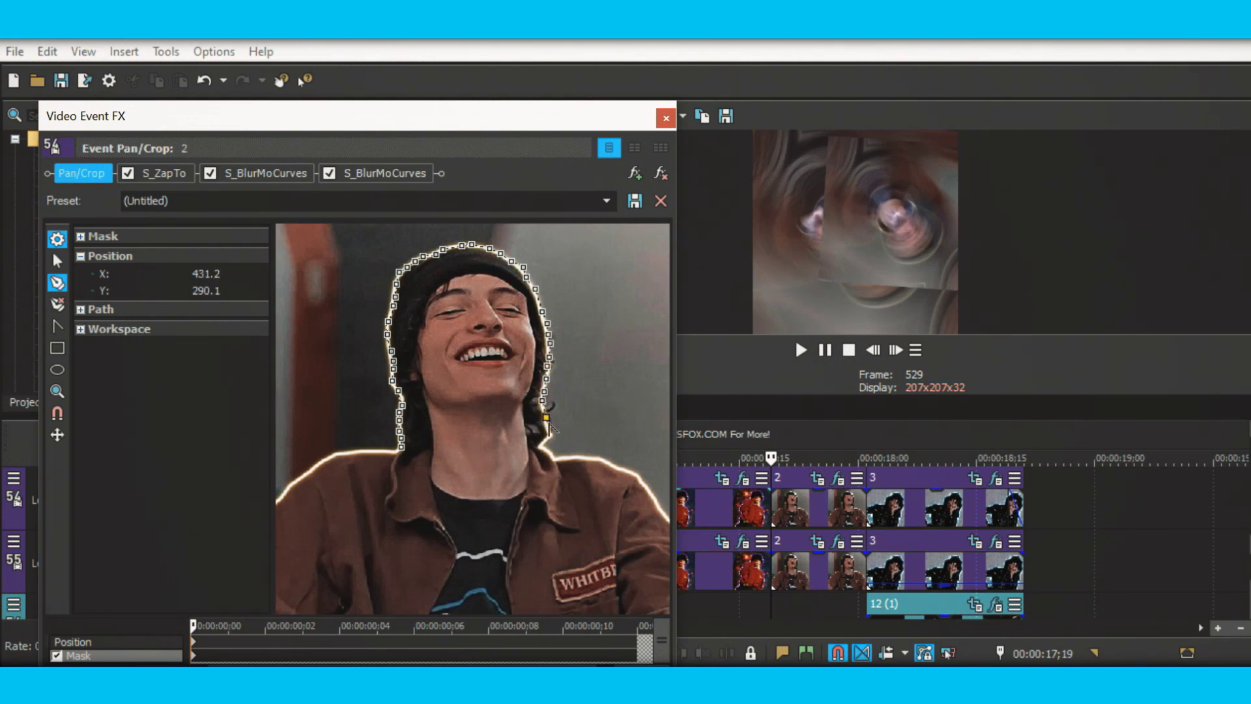
click(527, 451)
click(514, 451)
click(454, 451)
click(420, 457)
click(402, 447)
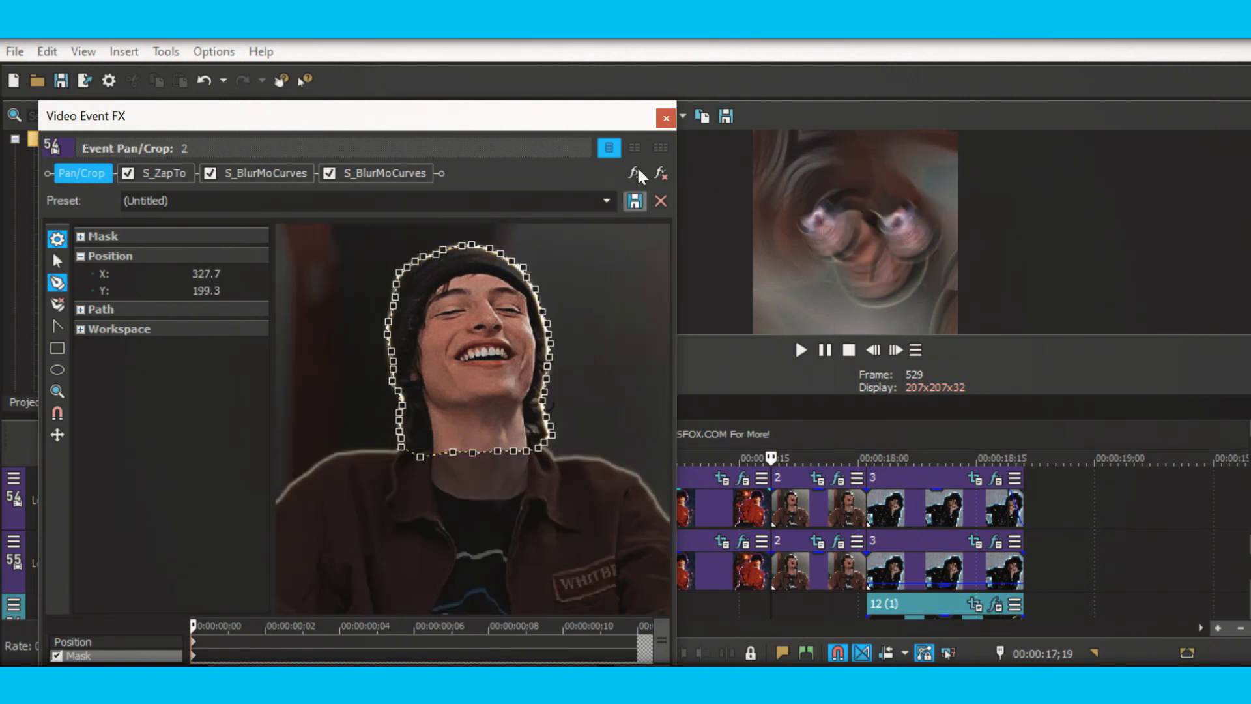
click(666, 118)
Step back and forth through the frames of image 2 to check the masked heads, ending on image 3
click(896, 350)
click(895, 350)
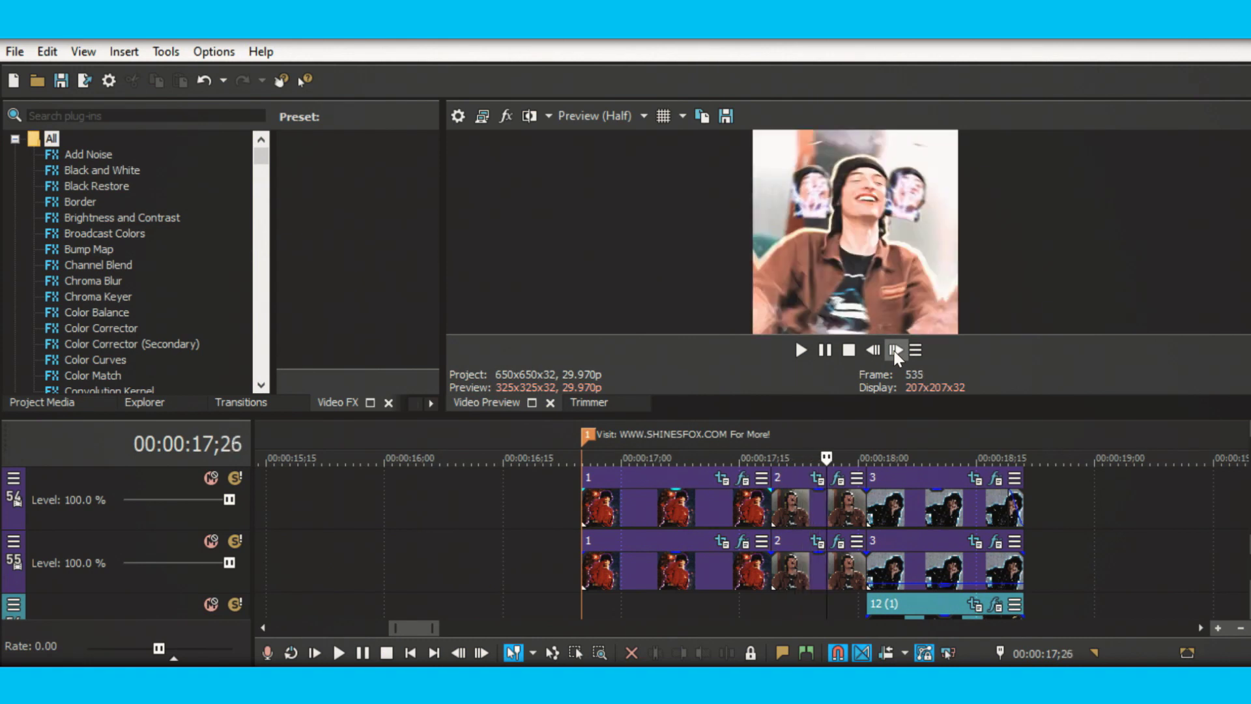
double_click(894, 350)
double_click(895, 351)
click(894, 351)
click(874, 350)
double_click(875, 349)
double_click(874, 350)
double_click(874, 350)
double_click(895, 351)
click(895, 350)
double_click(895, 351)
double_click(895, 351)
double_click(895, 350)
click(895, 351)
double_click(894, 351)
click(895, 351)
double_click(895, 350)
click(895, 351)
Open Pan/Crop for the image 3 event on track 54 and delete all mask paths at the first mask keyframe
click(975, 478)
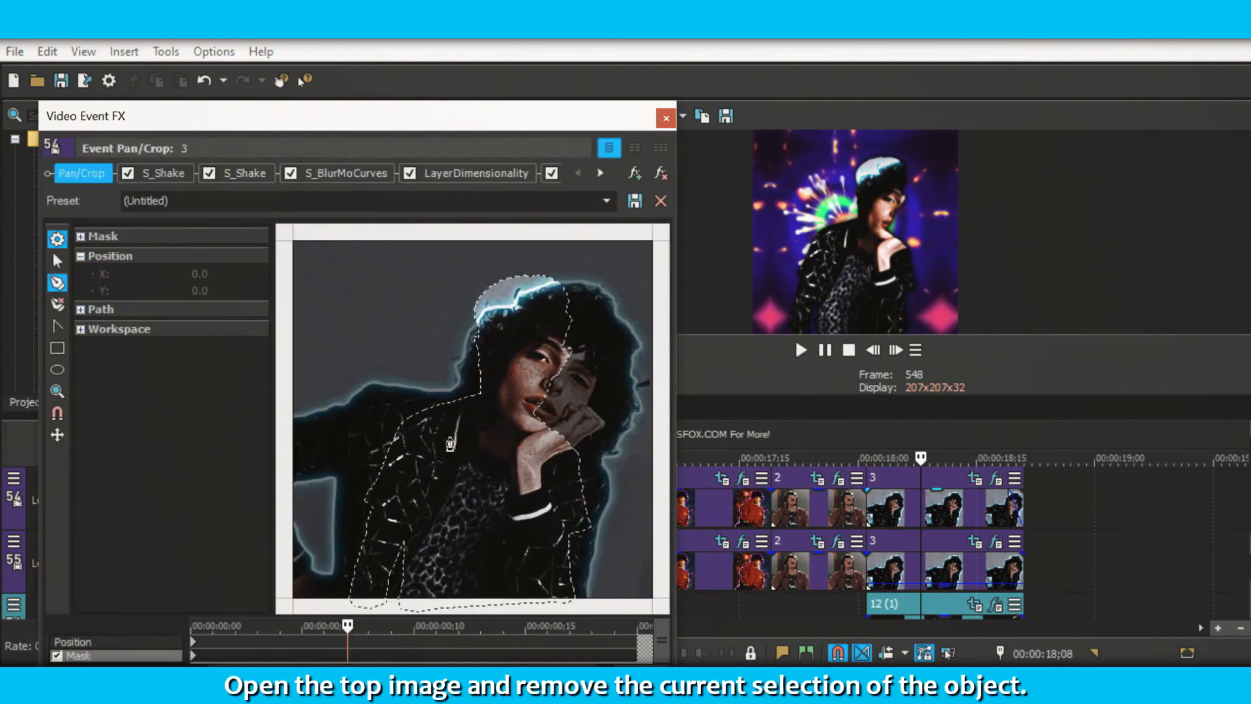
click(196, 657)
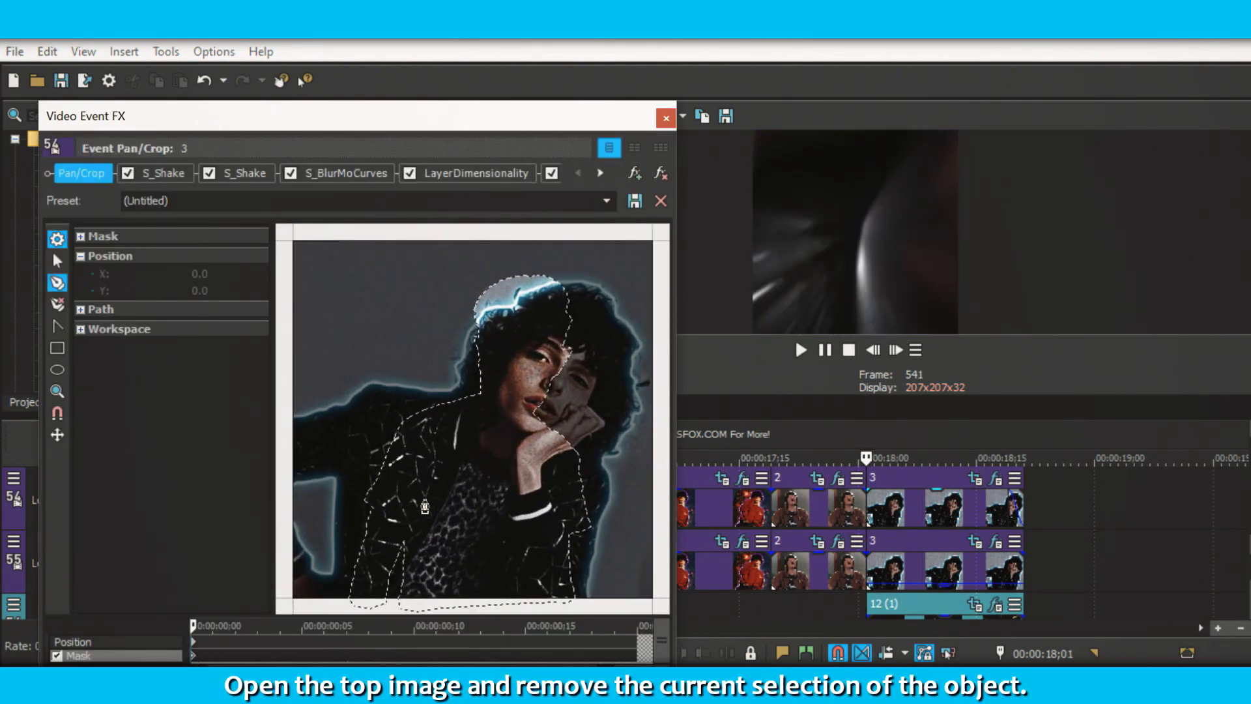
right_click(472, 394)
mouse_move(583, 479)
click(696, 588)
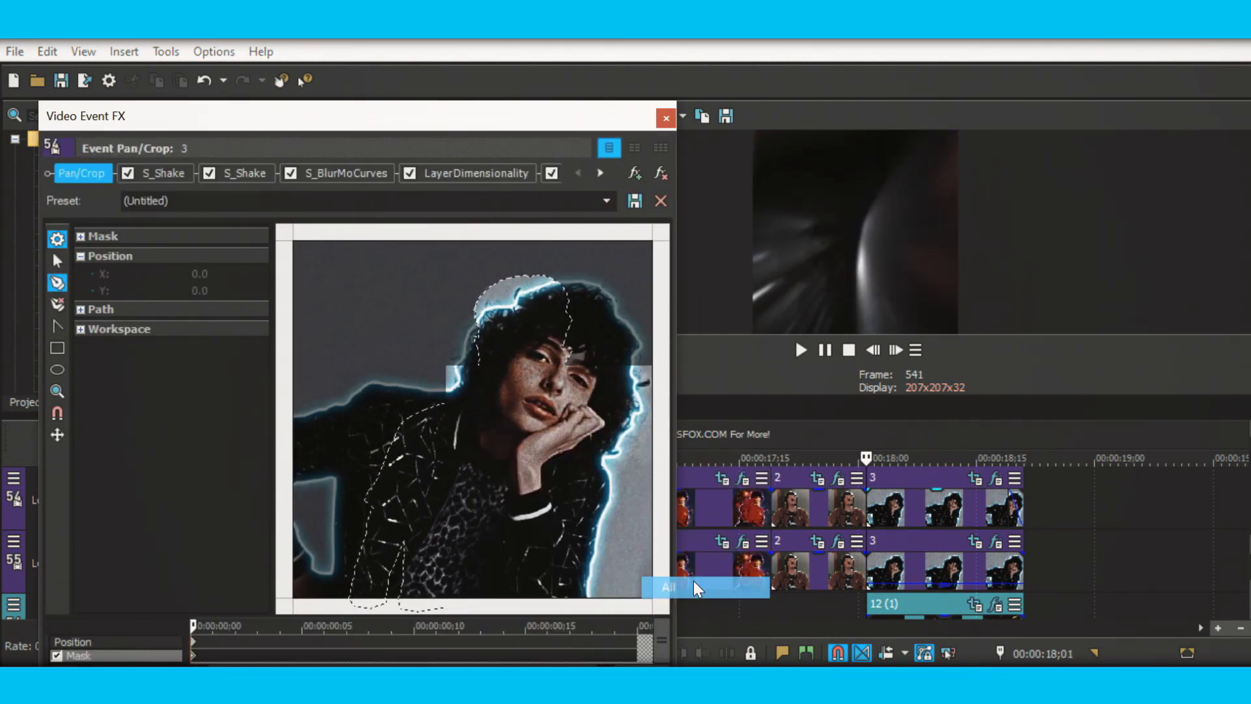
Trace a mask path in image 3 from outside the left image edge along the upper sleeve and shoulder to the neck
scroll(304, 427, up, 2)
click(57, 266)
click(57, 262)
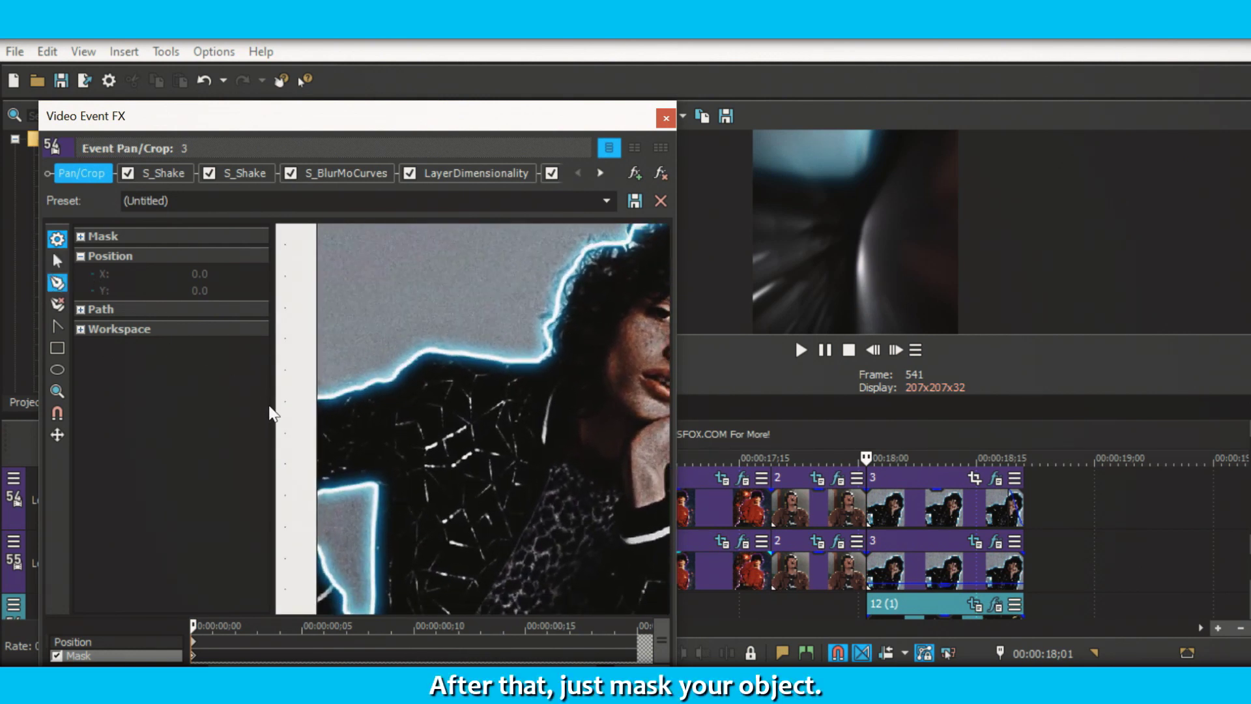
click(286, 406)
click(311, 402)
click(328, 397)
click(336, 395)
click(344, 392)
click(360, 388)
click(376, 381)
click(384, 381)
click(395, 380)
click(400, 369)
click(414, 359)
click(423, 355)
click(453, 354)
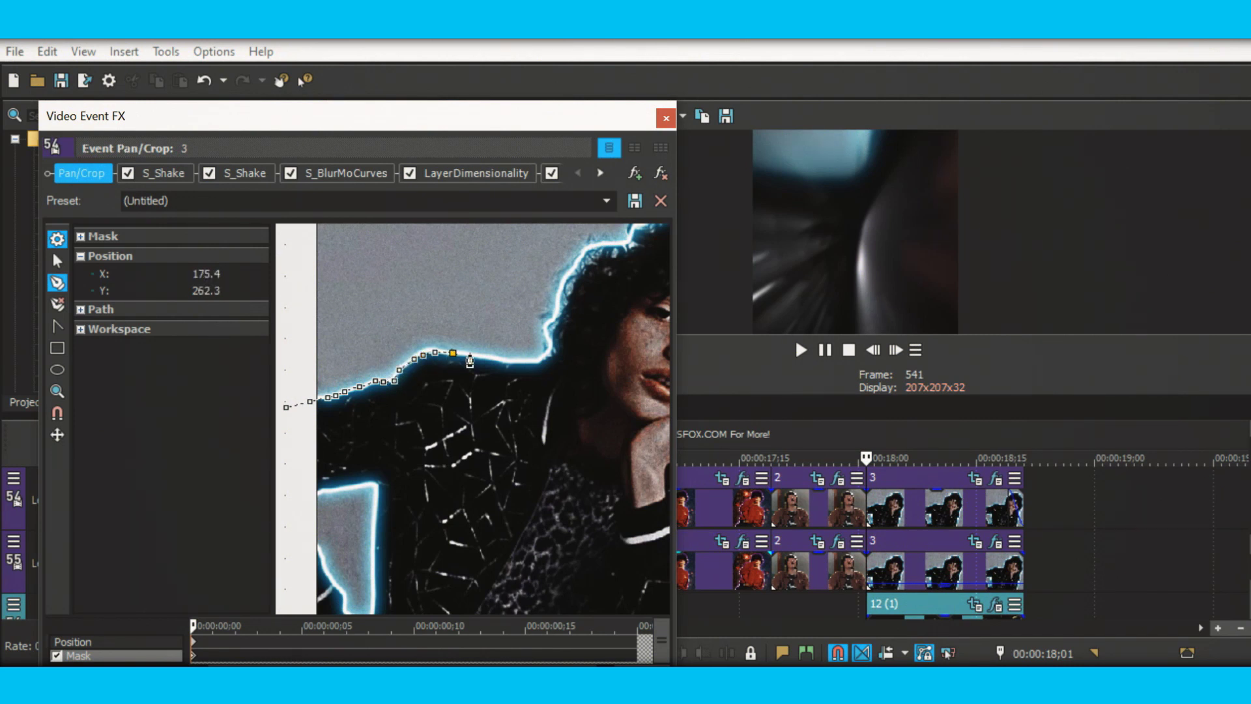
click(471, 355)
click(493, 359)
click(504, 362)
click(521, 362)
click(536, 361)
click(550, 350)
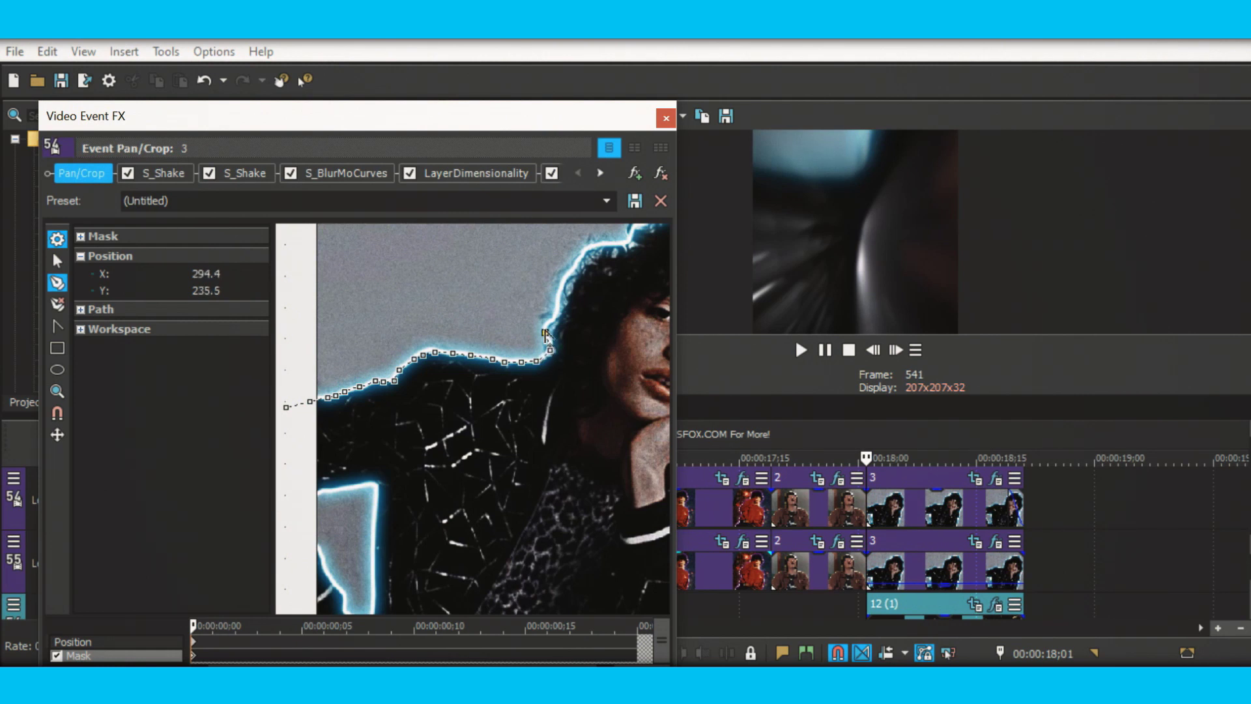
Continue the image 3 mask path up the left side of the curly hair
click(552, 321)
click(558, 305)
click(560, 296)
click(567, 280)
click(572, 270)
click(592, 245)
click(602, 243)
click(613, 241)
click(624, 241)
click(633, 230)
Continue the image 3 mask path over the top of the hair to its upper right side
click(58, 261)
drag(536, 279, 316, 362)
click(57, 283)
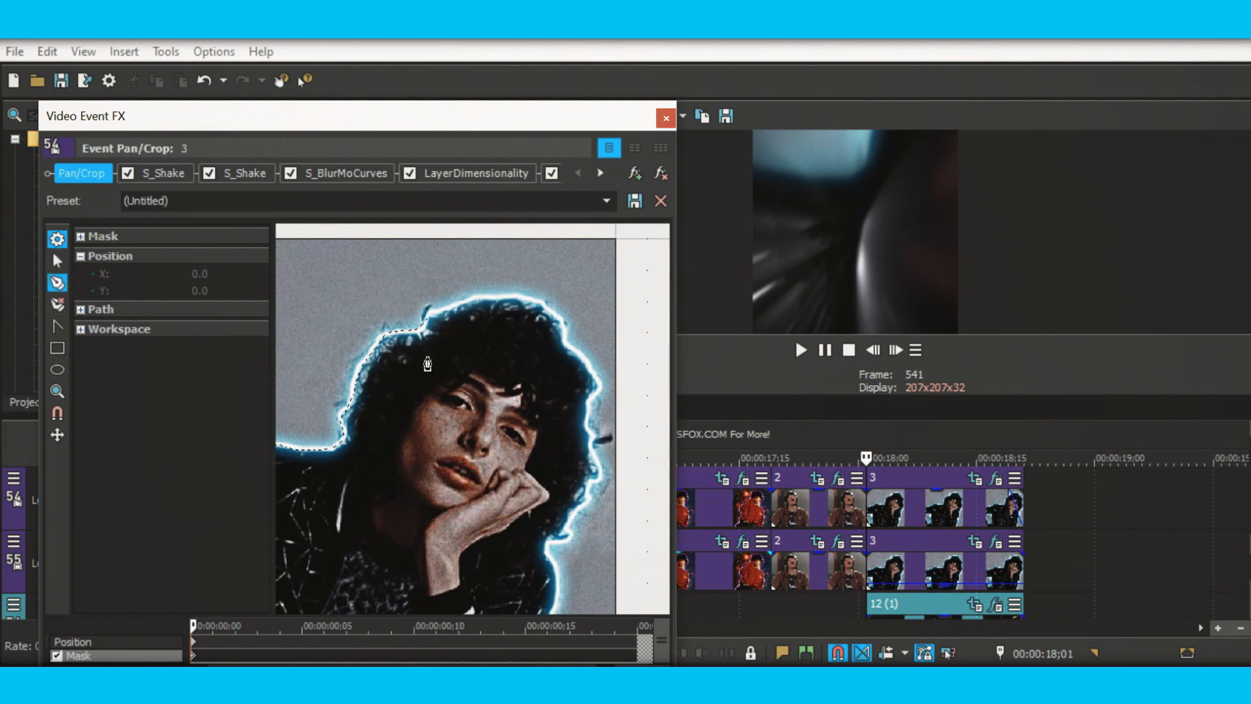
click(429, 317)
click(436, 314)
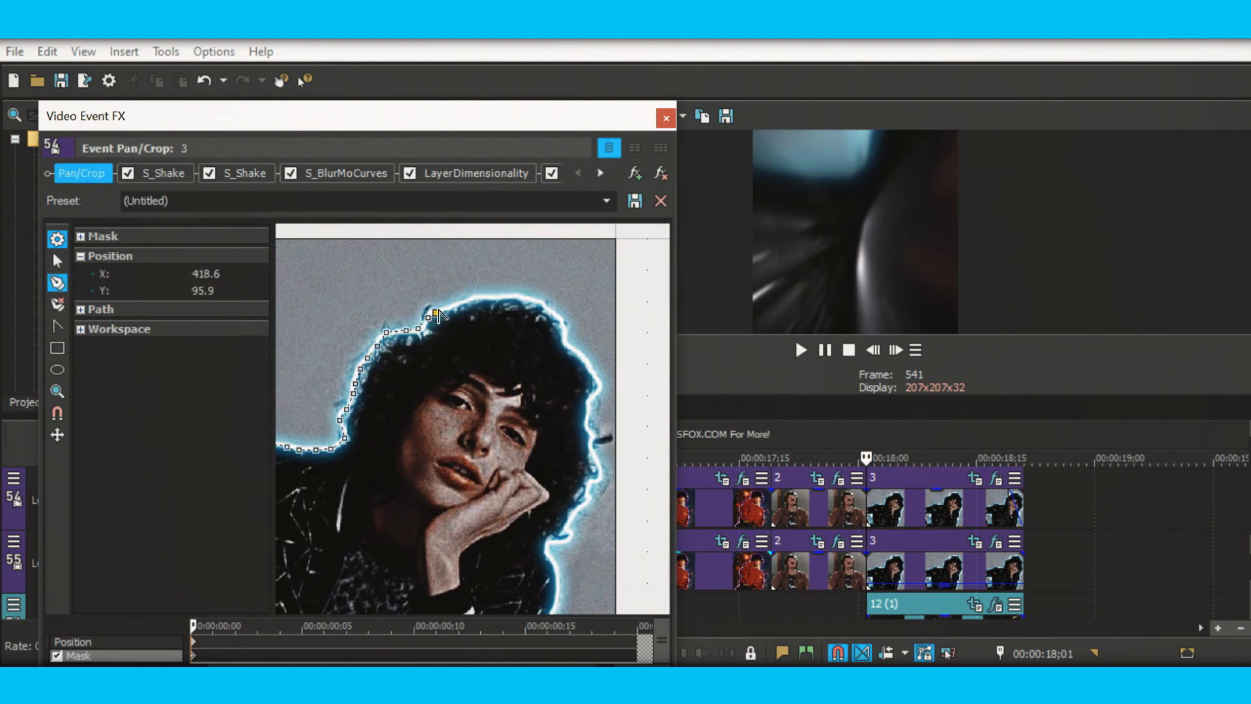
click(451, 305)
click(461, 303)
click(470, 299)
click(489, 295)
click(500, 293)
click(514, 295)
click(525, 296)
click(542, 303)
click(559, 317)
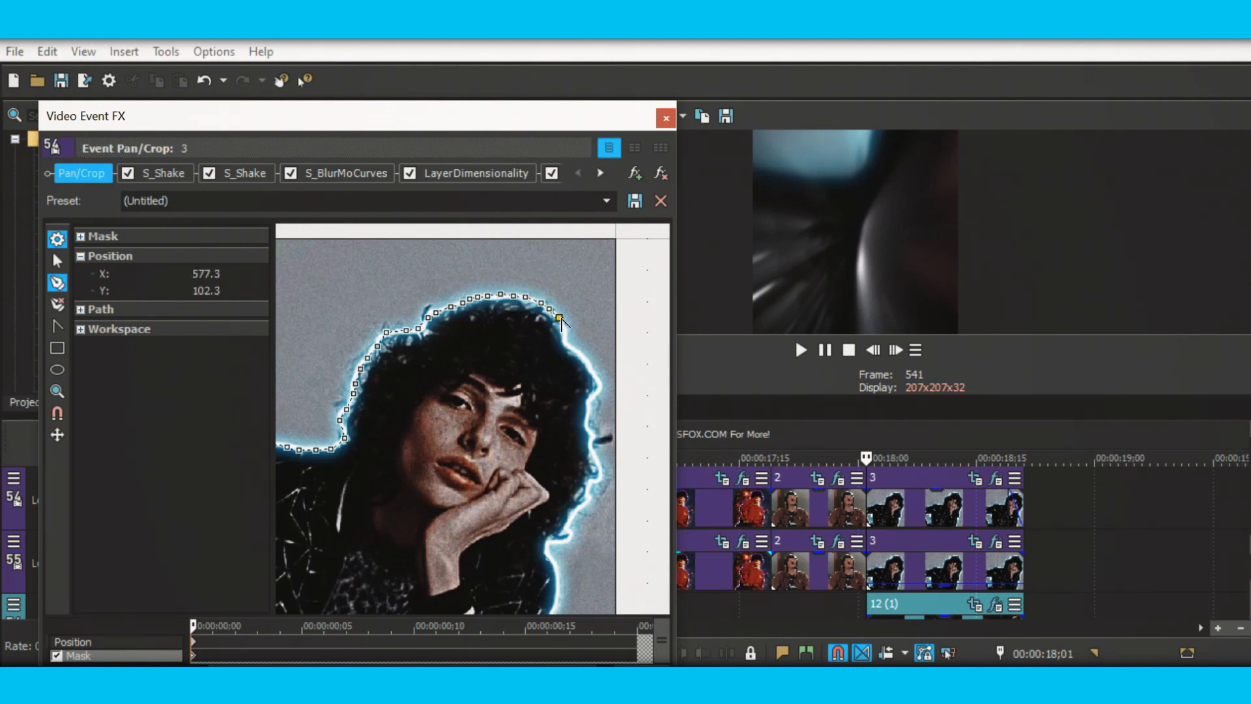
Trace the image 3 mask path down the right side of the hair to where it meets the jacket
click(565, 334)
click(580, 356)
click(586, 365)
click(593, 375)
click(593, 396)
click(590, 406)
click(585, 417)
click(588, 428)
click(593, 437)
click(591, 448)
click(601, 470)
click(588, 494)
click(581, 509)
click(570, 517)
click(566, 525)
click(559, 543)
click(551, 544)
click(544, 551)
click(561, 571)
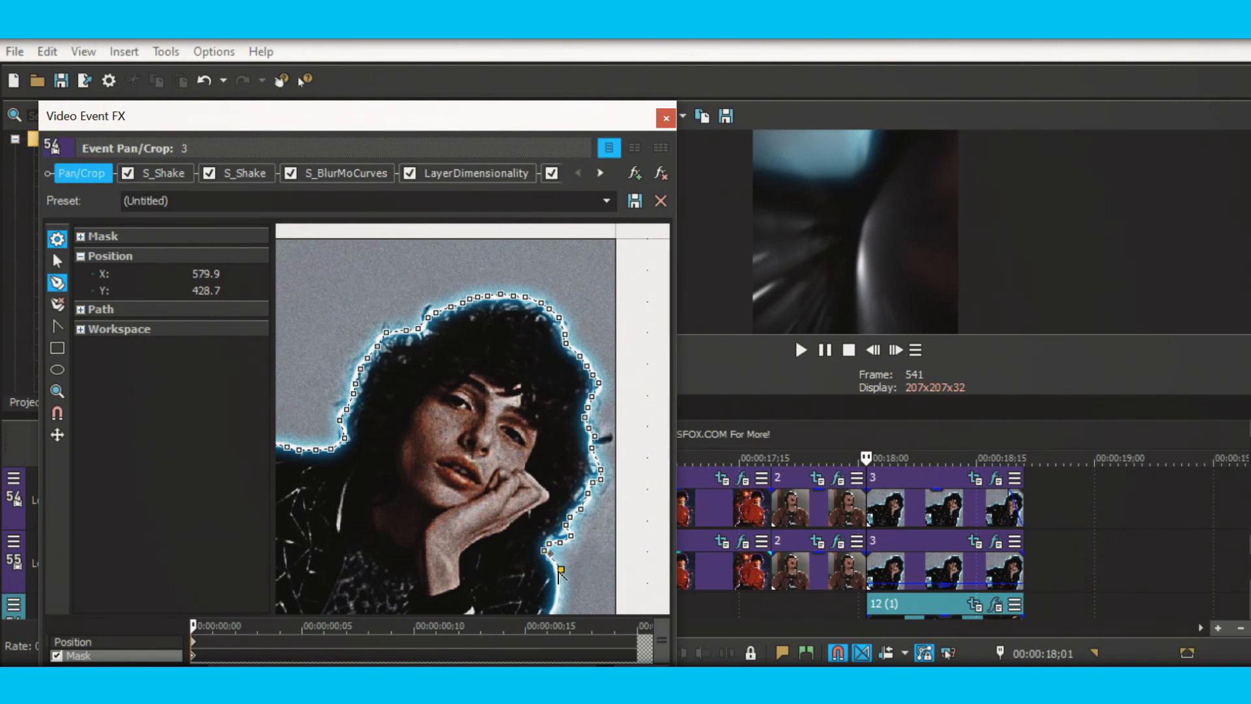
click(208, 86)
click(208, 85)
click(208, 85)
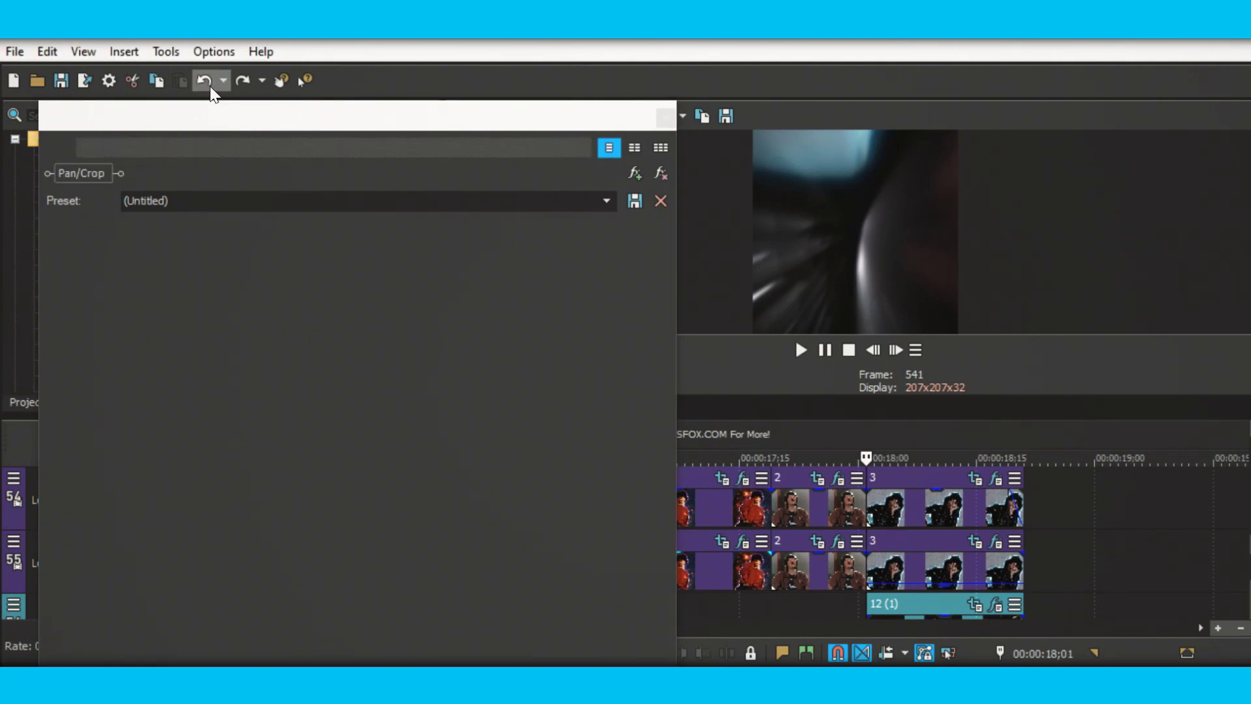
Extend the image 3 mask path from below the hair along the upper part of the right jacket edge
click(546, 551)
click(553, 562)
click(557, 573)
click(558, 593)
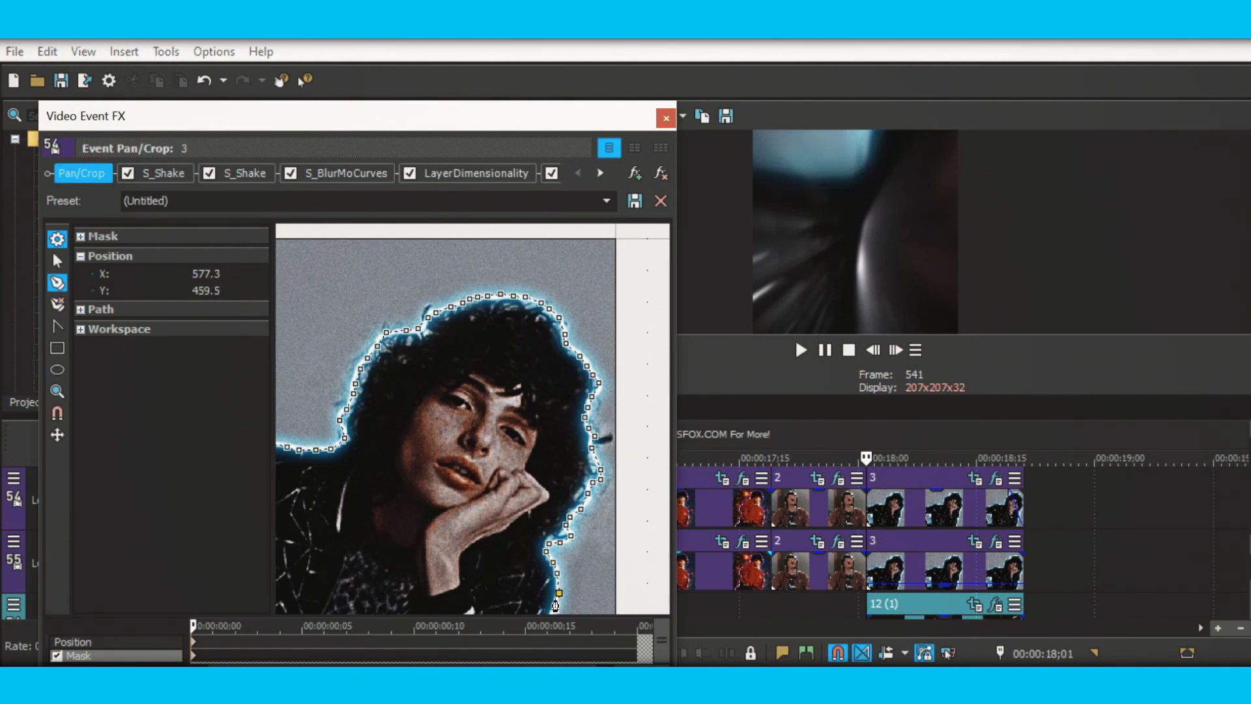
click(550, 613)
Continue the image 3 mask path down the right jacket edge to the image's lower border
click(57, 261)
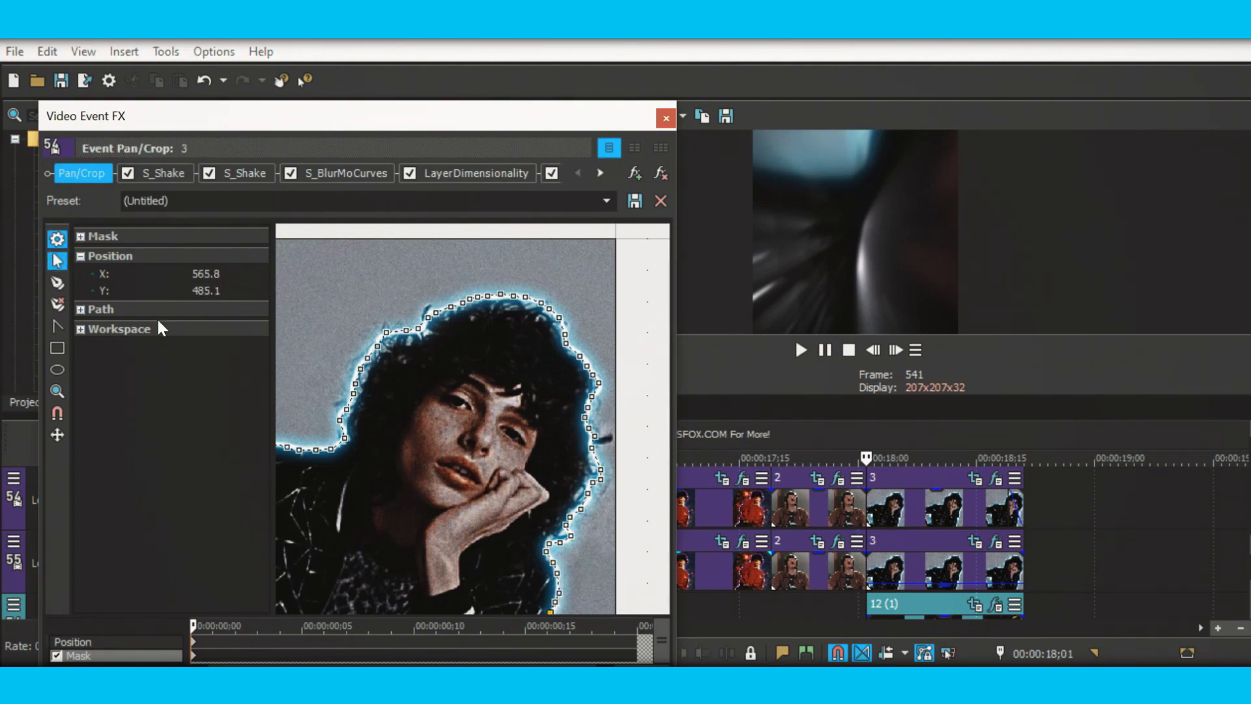
drag(433, 447, 476, 218)
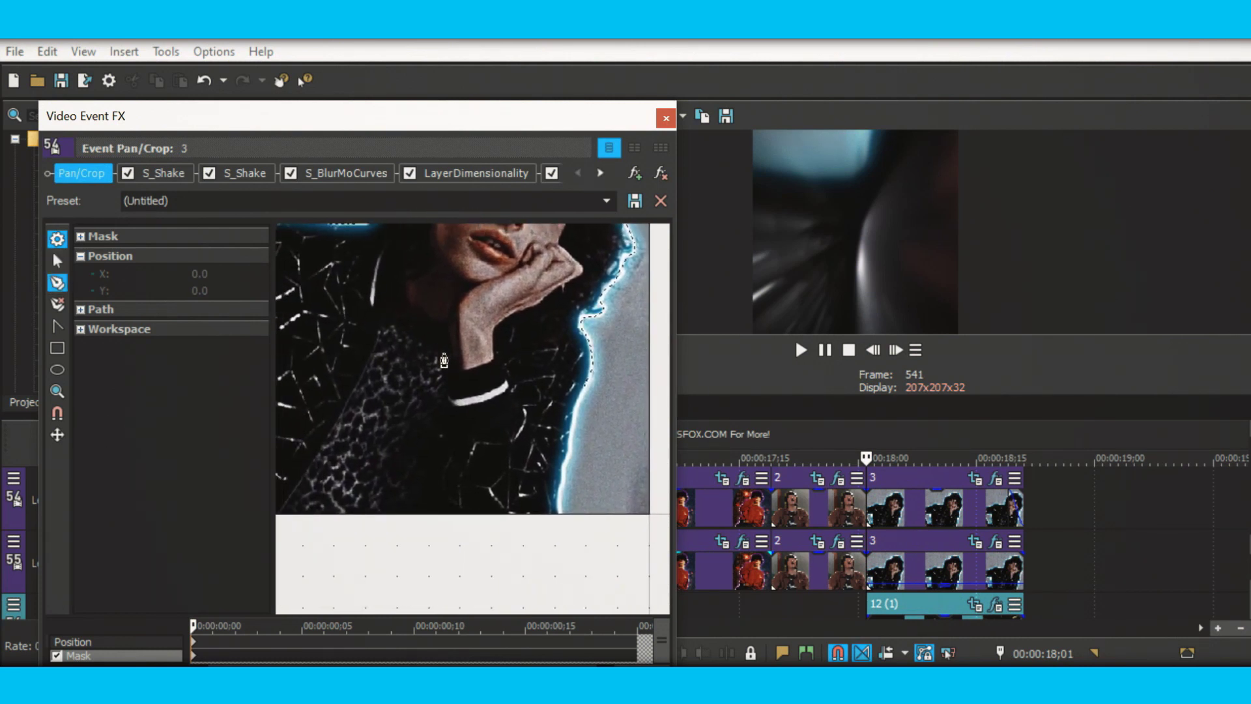
click(584, 387)
click(578, 397)
click(578, 405)
click(575, 415)
click(573, 425)
click(571, 435)
click(568, 449)
click(567, 466)
click(564, 479)
click(562, 492)
click(561, 507)
Extend the image 3 mask path just below the image's lower border from the jacket's right edge toward the left
click(556, 533)
click(459, 532)
click(344, 542)
click(283, 542)
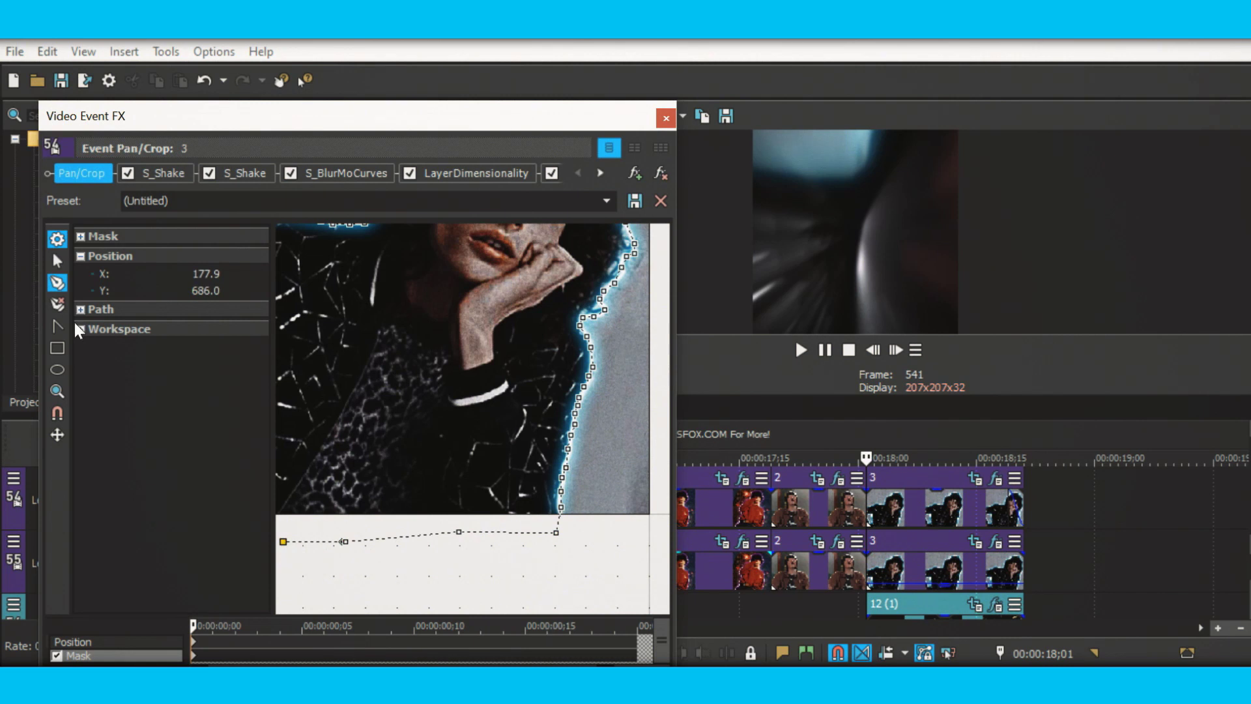
Continue the image 3 mask path along the outside of the lower border to the image's lower left corner
click(57, 262)
drag(395, 419, 603, 381)
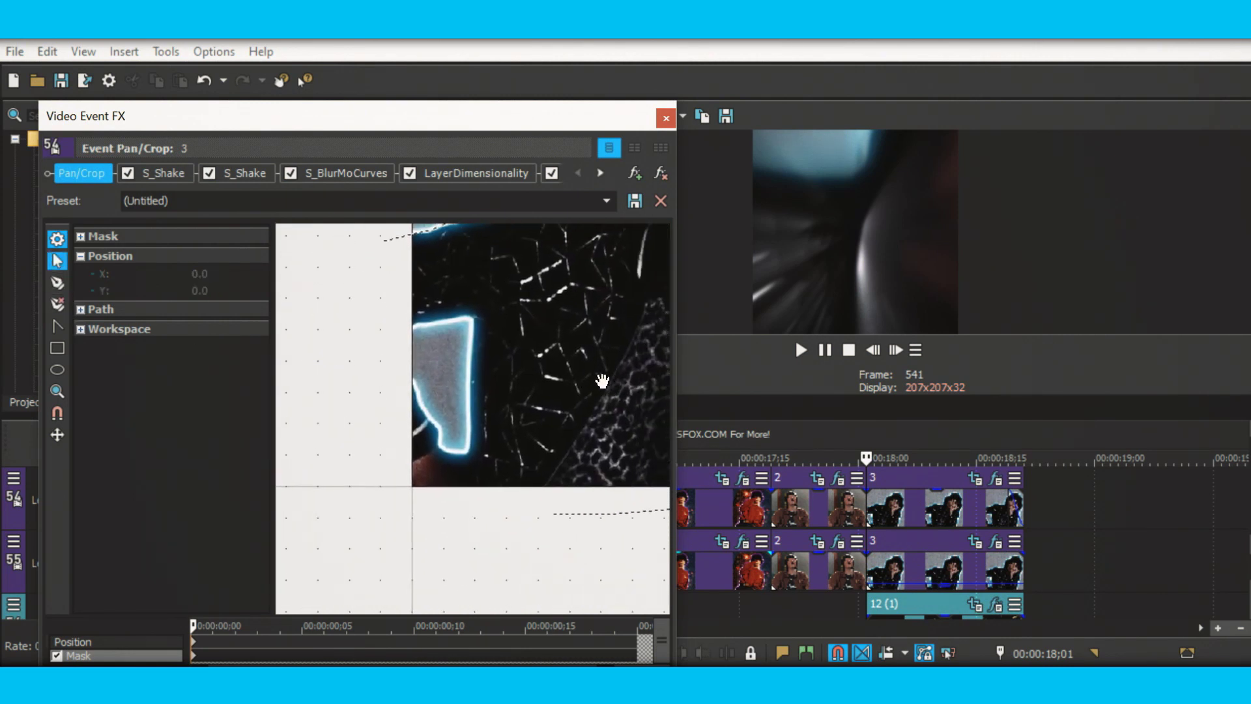
click(56, 283)
click(554, 514)
click(204, 81)
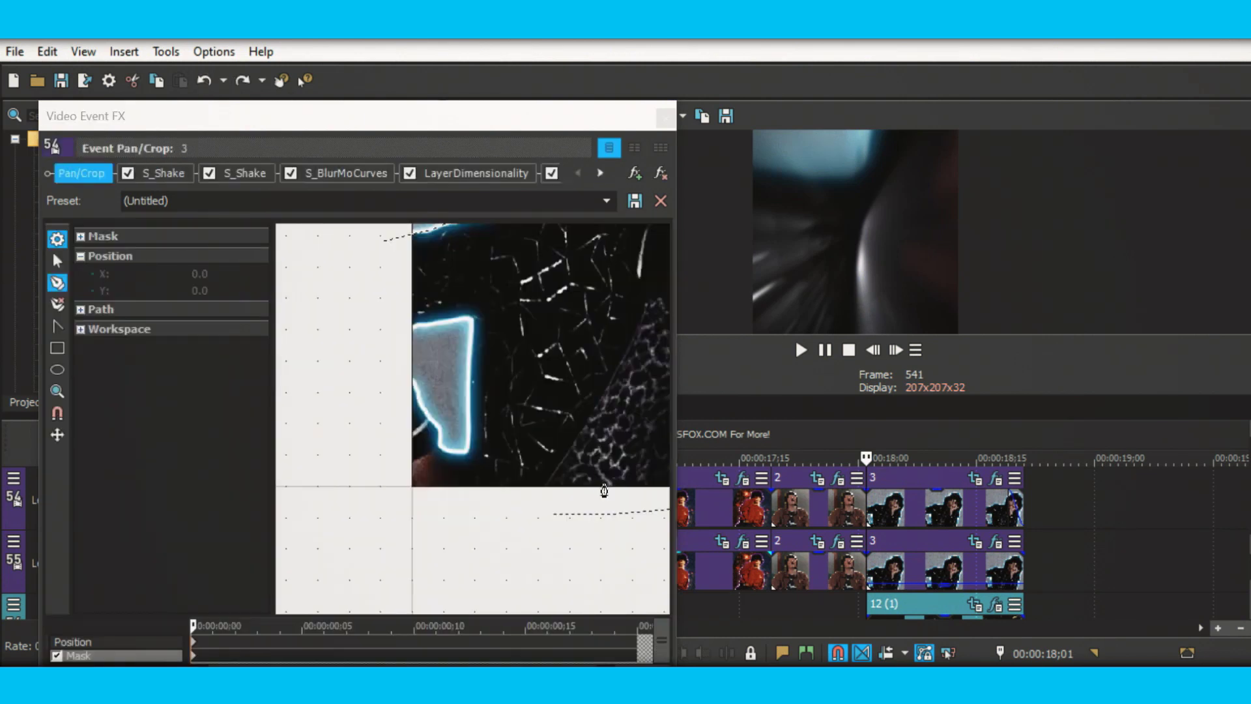
click(550, 514)
click(508, 515)
click(471, 513)
click(433, 514)
Take the image 3 mask path around the lower left corner and up outside the left border to the grey gap
click(386, 502)
click(381, 486)
click(380, 424)
click(399, 393)
click(400, 374)
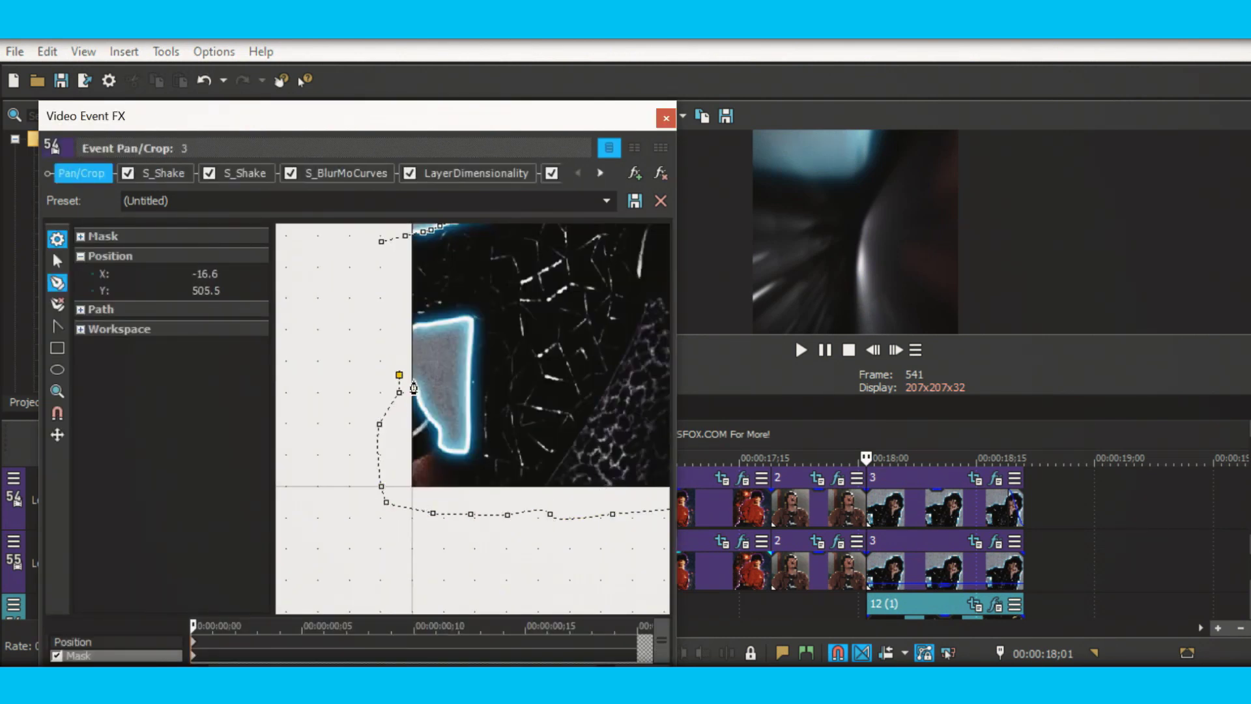
Trace the image 3 mask path down the left edge of the grey gap beside the jacket
click(414, 380)
click(417, 386)
click(418, 395)
click(428, 411)
click(436, 425)
click(440, 434)
click(442, 445)
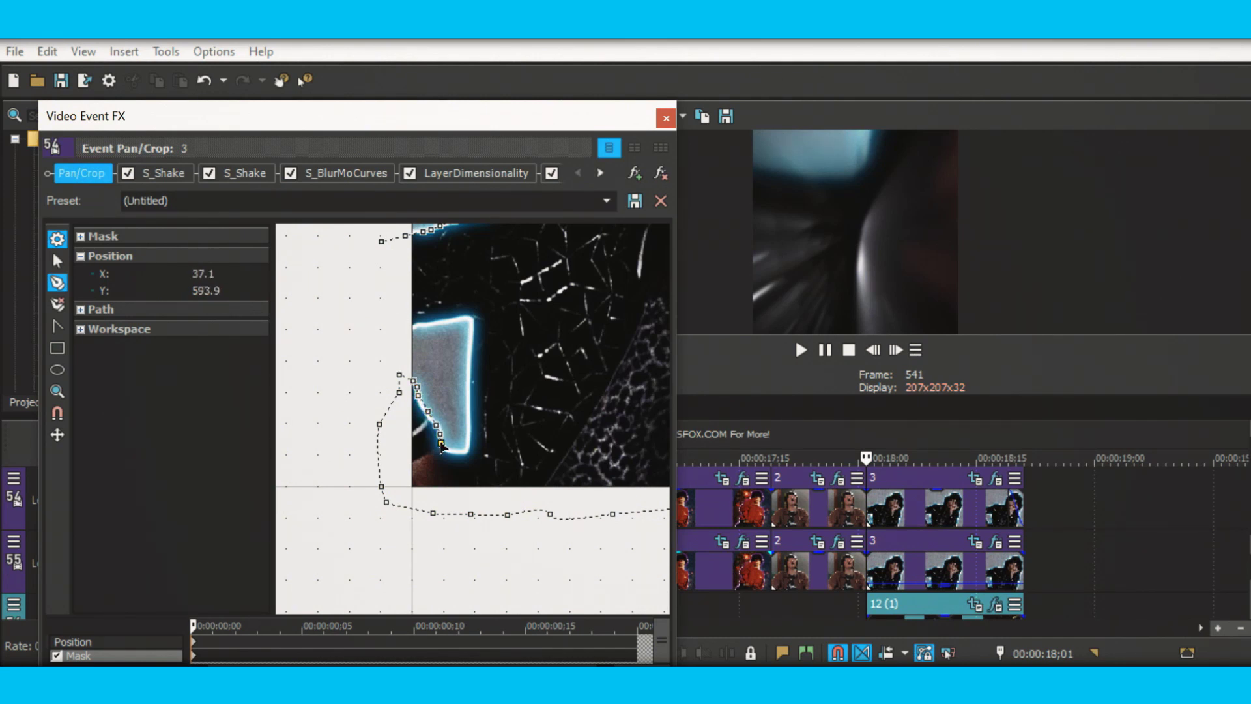
Trace the image 3 mask path around the gap's bottom, up its right side and back along its top edge
click(455, 449)
click(468, 449)
click(469, 419)
click(472, 325)
click(446, 322)
click(435, 323)
Close the image 3 mask path at its starting point outside the left border, and leave the event's Pan/Crop settings
drag(403, 327, 379, 311)
click(381, 241)
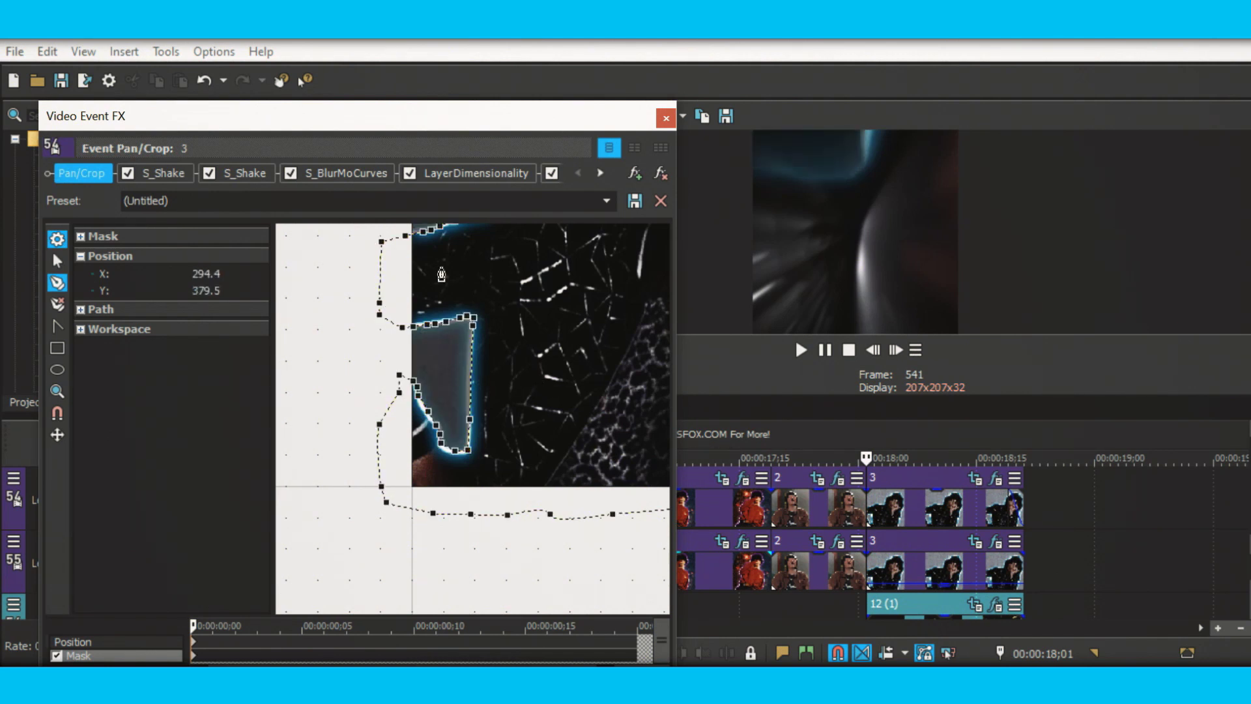
scroll(367, 341, down, 3)
click(56, 260)
drag(344, 490, 162, 549)
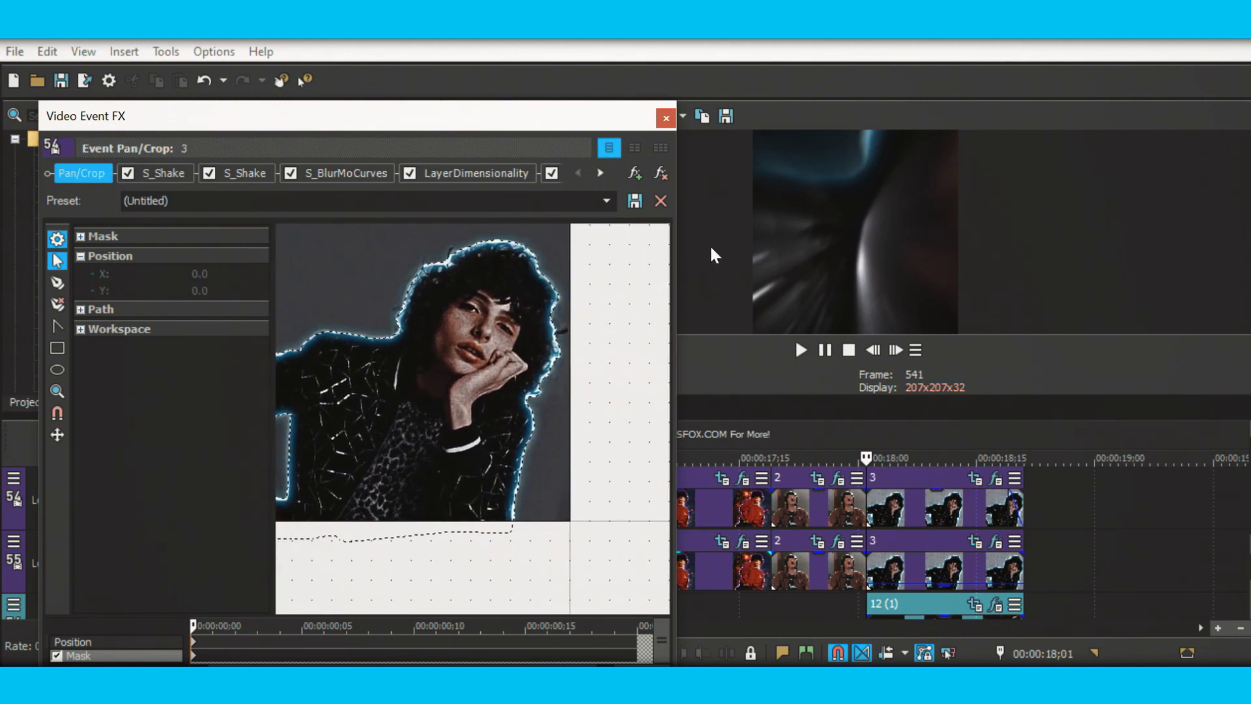
click(665, 118)
Set green and blue to -0.500 in the highlights Color Balance of background event 3 on track 57
scroll(667, 553, down, 2)
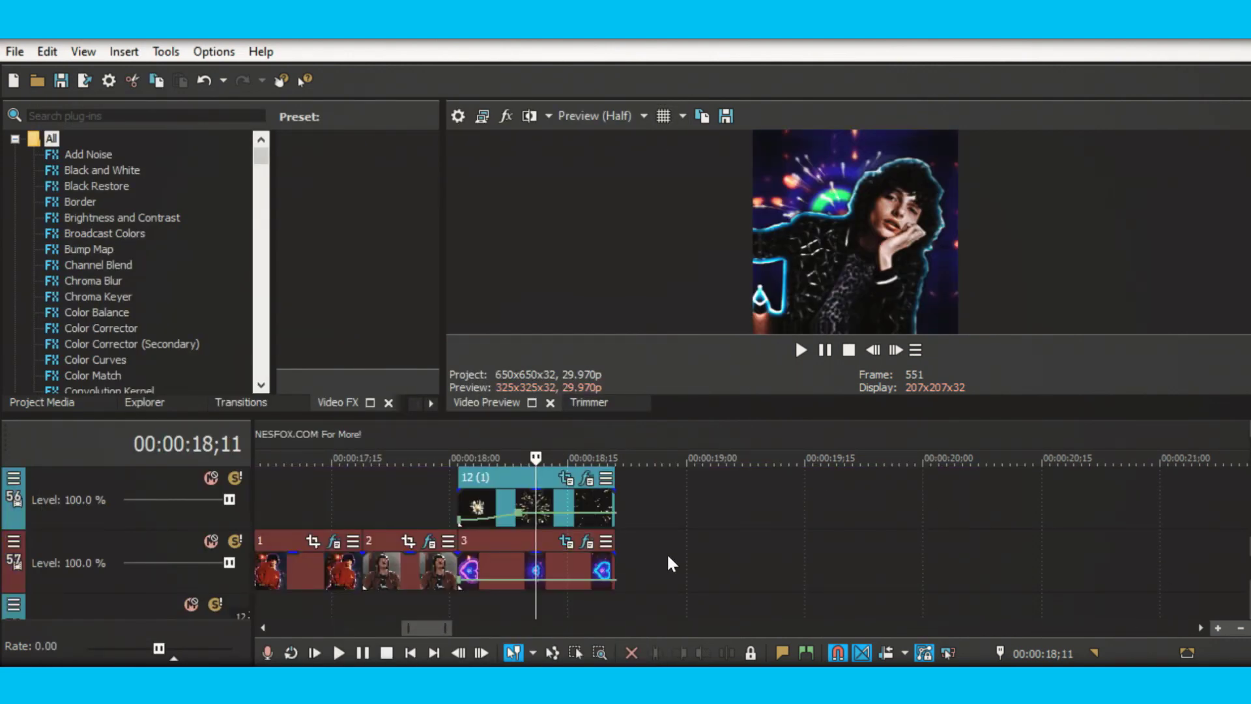
click(587, 542)
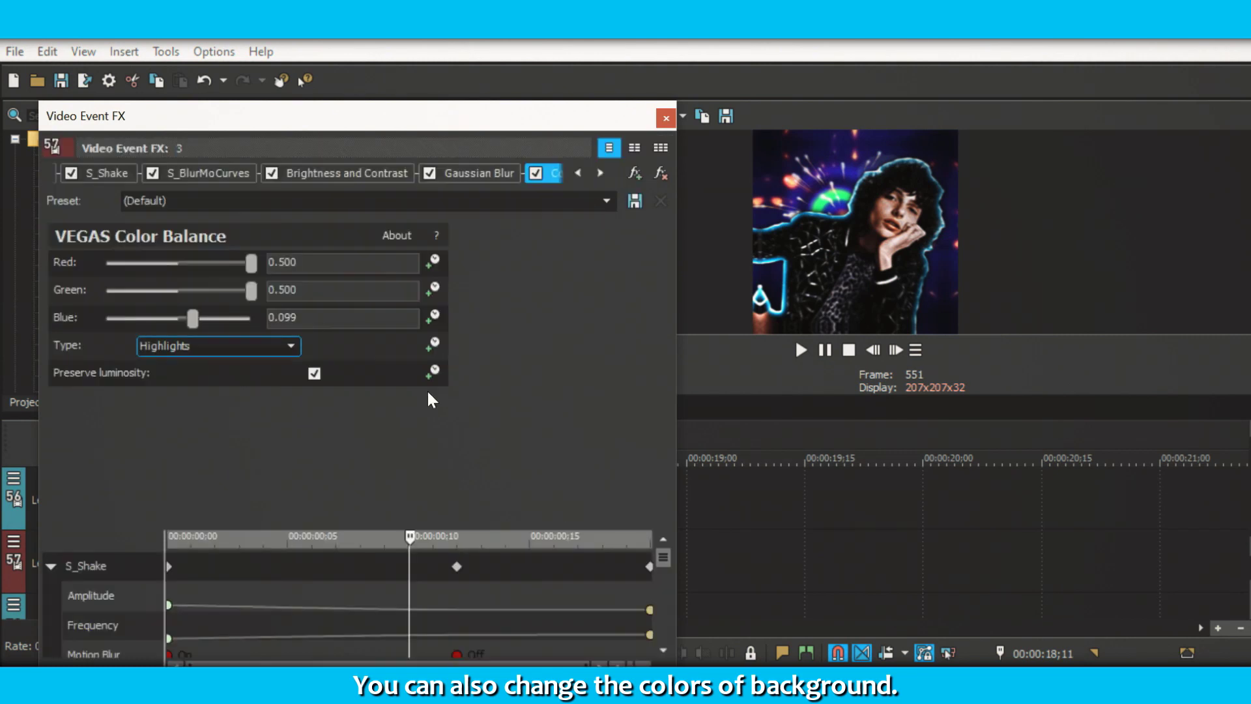
click(603, 174)
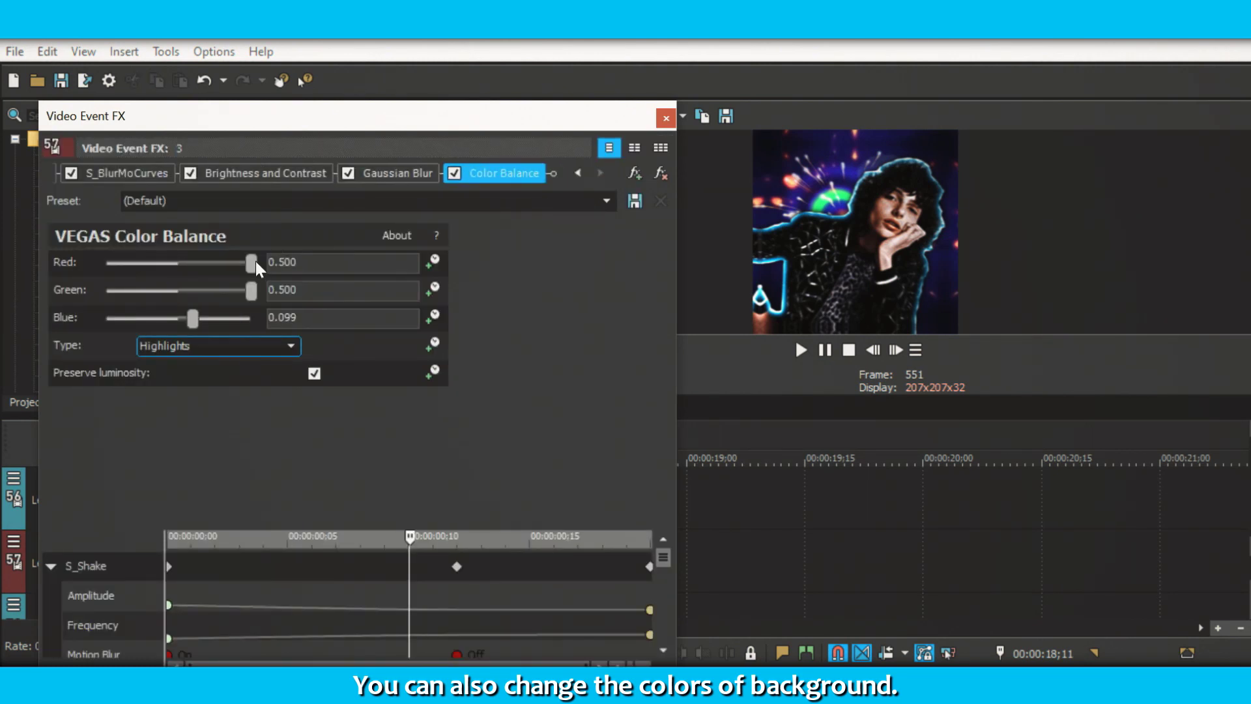
drag(250, 261, 52, 300)
drag(193, 318, 99, 318)
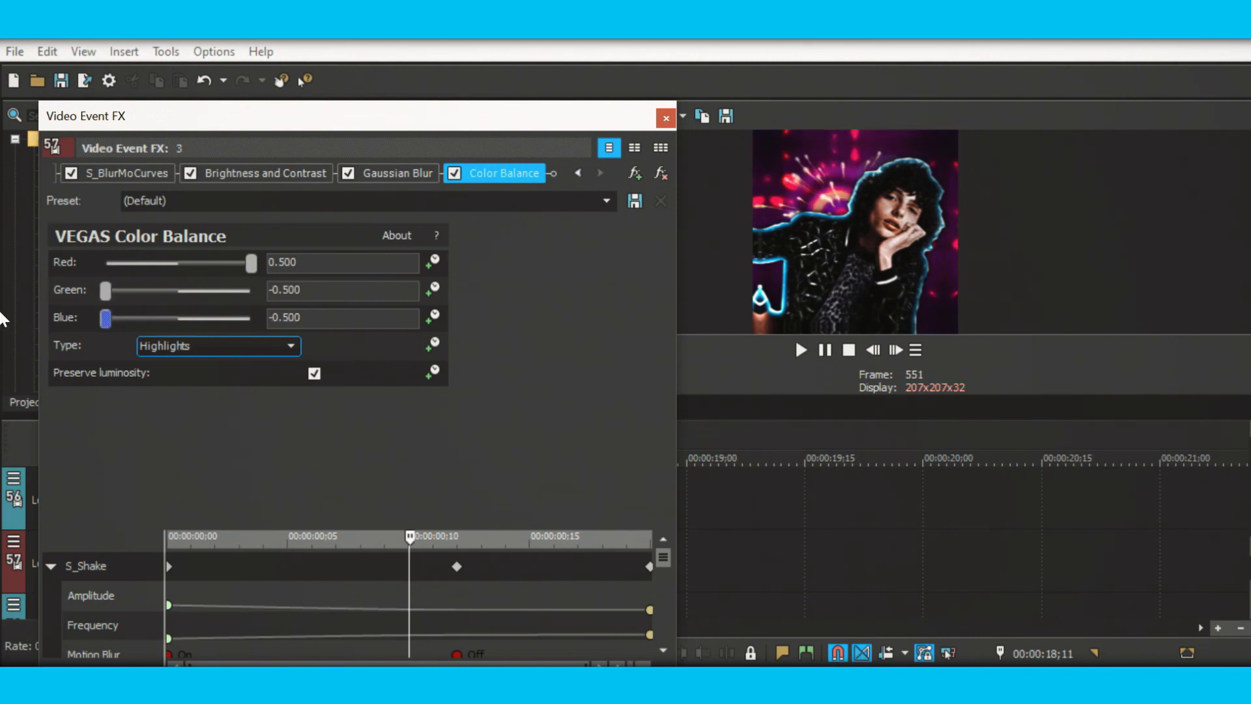
click(666, 118)
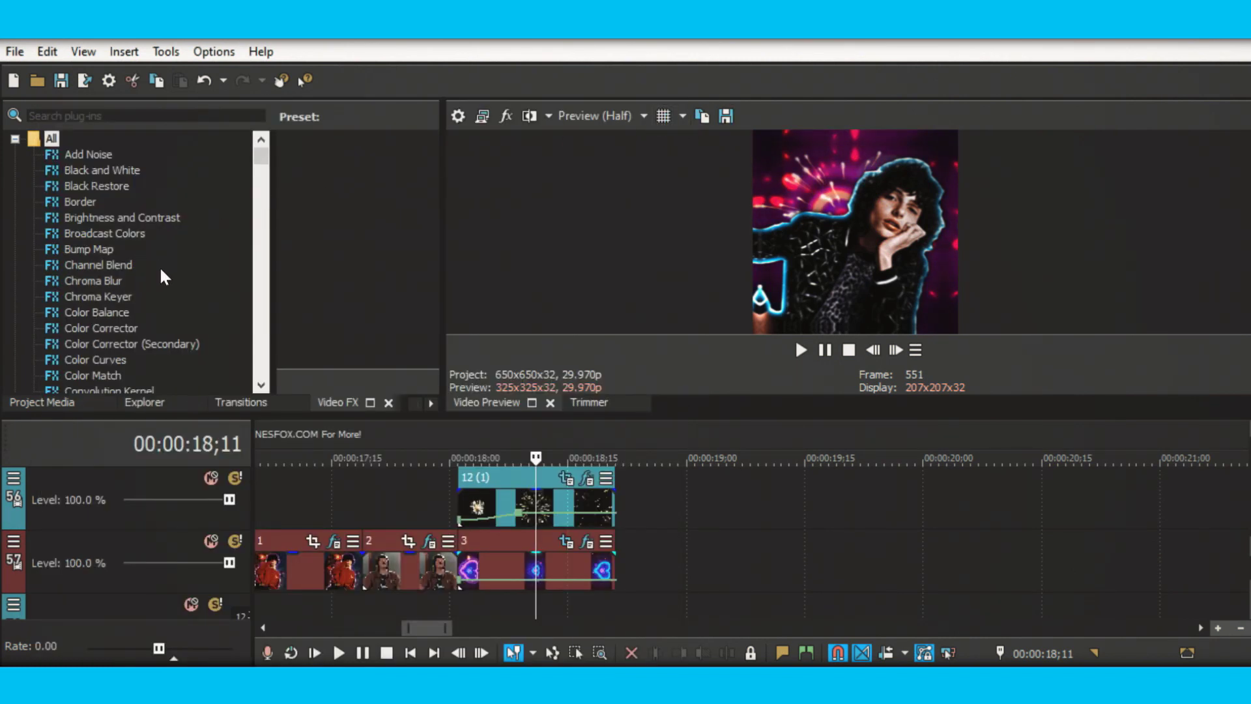
Apply the default Color Balance to event 12 (1) on track 56, with red 0.500, green -0.500 and reduced blue
click(112, 311)
drag(342, 172, 518, 511)
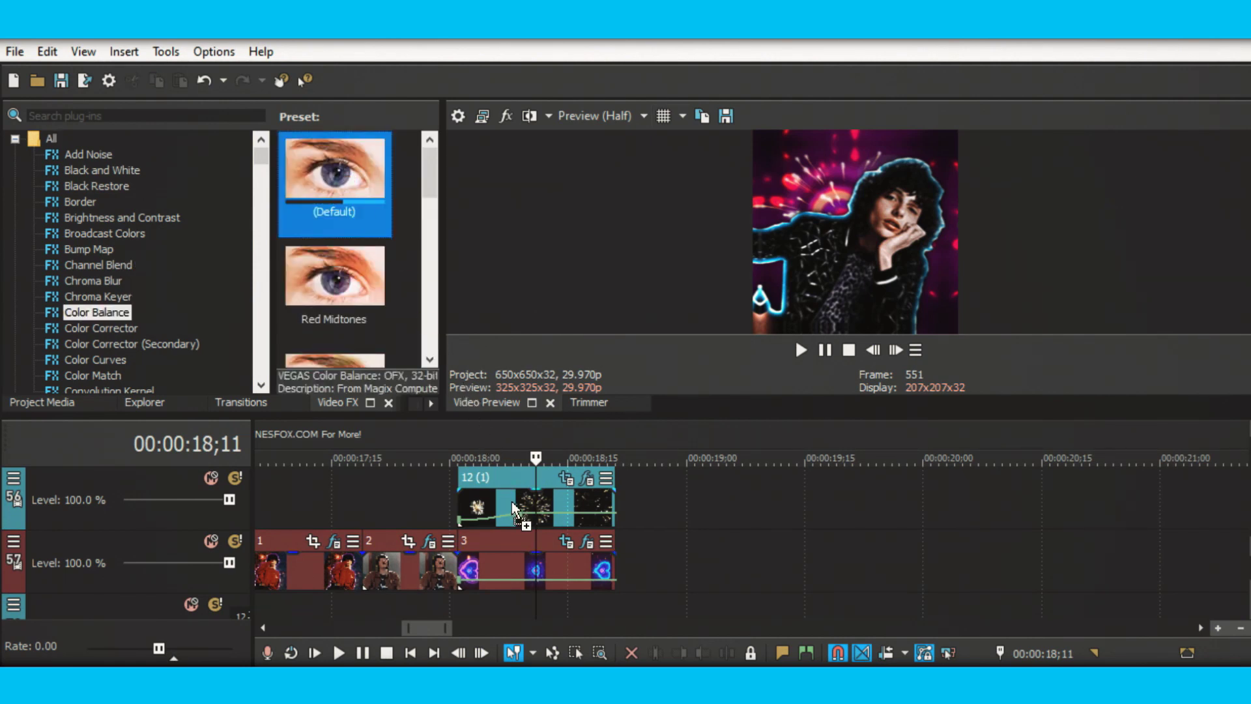
drag(179, 261, 251, 263)
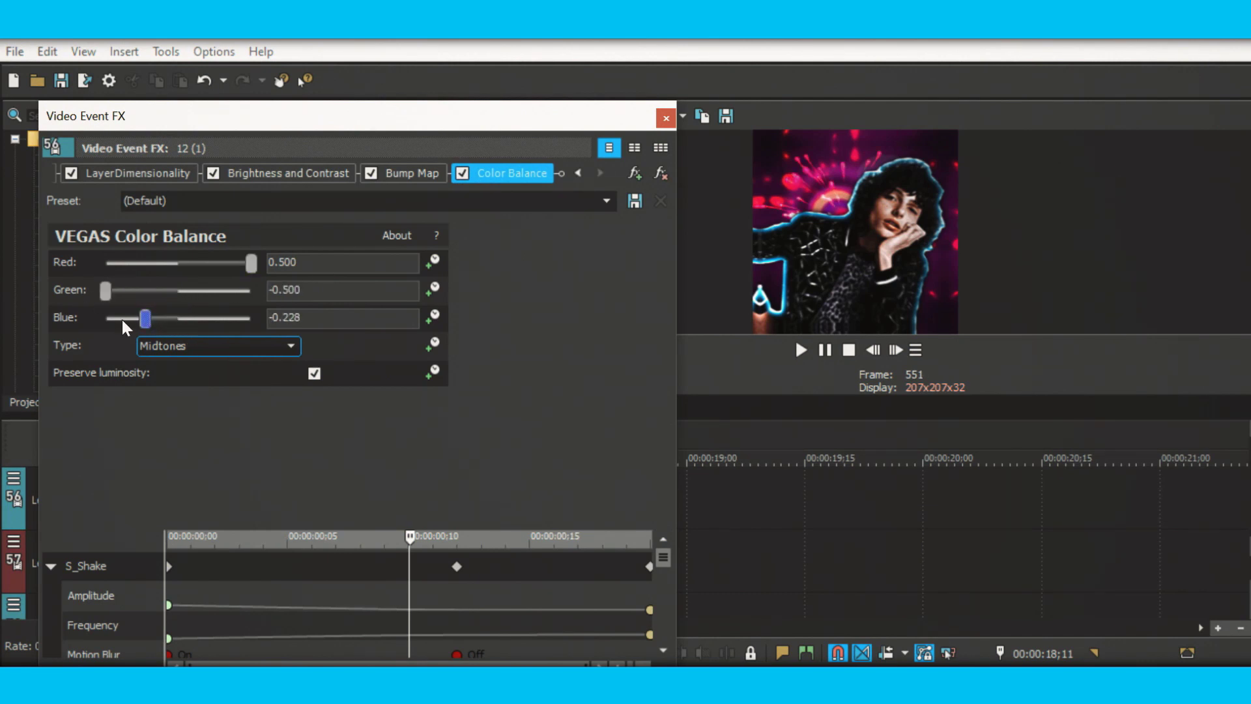
click(662, 117)
Step through the recoloured image 3 section and the following slides frame by frame to check the preview
click(457, 438)
click(896, 350)
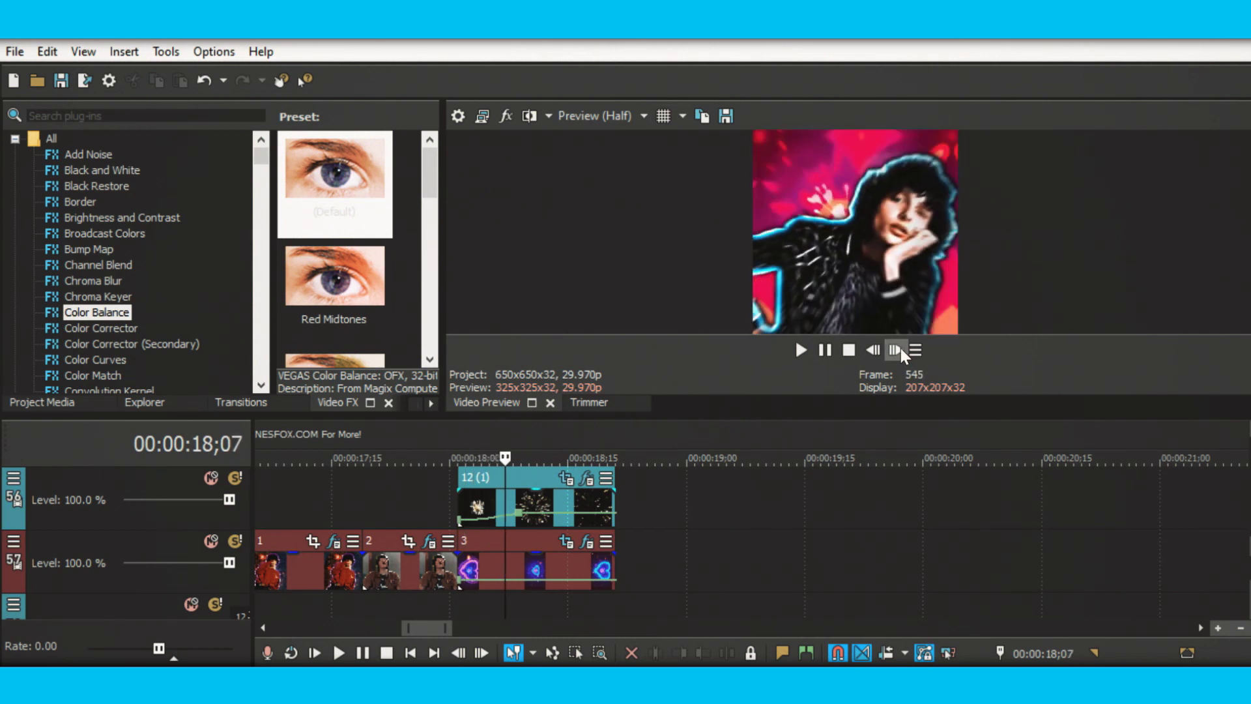
click(899, 350)
click(898, 349)
click(898, 349)
click(899, 349)
click(898, 349)
click(898, 349)
click(898, 350)
click(898, 349)
click(898, 349)
click(898, 350)
click(898, 349)
click(898, 350)
click(898, 349)
click(898, 349)
click(899, 349)
click(898, 349)
Compare event 7 on track 22 with its S_Grid effect disabled and enabled, keeping the effect enabled
scroll(603, 623, up, 10)
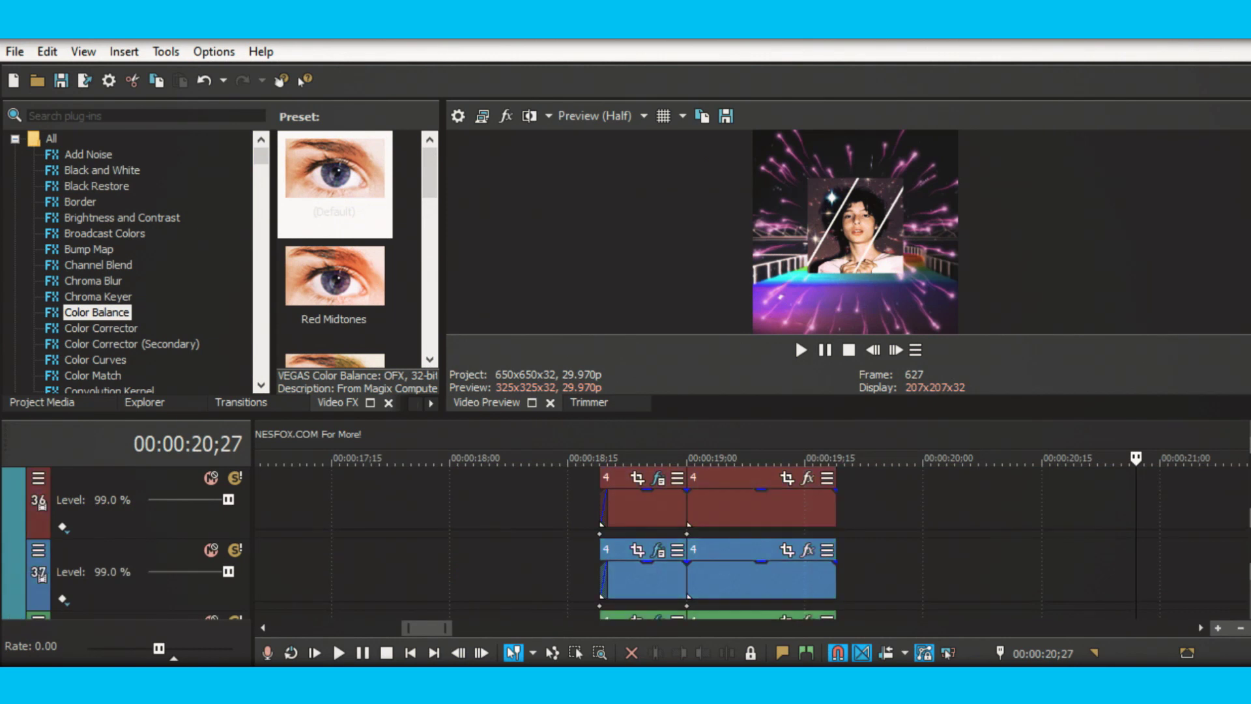
drag(438, 628, 455, 628)
click(207, 549)
click(207, 550)
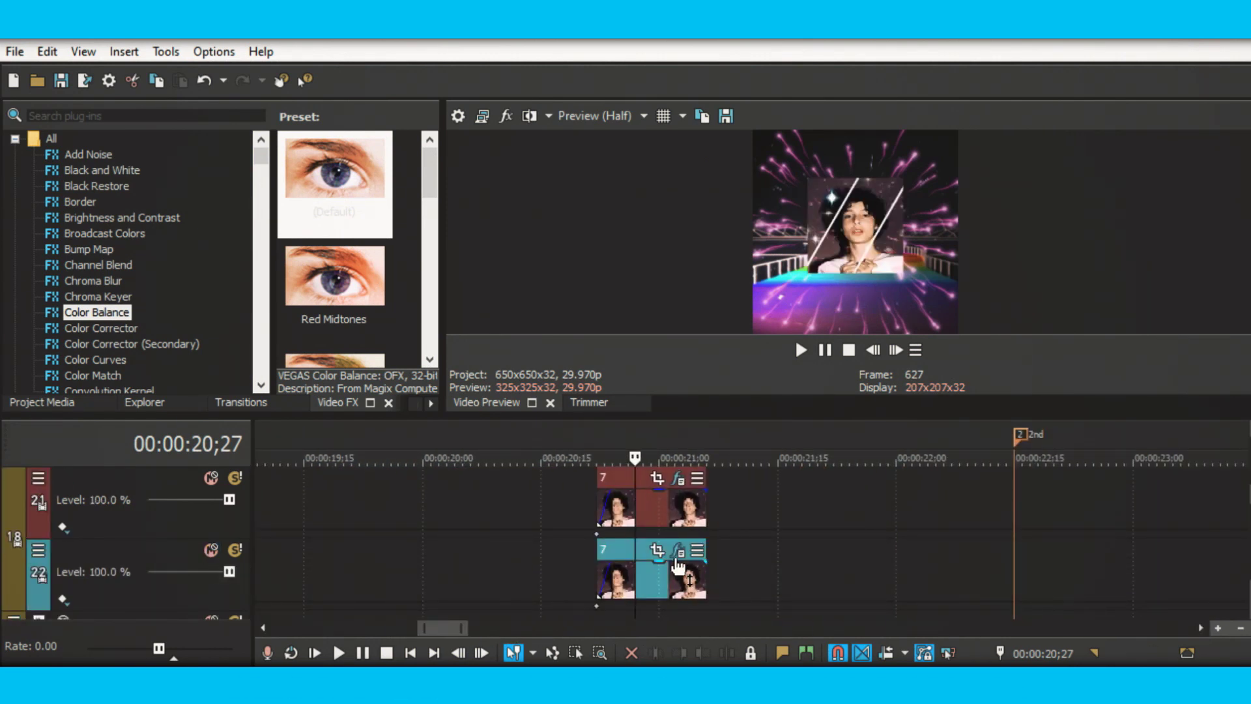
click(678, 551)
click(127, 173)
click(128, 173)
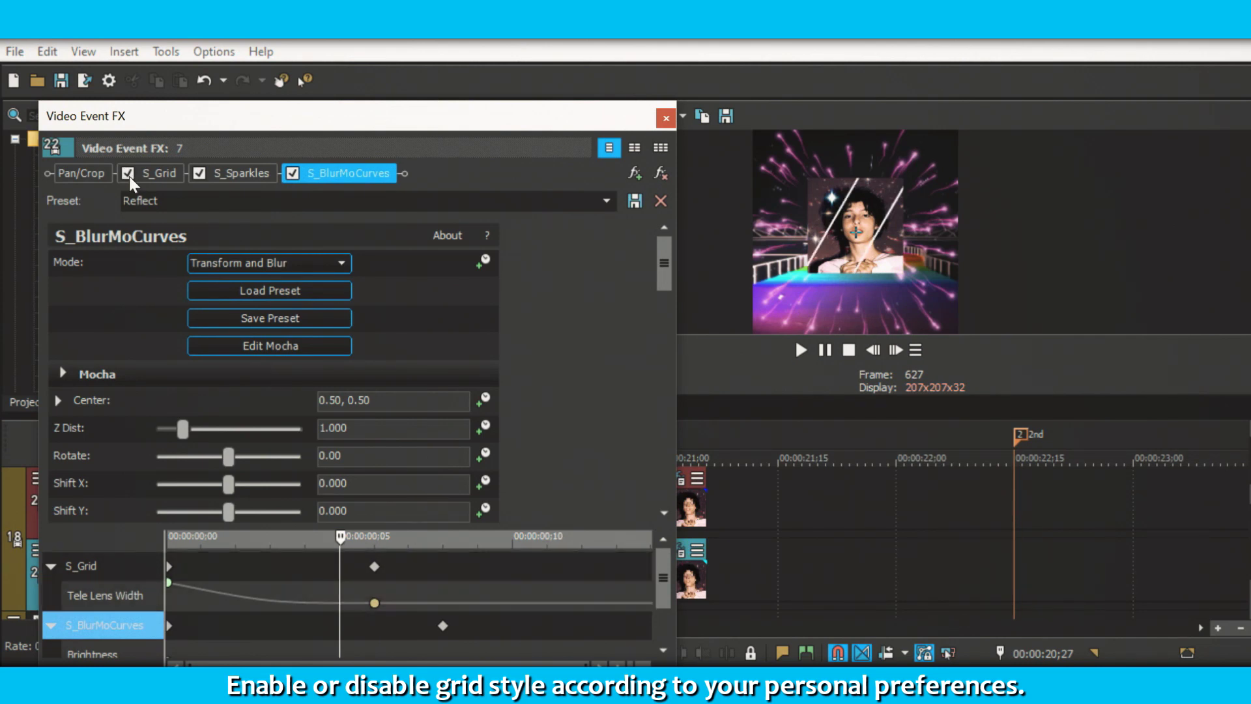
click(666, 118)
Step frame by frame through the rest of part 1 until past the 2nd marker, and examine the tracks ending there
click(896, 350)
click(897, 351)
click(897, 351)
click(897, 350)
click(897, 351)
click(897, 350)
click(897, 351)
click(897, 350)
click(897, 351)
click(897, 351)
click(898, 347)
click(899, 347)
click(898, 347)
scroll(753, 541, down, 10)
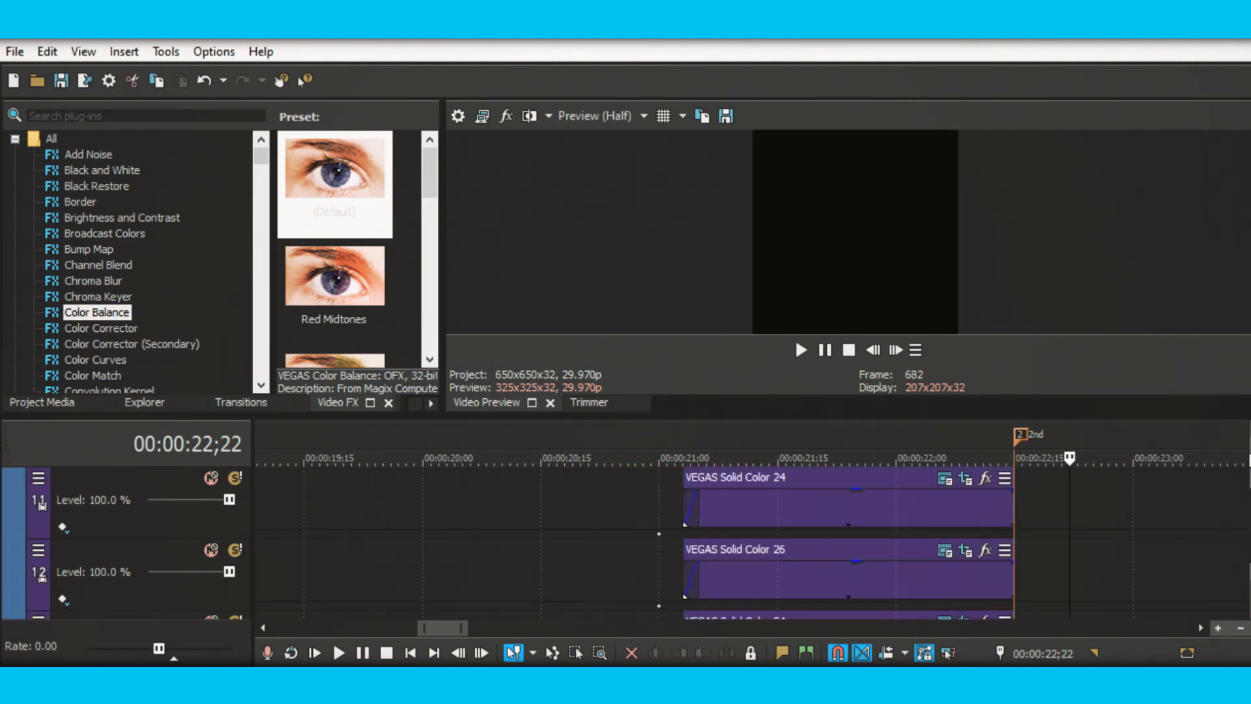
scroll(750, 541, up, 15)
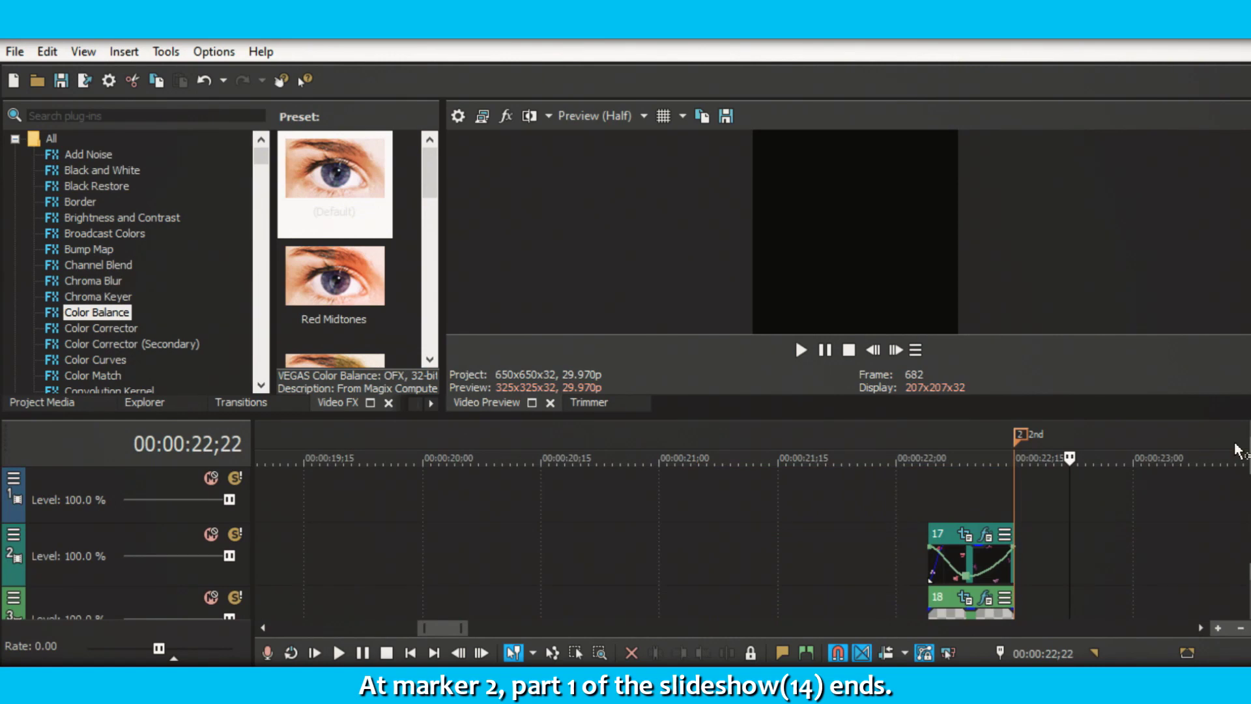
Return to the start of the timeline, then save and close the project
drag(423, 628, 274, 628)
click(258, 438)
click(15, 51)
click(38, 139)
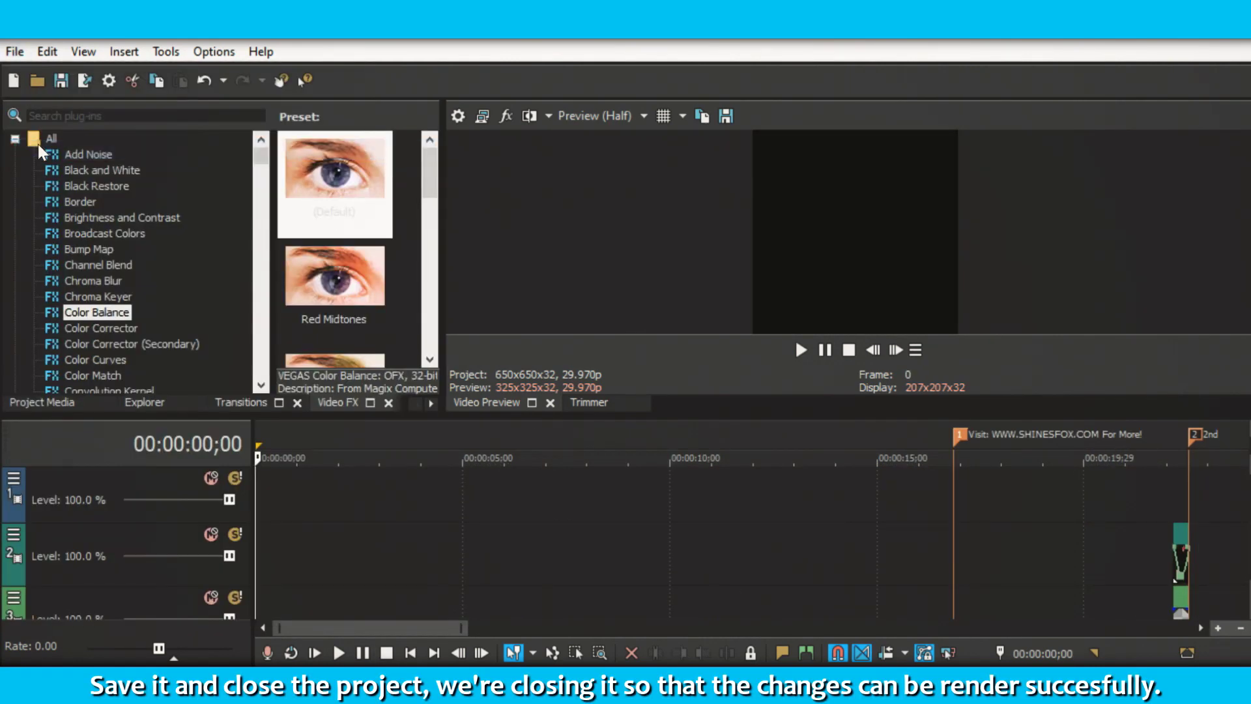
click(1237, 40)
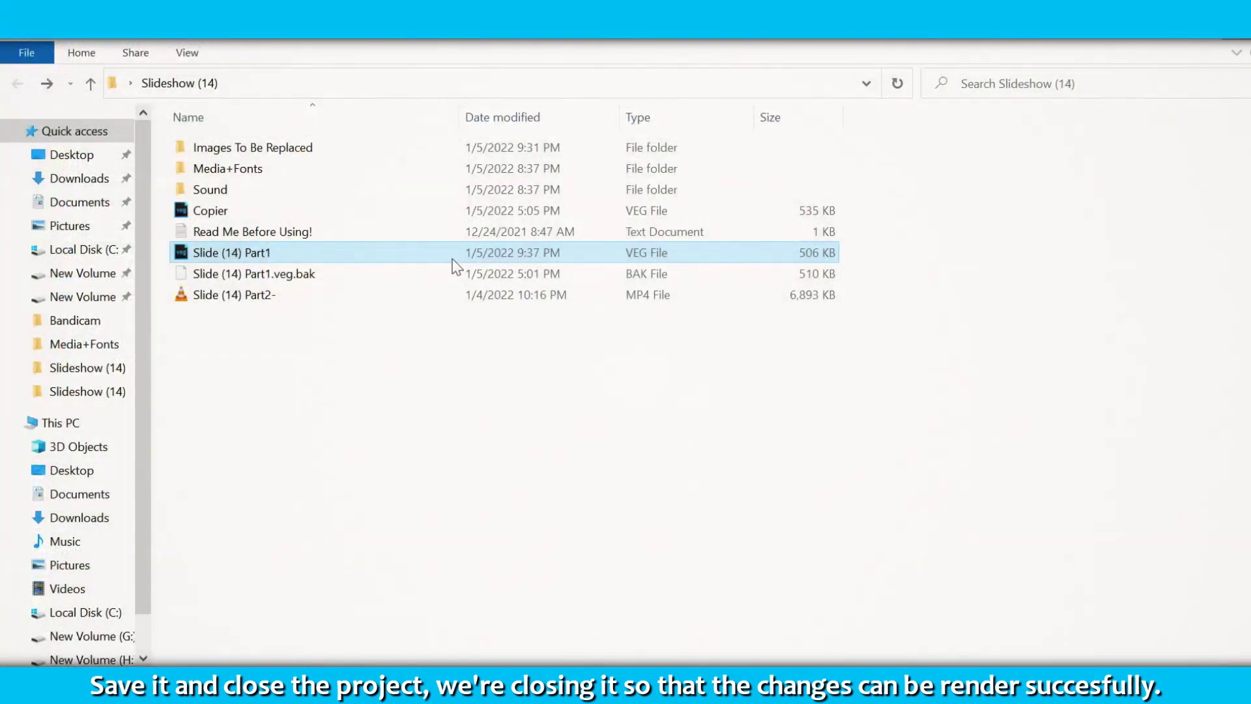
Reopen the Slide (14) Part1 project and bring up its render settings with the MAGIX AVC/AAC MP4 650*650 template
double_click(245, 256)
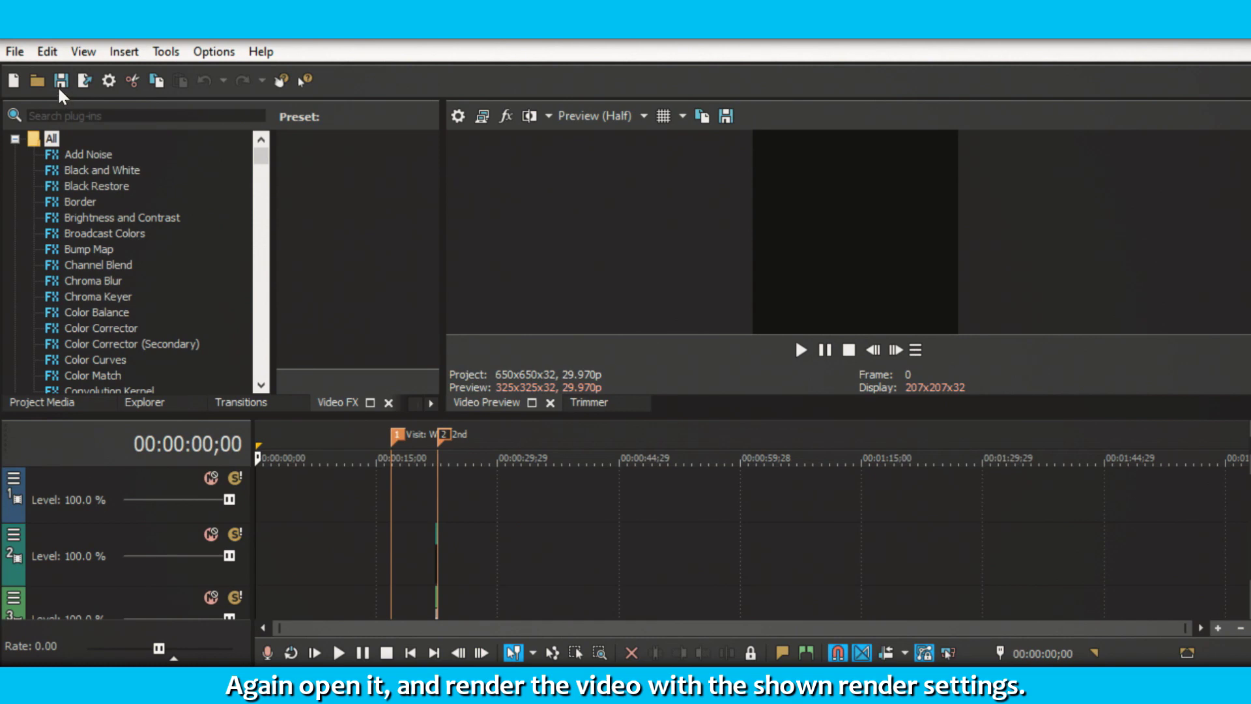
click(84, 80)
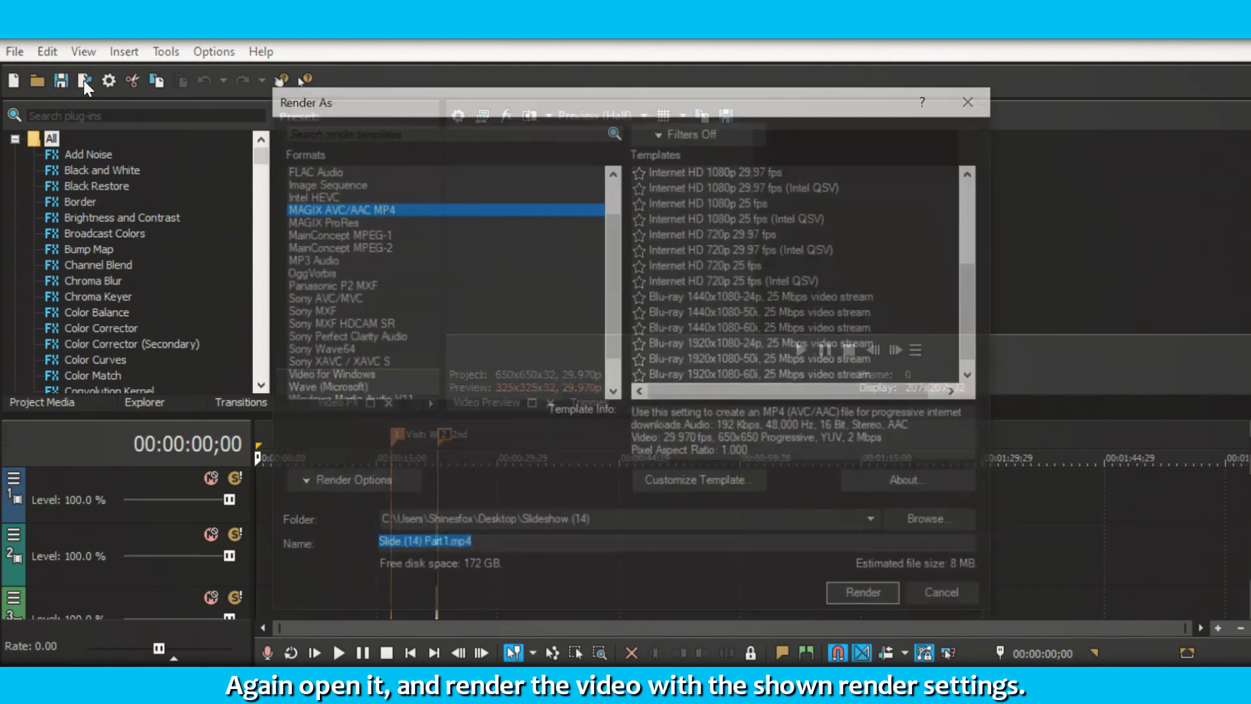
drag(976, 277, 976, 293)
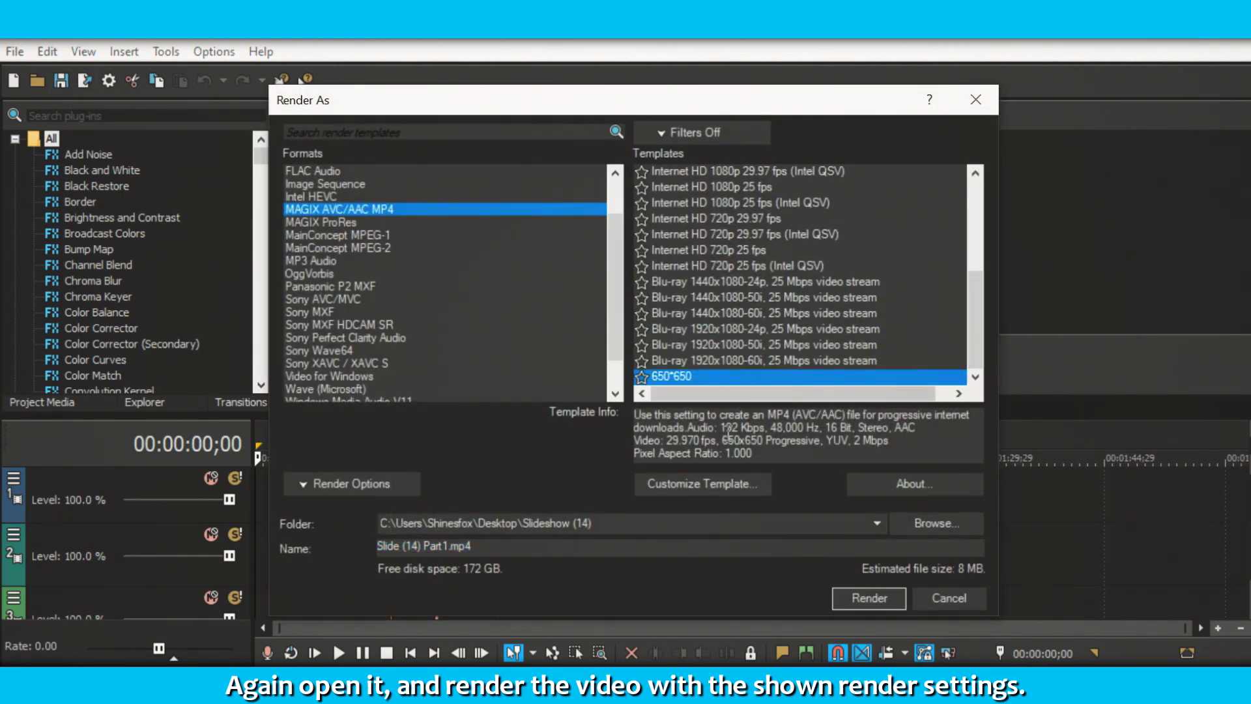
Review the 650*650 template's frame size, frame rate, pixel aspect ratio and bit rate settings
click(710, 485)
click(632, 247)
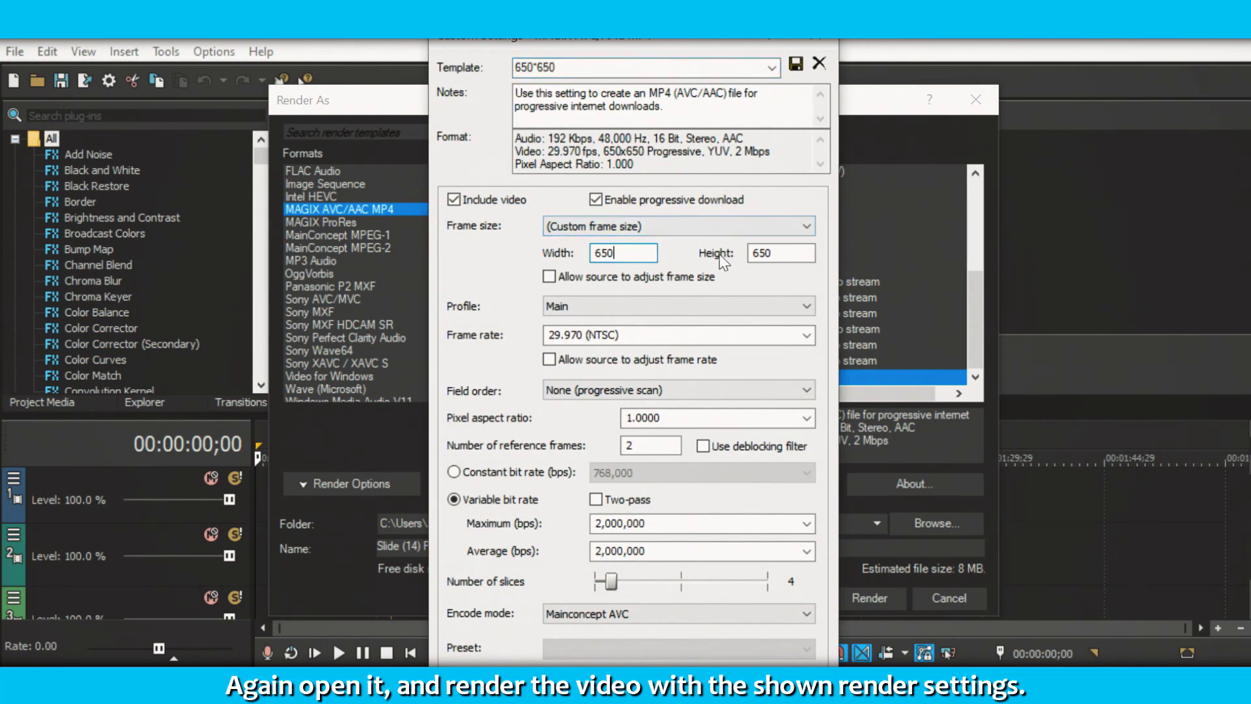
key(Tab)
key(Tab)
key(Tab)
key(Tab)
key(Tab)
key(Tab)
key(Tab)
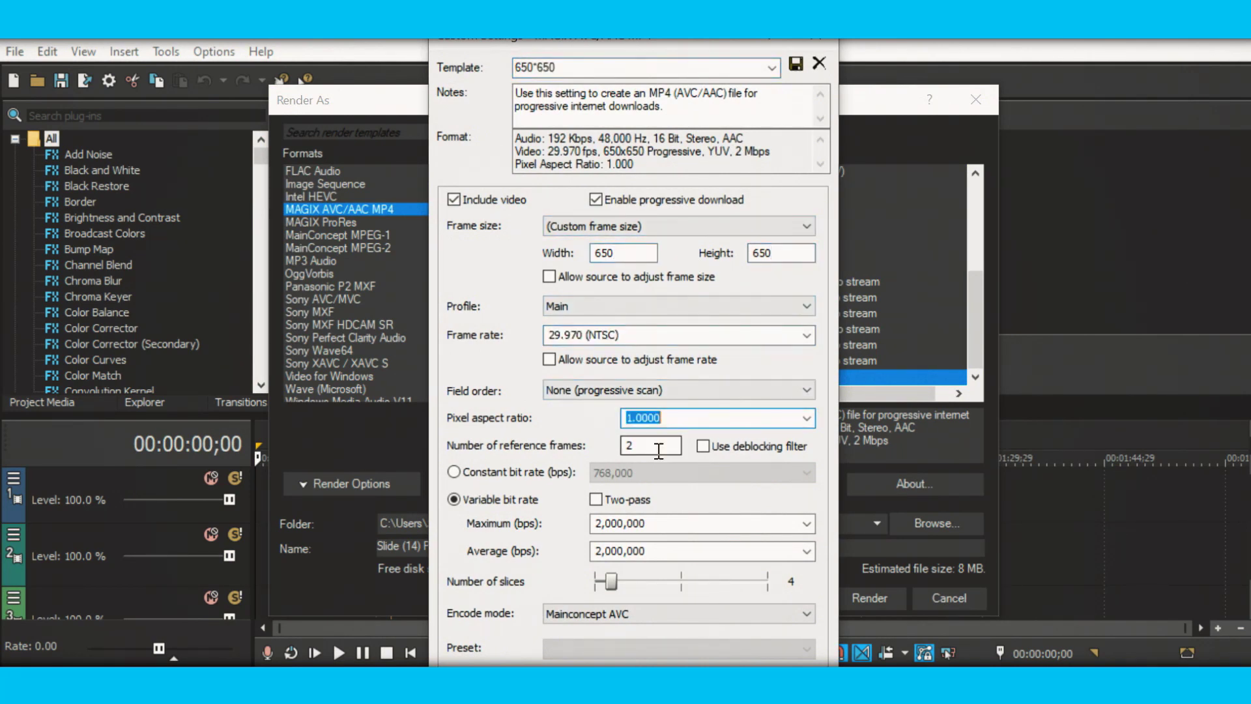
click(665, 521)
click(659, 549)
key(Return)
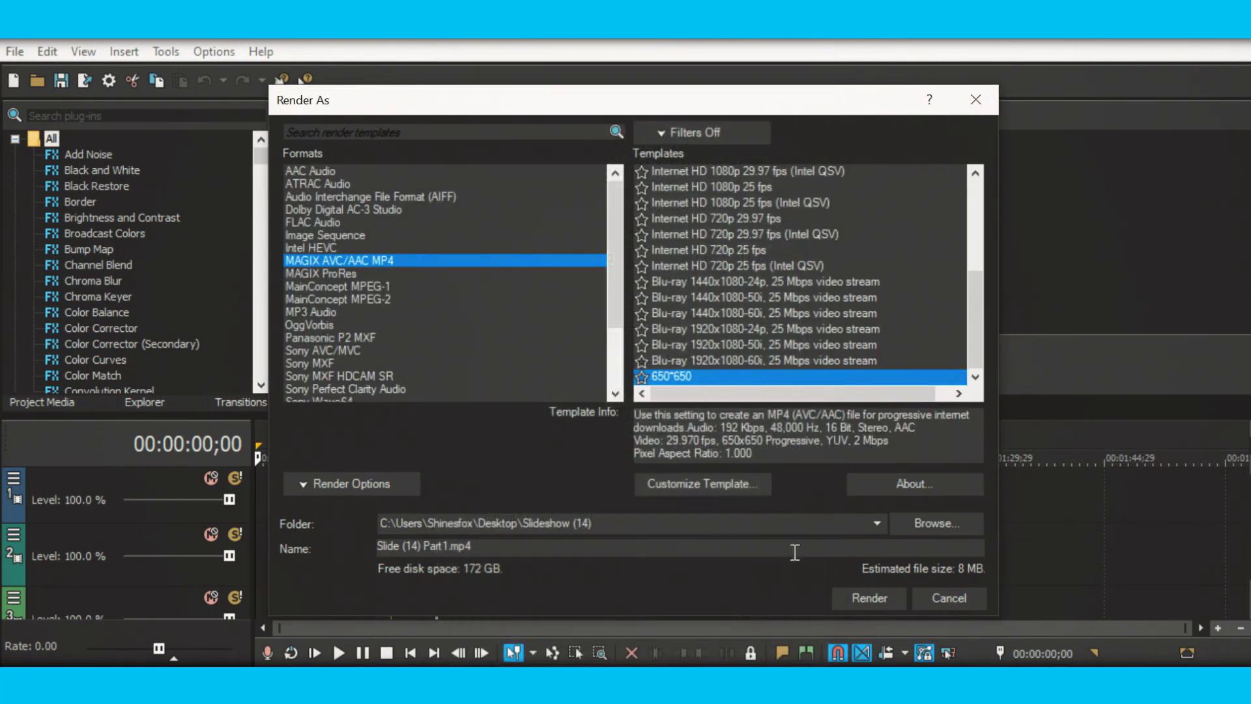
Render the project over the existing Slide (14) Part1 video in the Media+Fonts folder of Slideshow (14) on the Desktop
click(936, 524)
click(368, 287)
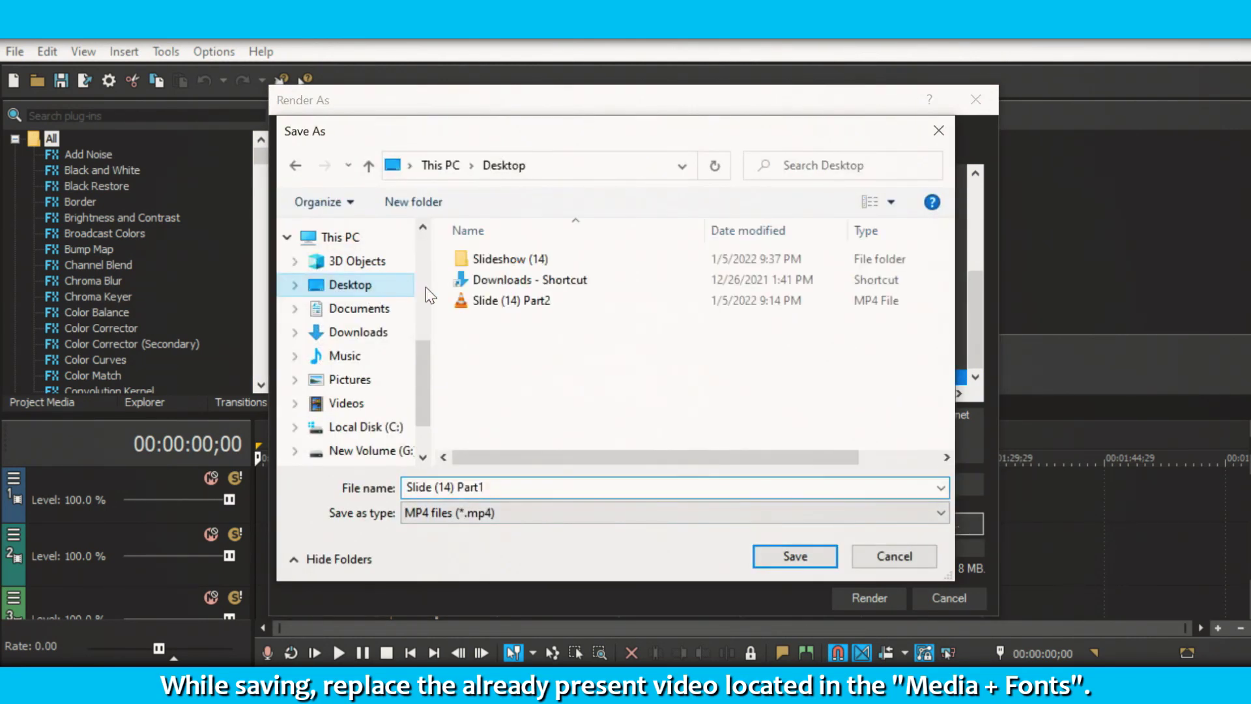
double_click(511, 260)
double_click(512, 279)
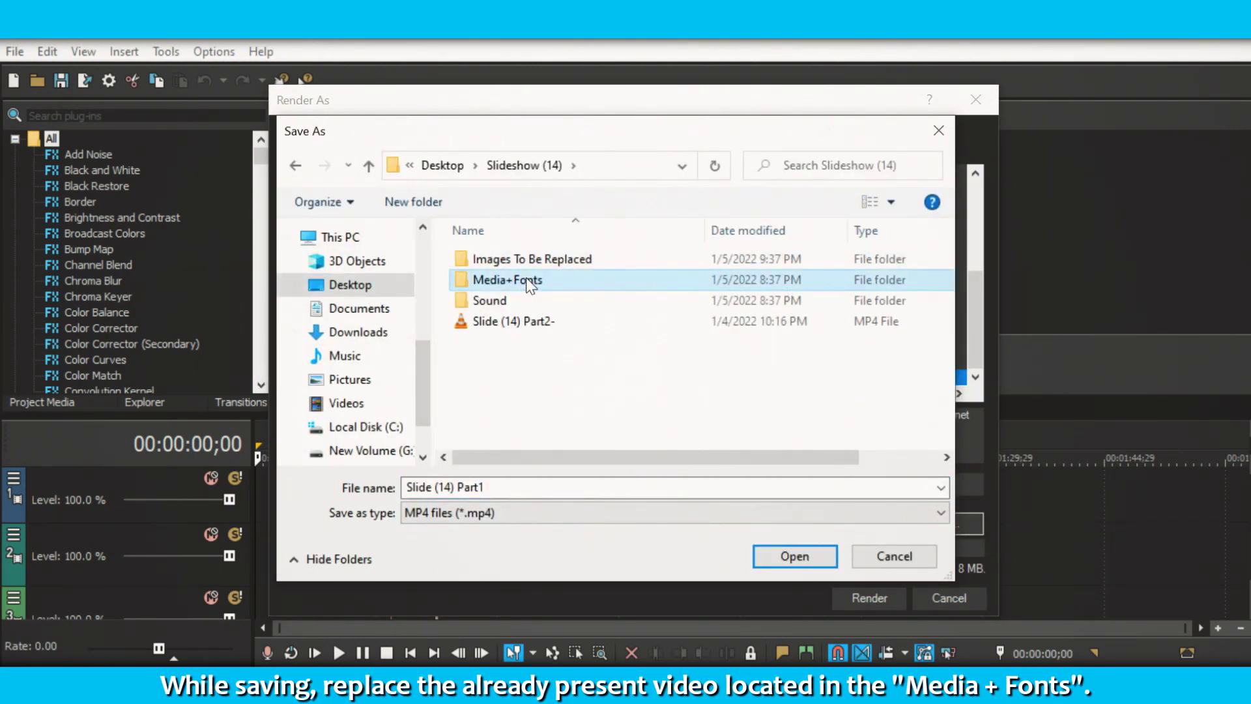
drag(957, 250, 954, 421)
click(619, 417)
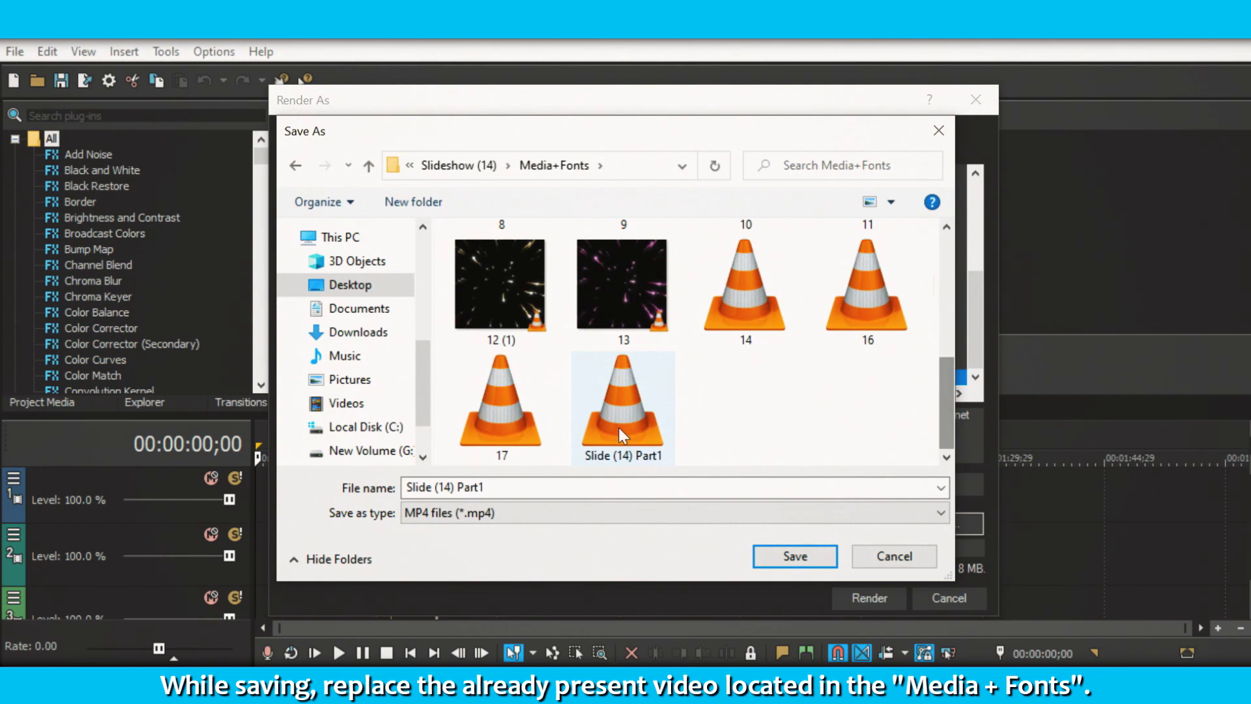
click(785, 558)
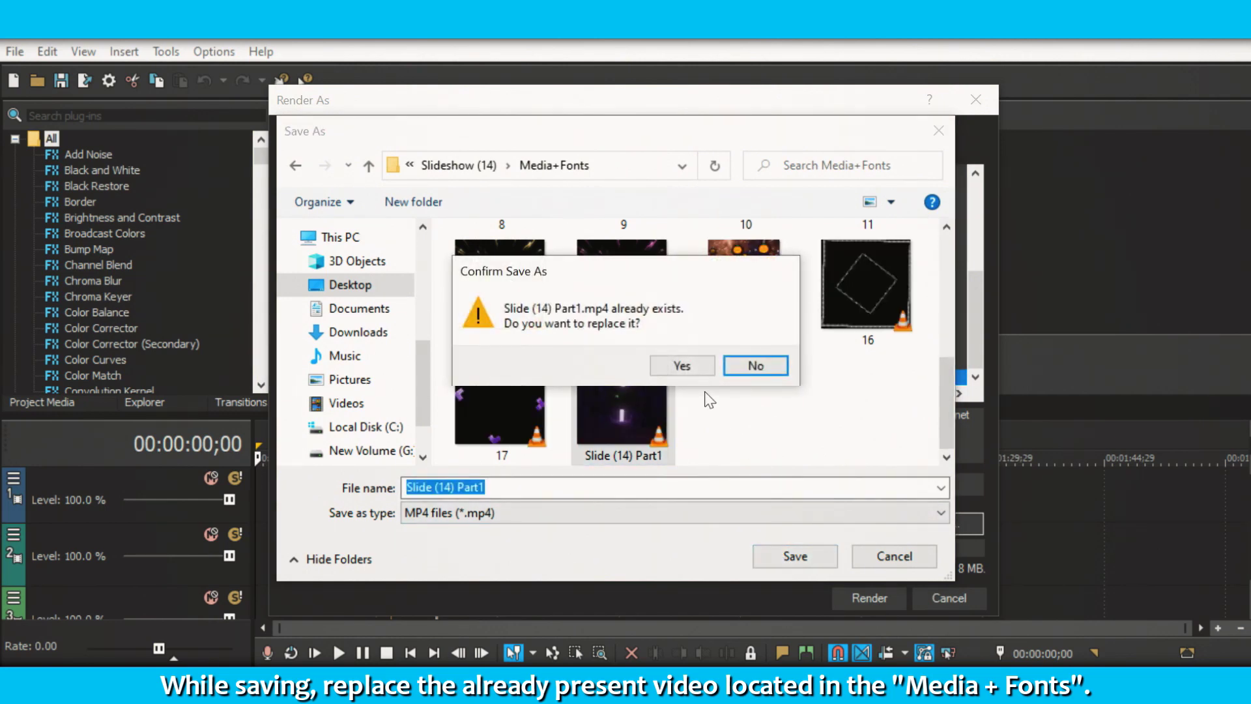
click(682, 360)
click(860, 596)
click(984, 603)
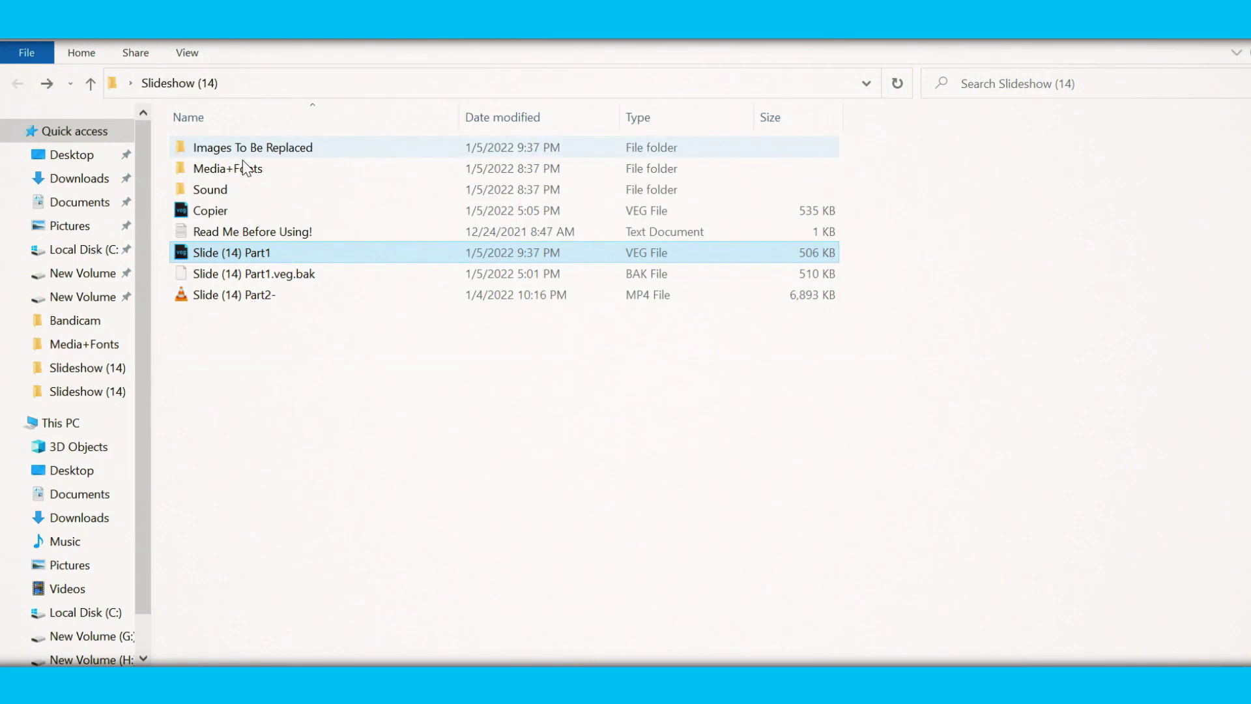
Open the Copier project and relink the missing 1.jpg to image 1 in Images To Be Replaced of Slideshow (14) on the Desktop
right_click(219, 210)
click(258, 215)
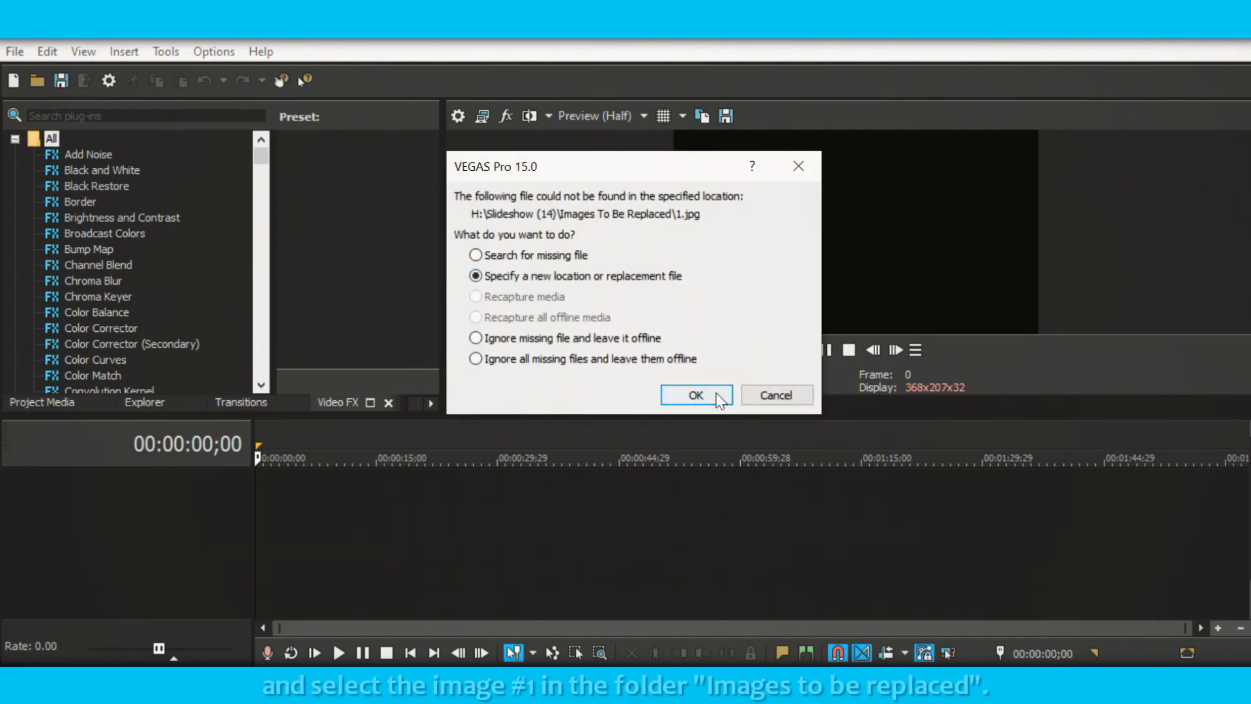
click(696, 395)
click(527, 249)
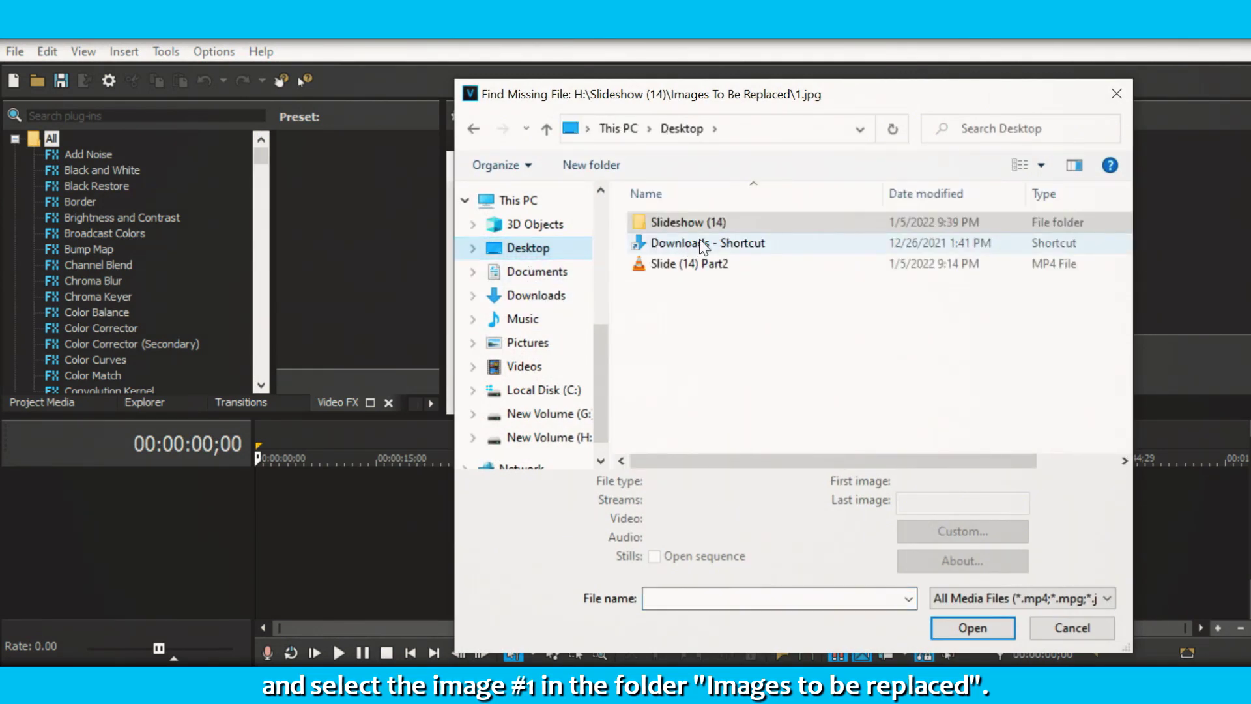
double_click(707, 222)
double_click(708, 222)
click(678, 236)
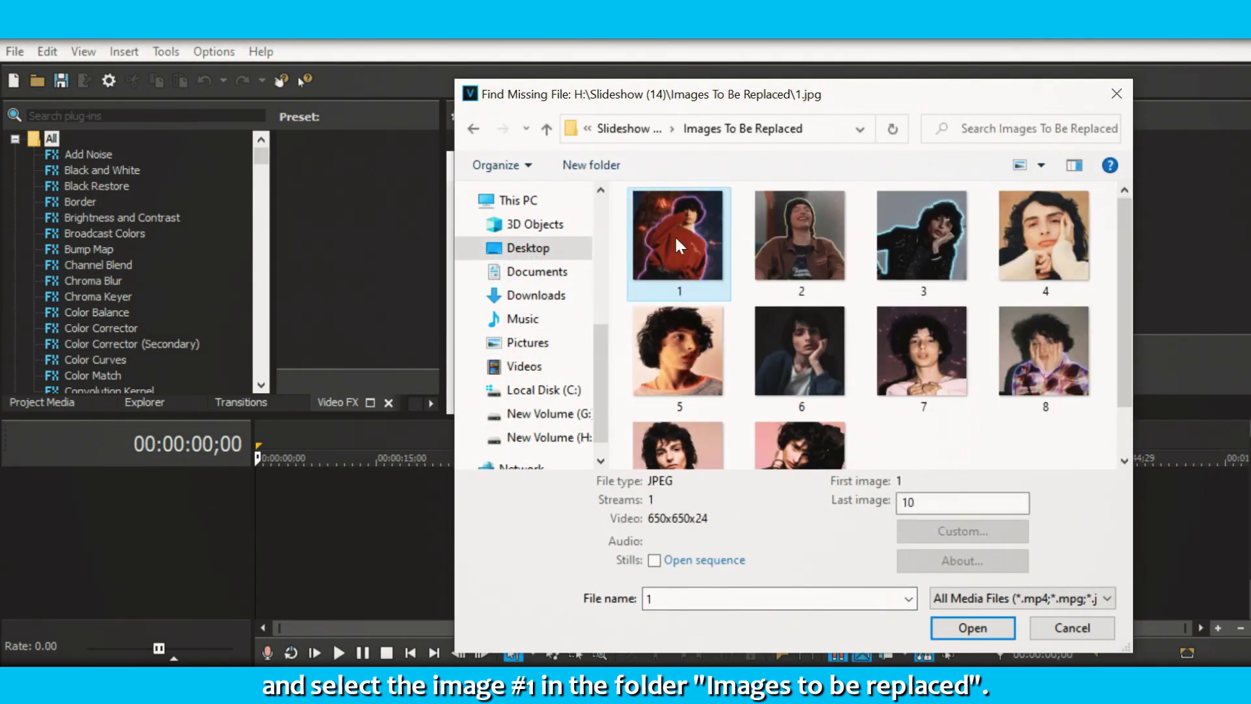
click(977, 629)
click(608, 315)
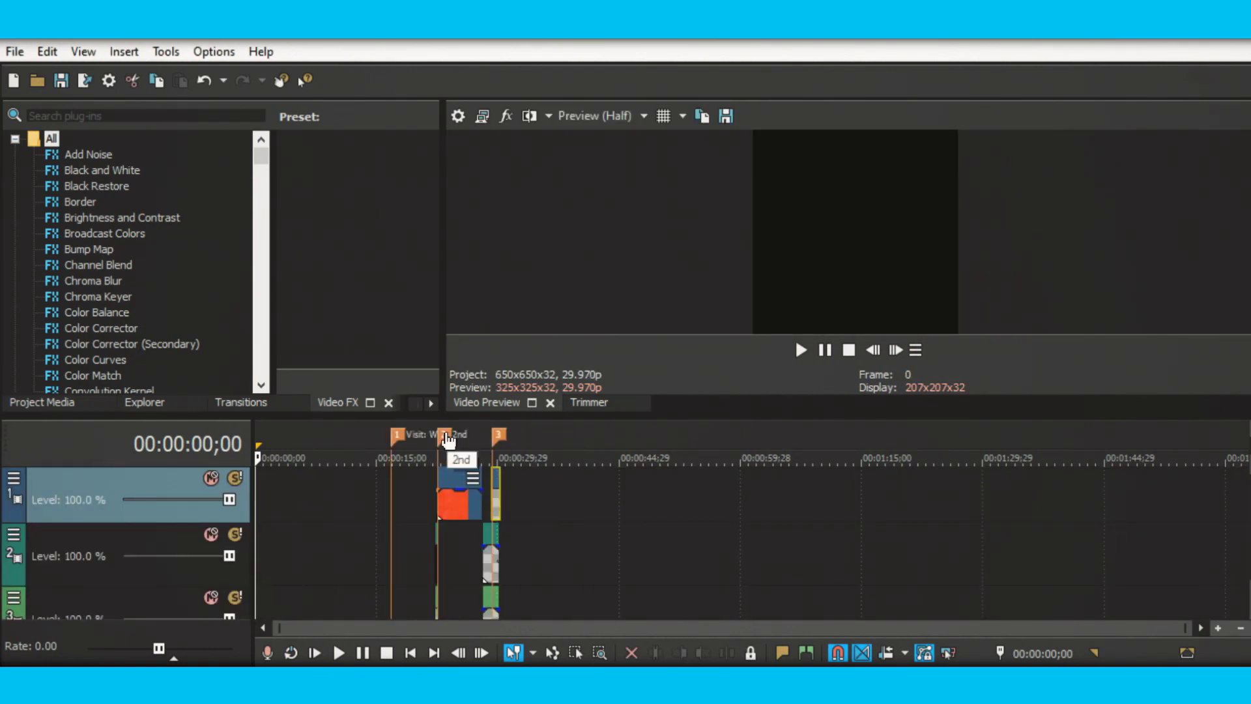
Copy the Slide (14) Part1, Line, (Legacy) Text 5 and (Legacy) Text 3 events near marker 3 together
click(448, 438)
mouse_move(1182, 628)
mouse_down()
mouse_move(352, 628)
mouse_move(486, 650)
mouse_up()
scroll(487, 652, right, 6)
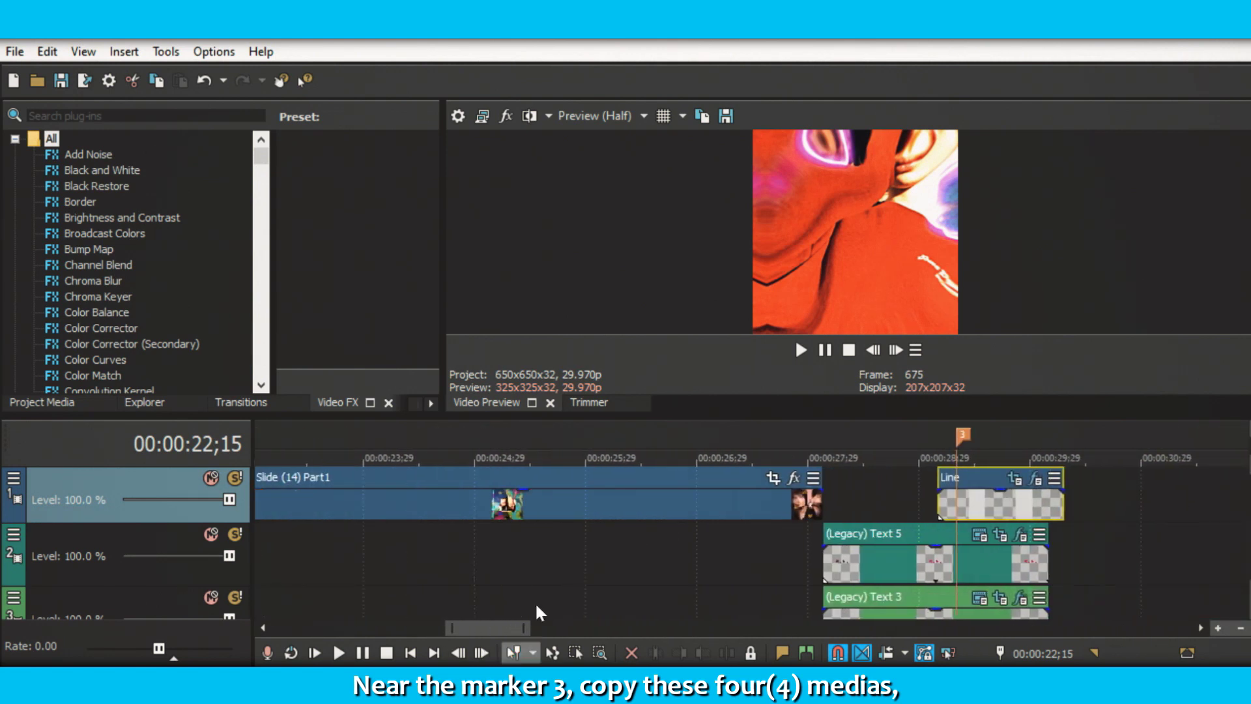
click(553, 485)
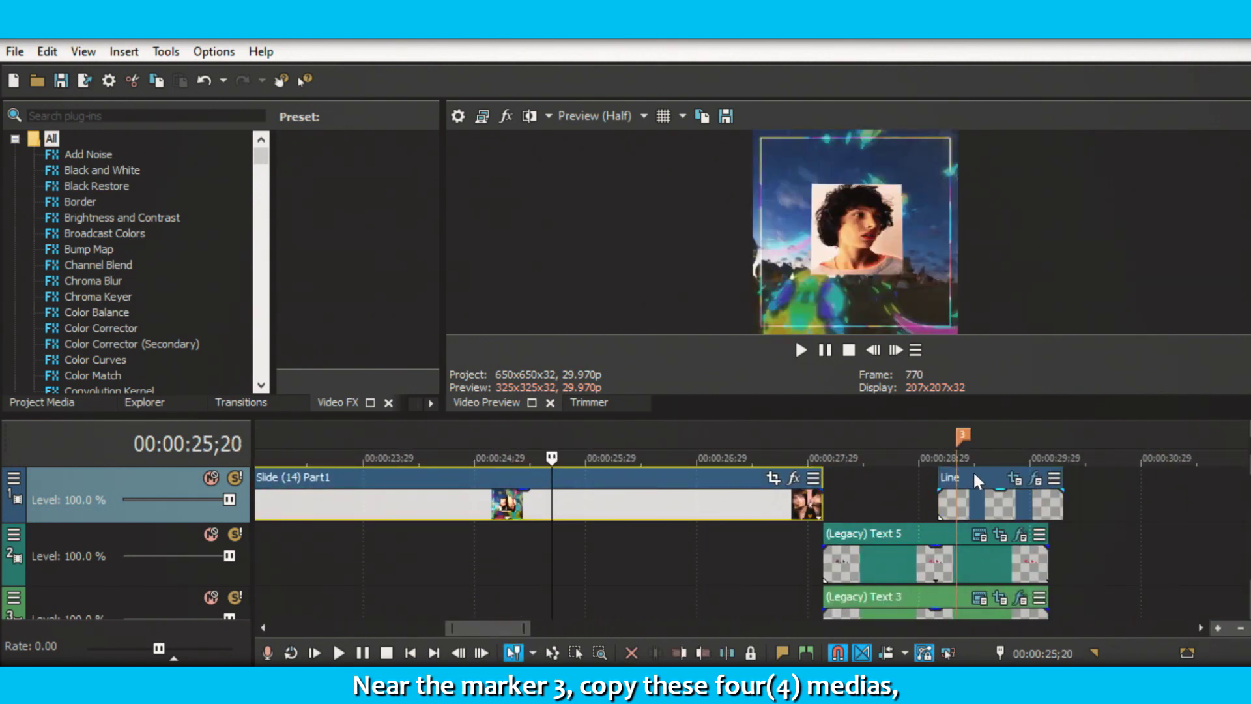
click(918, 597)
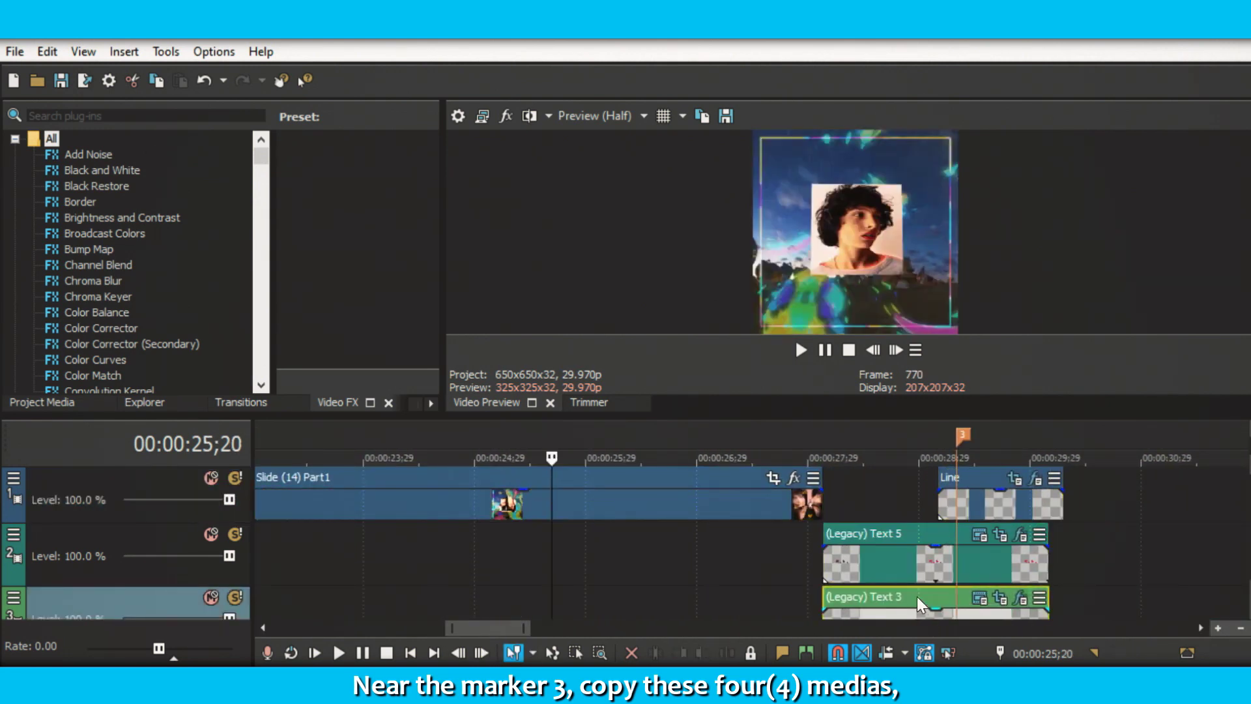
ctrl+click(915, 536)
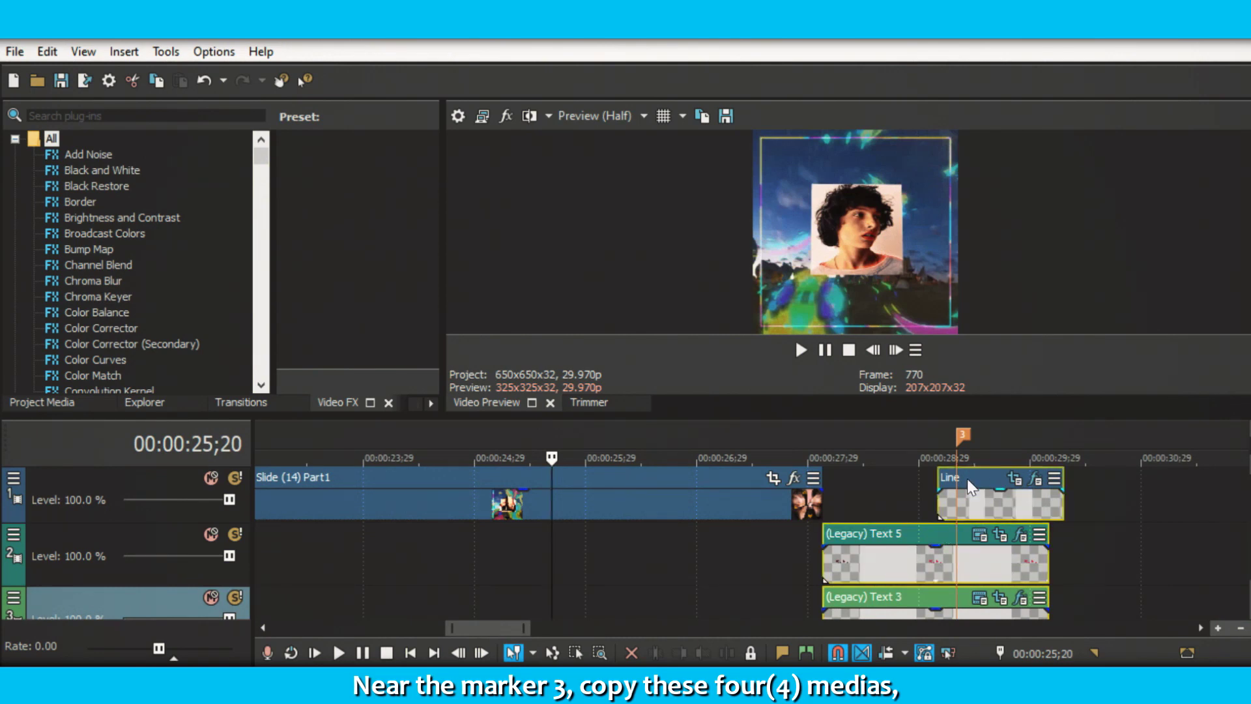
ctrl+click(699, 476)
right_click(698, 476)
click(742, 260)
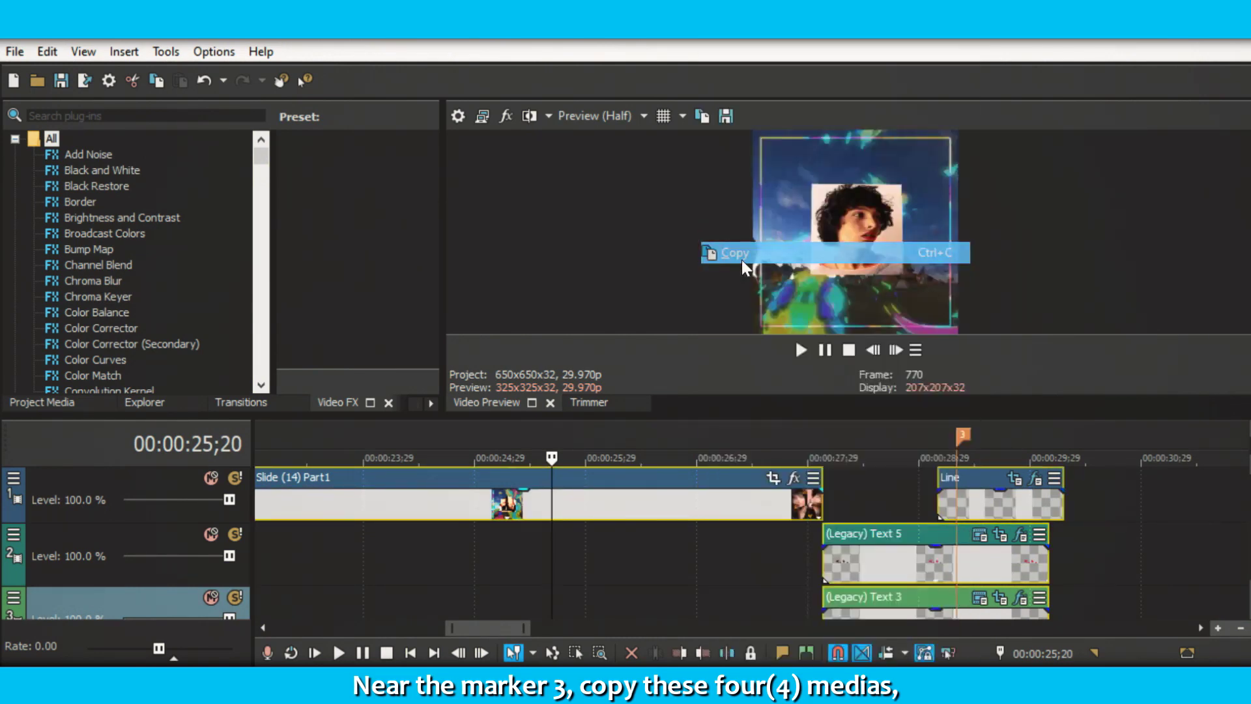
Switch to the Slide (14) Part1 project and paste the copied events on the top track at 00:00:22;13
mouse_move(467, 684)
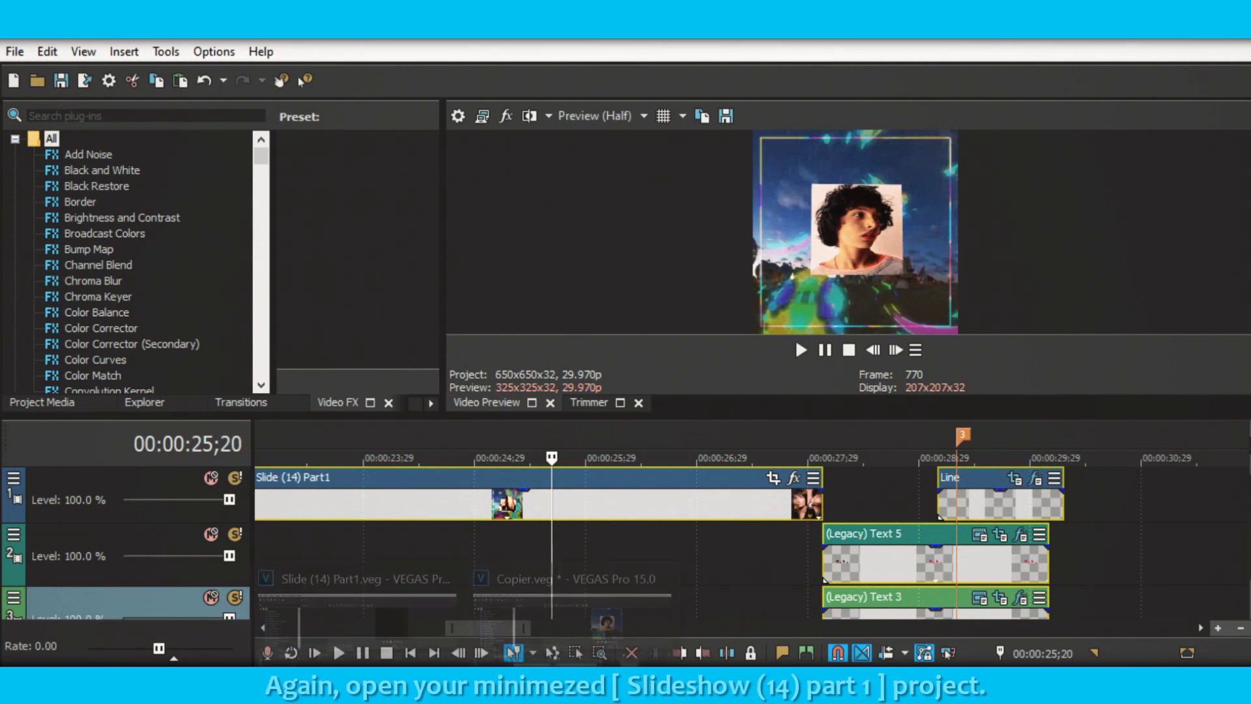
click(365, 597)
click(446, 441)
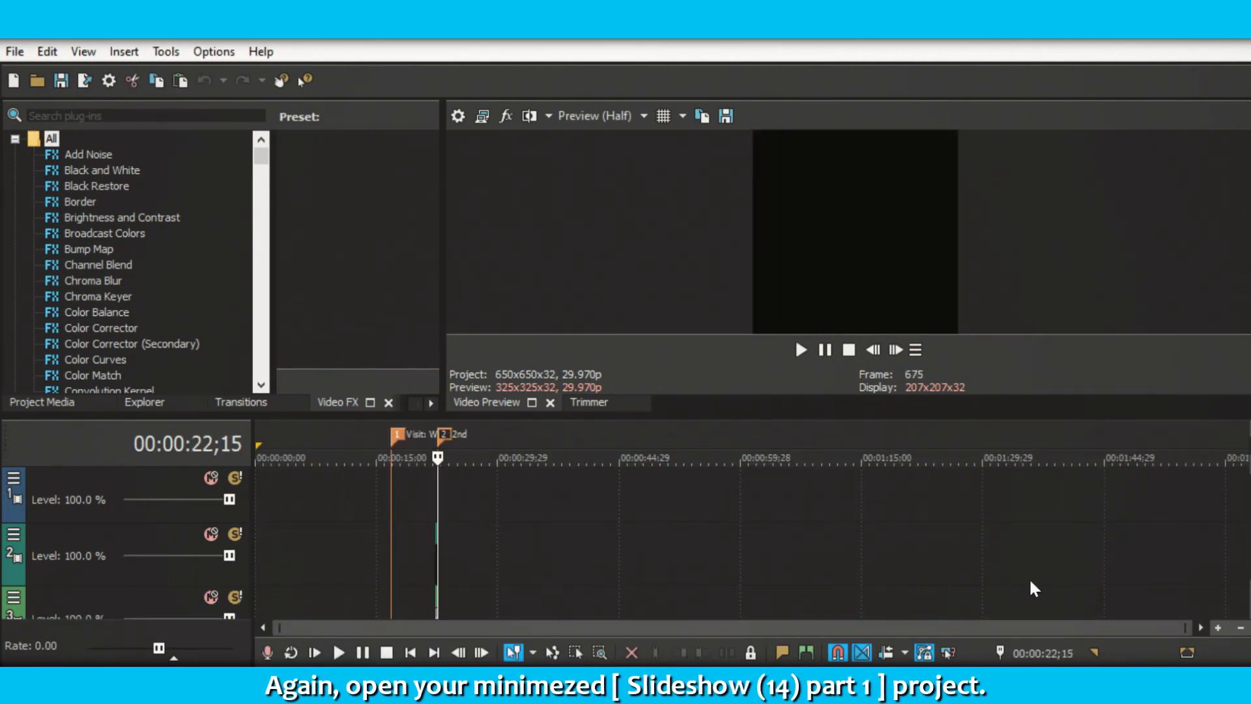
mouse_move(1183, 628)
mouse_down()
mouse_move(393, 635)
mouse_move(478, 631)
mouse_up()
click(873, 350)
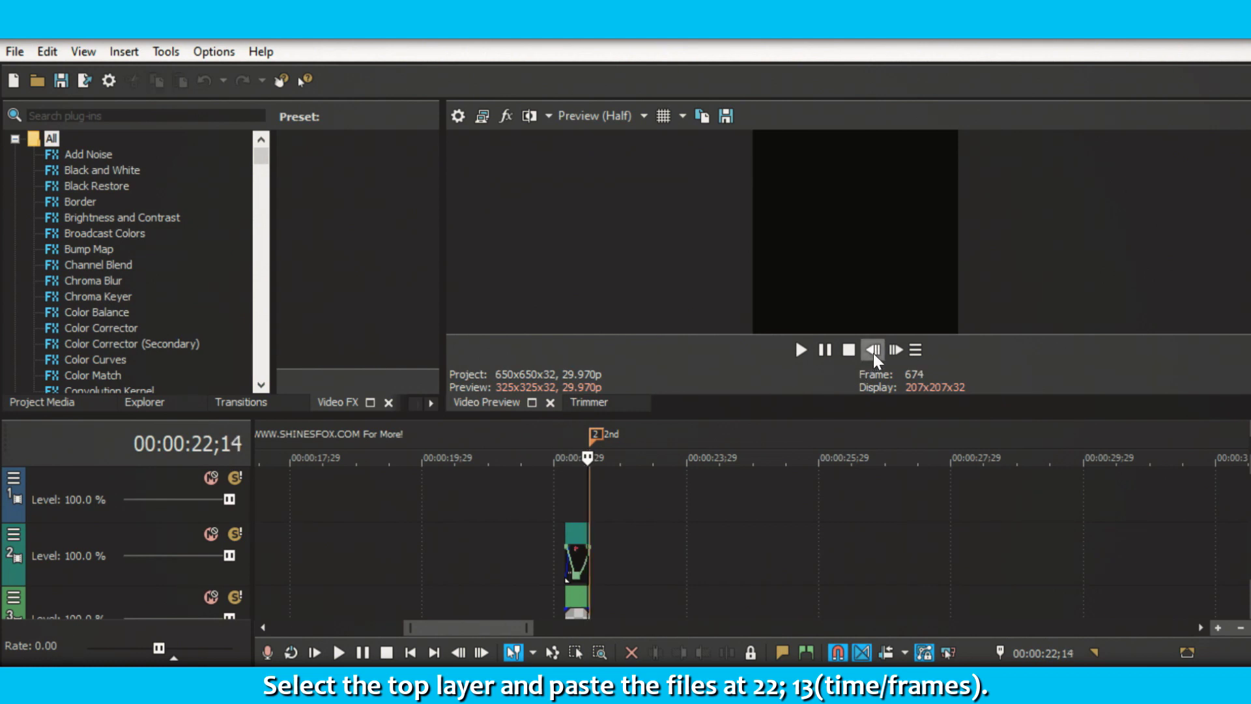
click(873, 350)
click(189, 499)
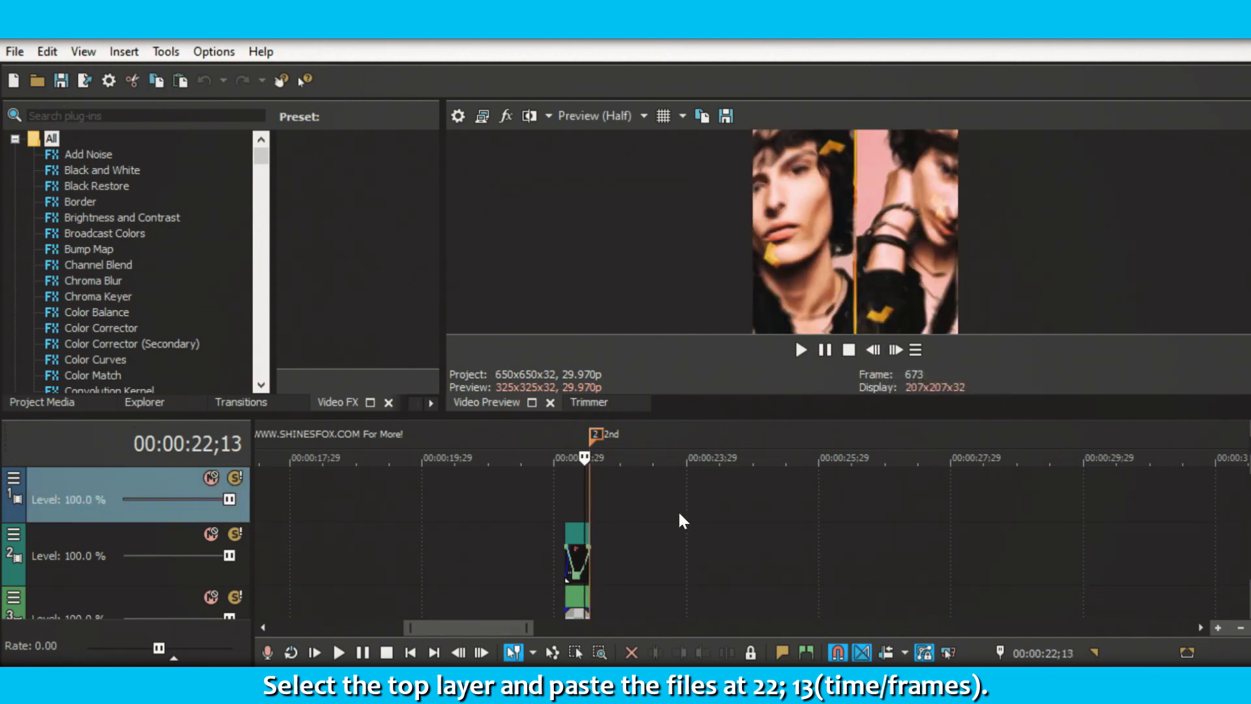
key(ctrl+v)
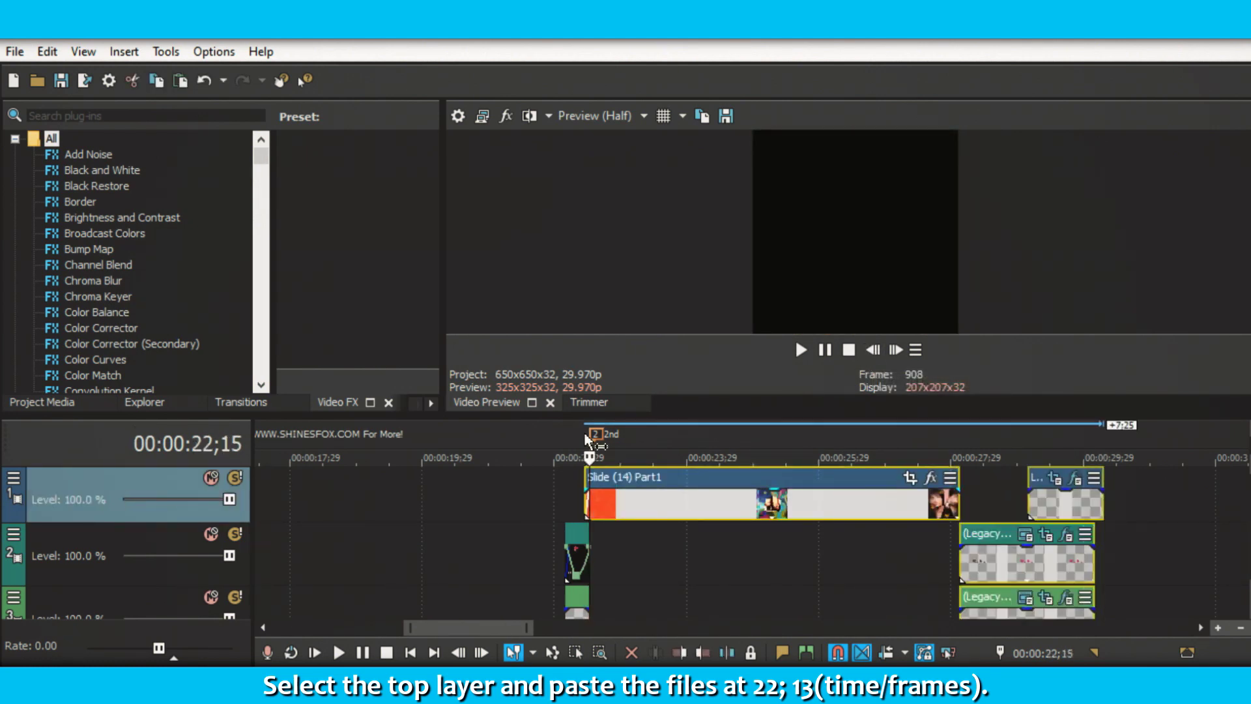
Change the text of the outro's (Legacy) Text 5 event to "N.P." at its second keyframe
click(589, 442)
click(896, 350)
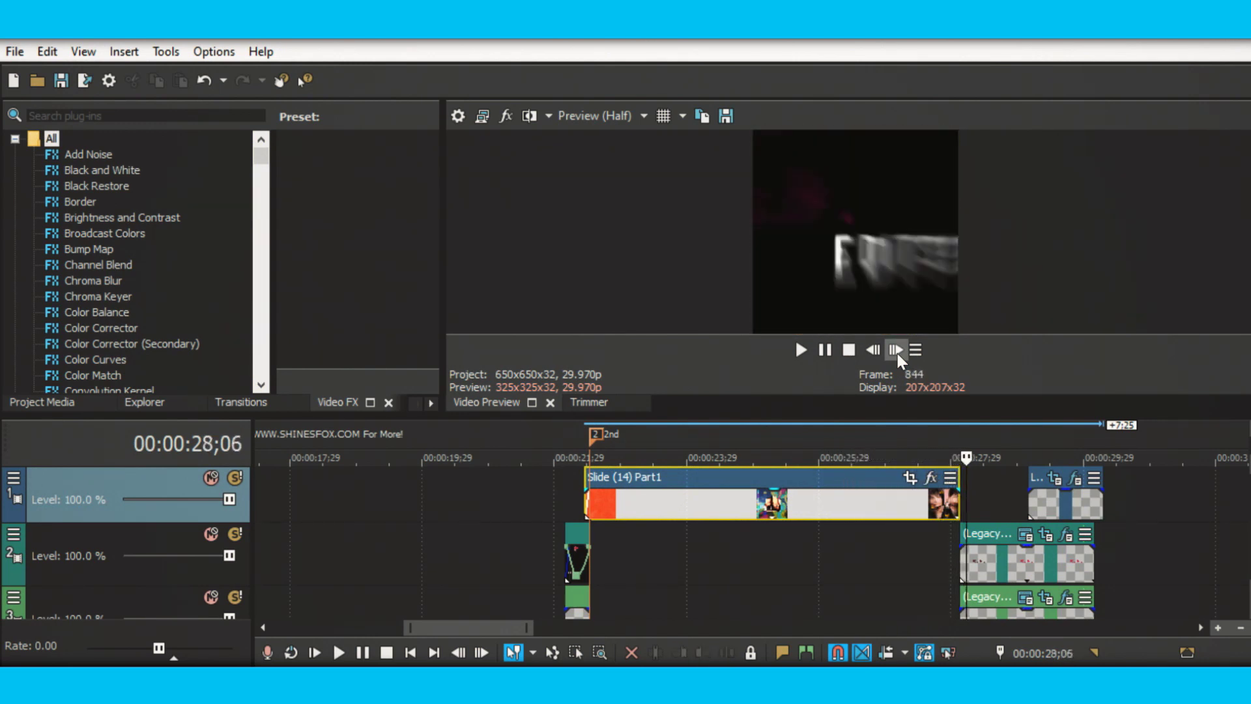
click(1025, 534)
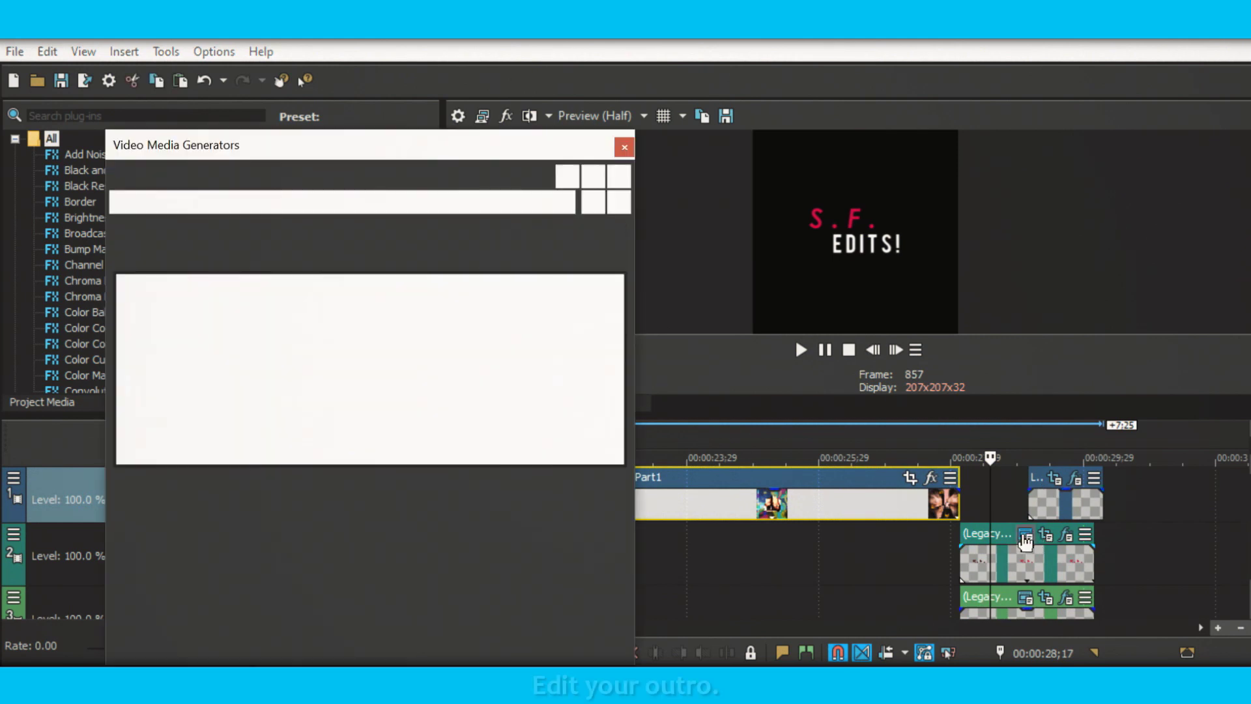
key(BackSpace)
text(N)
key(BackSpace)
text(P)
key(Left)
key(Left)
key(BackSpace)
text(N)
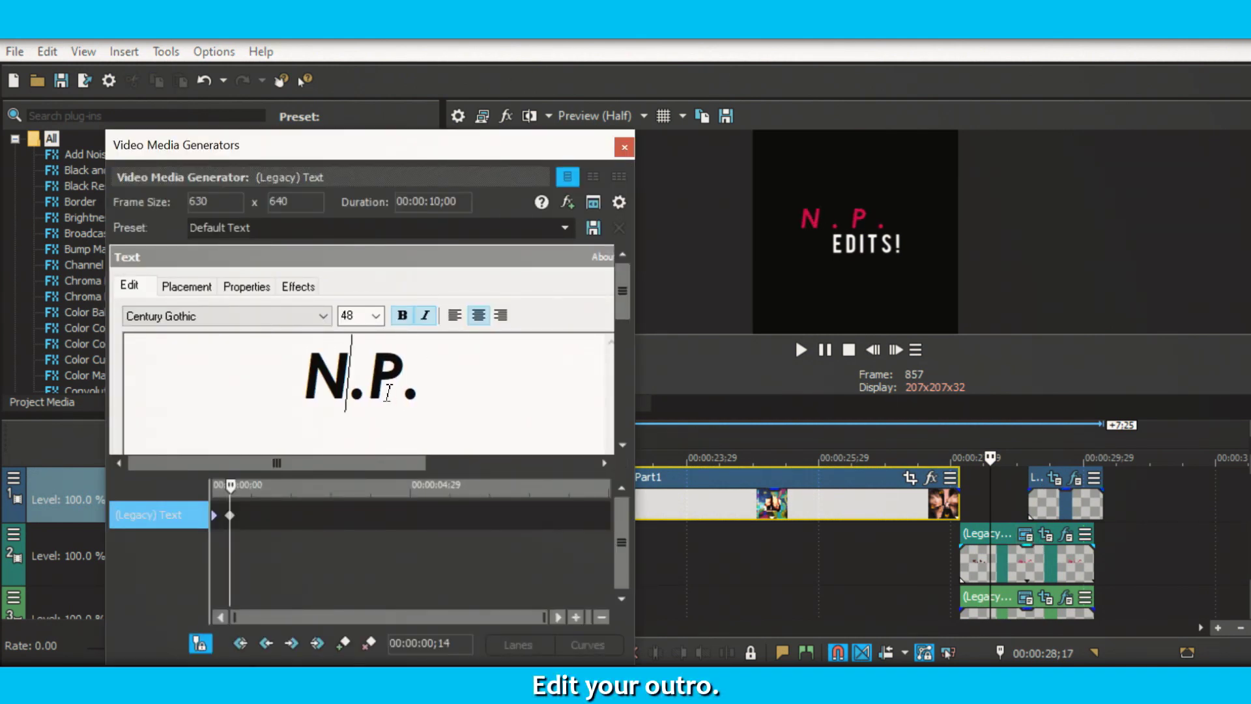
Set the first keyframe's text of the same outro title to "N.P." as well, and close the generator settings
click(216, 528)
click(339, 380)
key(BackSpace)
text(N)
key(Right)
key(Right)
key(BackSpace)
text(P)
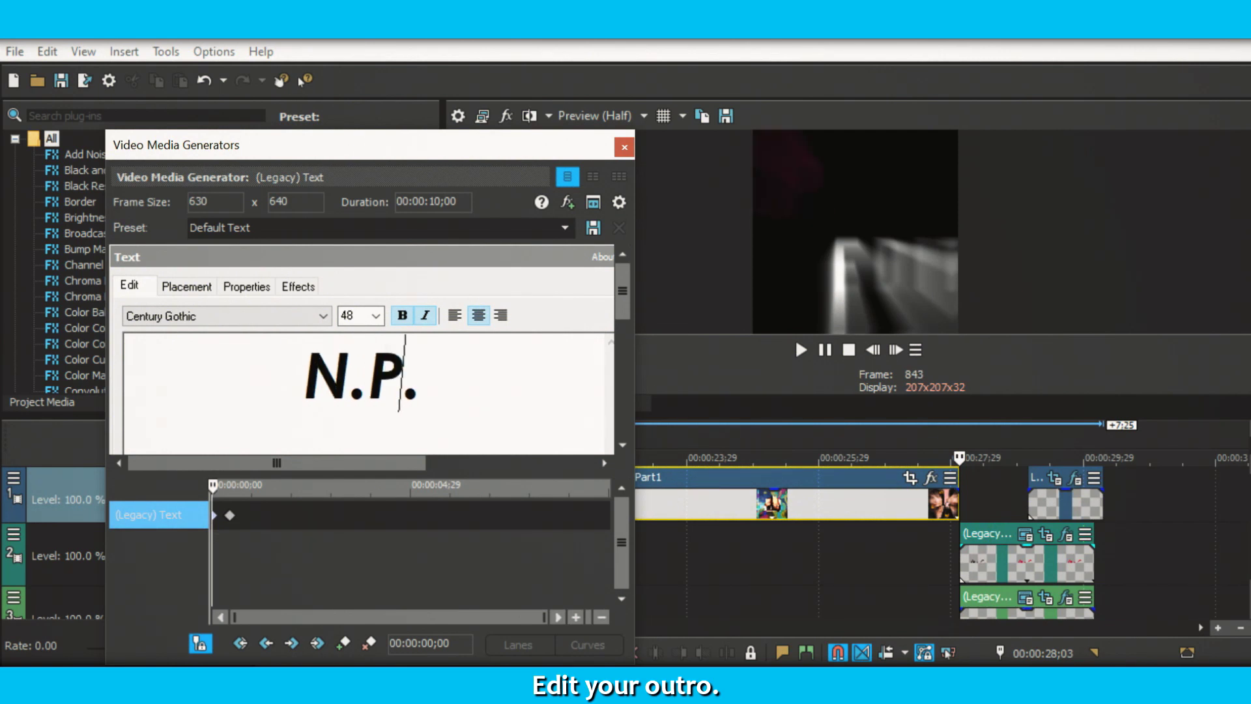
click(624, 147)
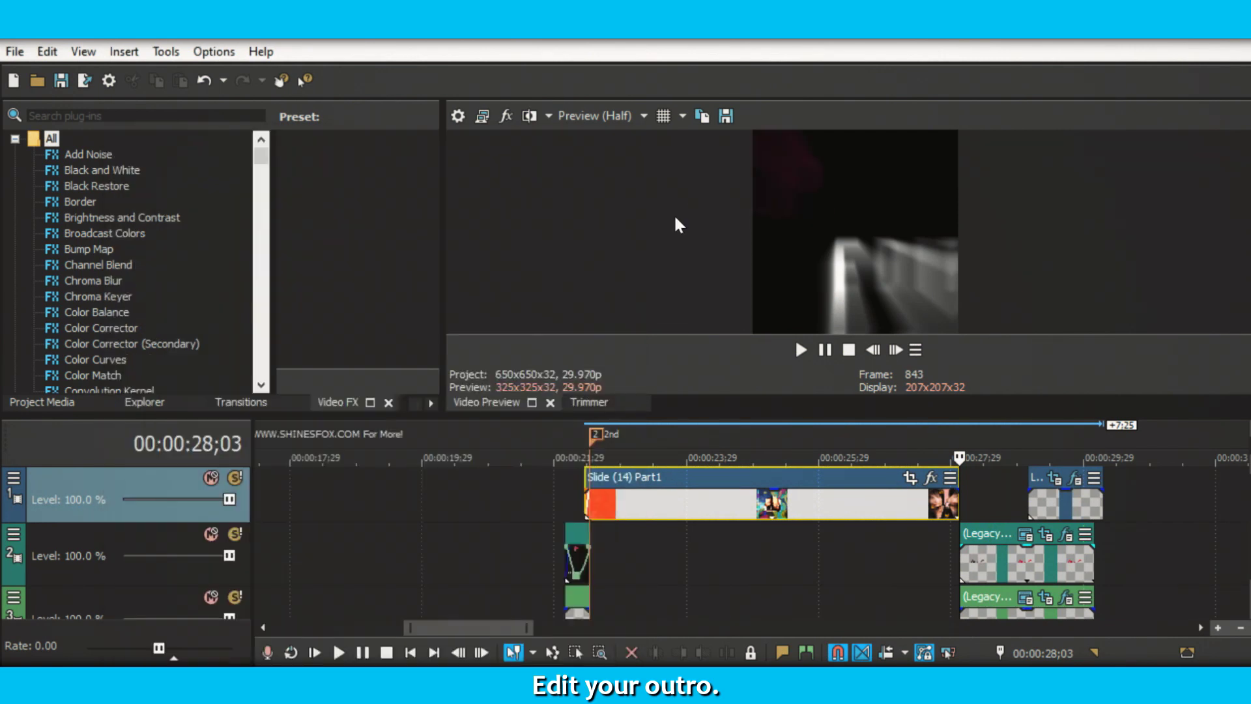
At 00:00:29;25, shift the (Legacy) Text 5 mask's edge to X 577.6 to hide the stray dot, and preview the rest of the outro
click(894, 352)
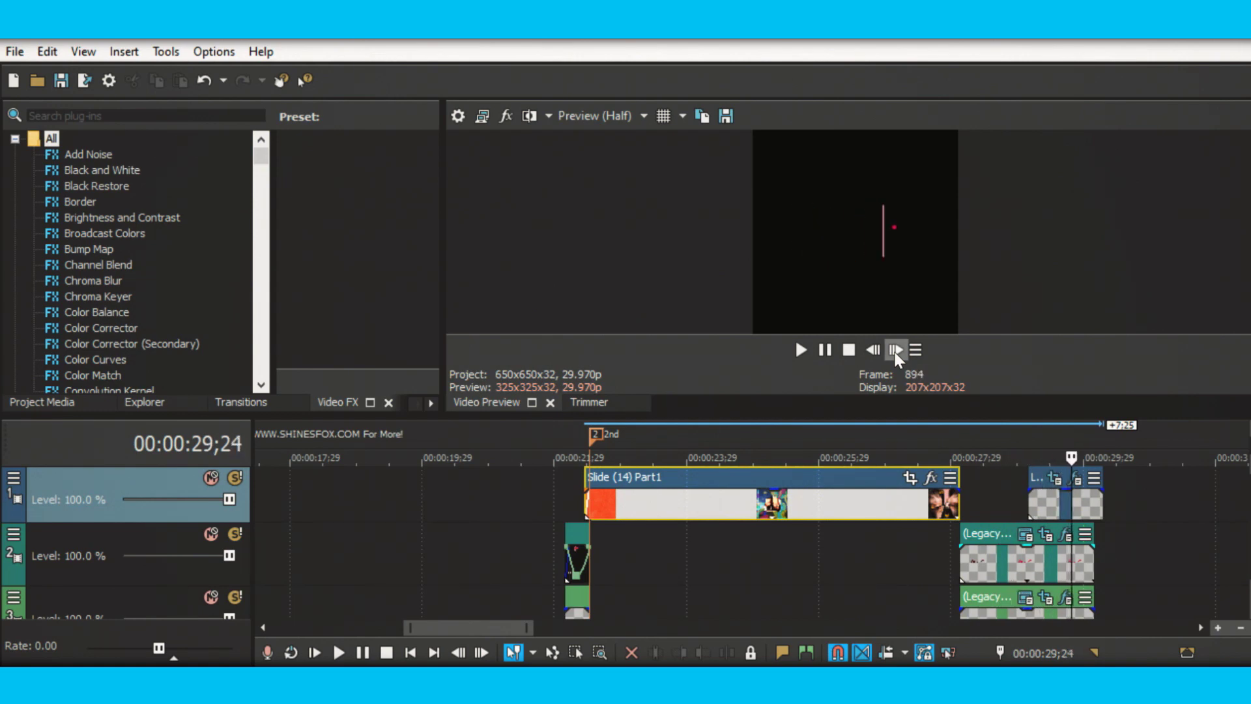
click(1042, 542)
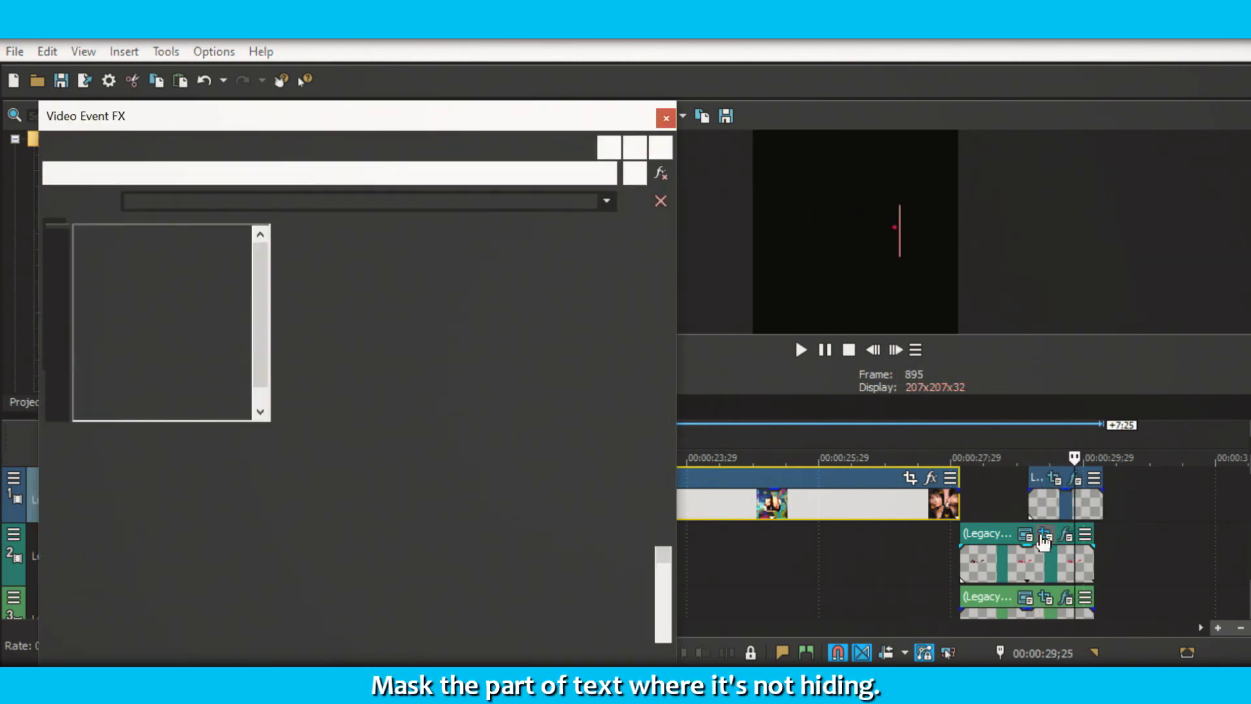
scroll(564, 407, down, 5)
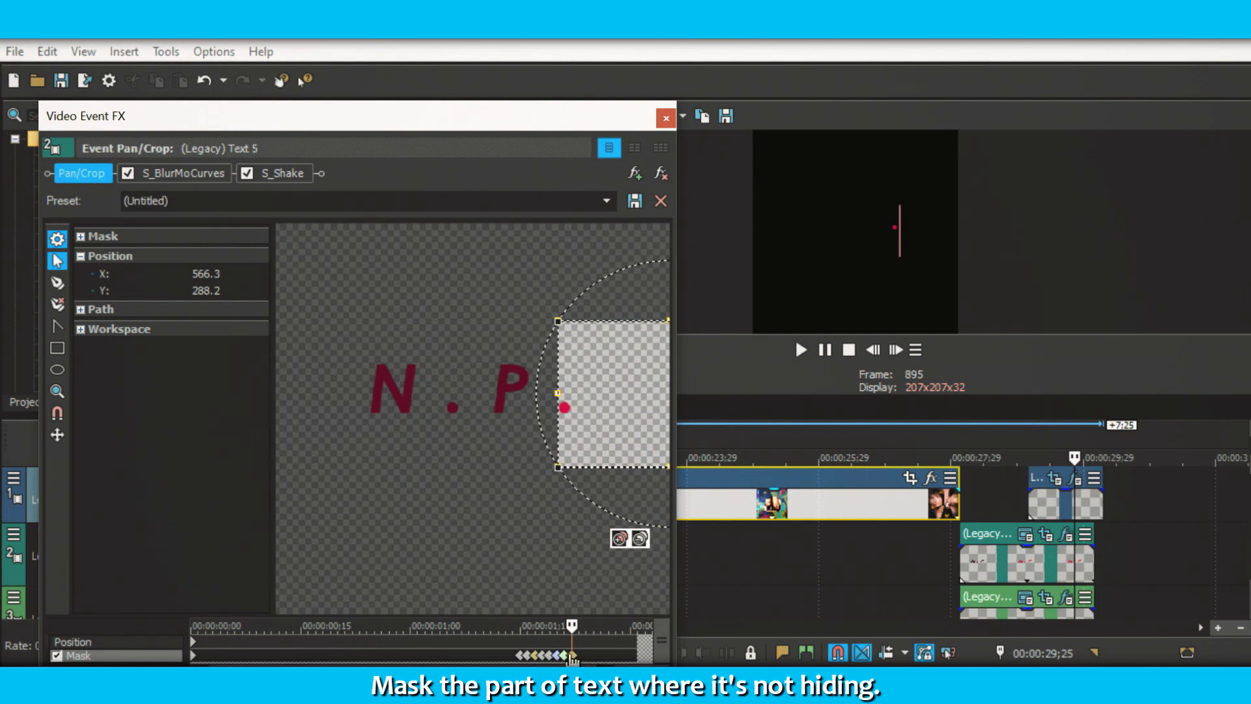
drag(555, 389, 575, 392)
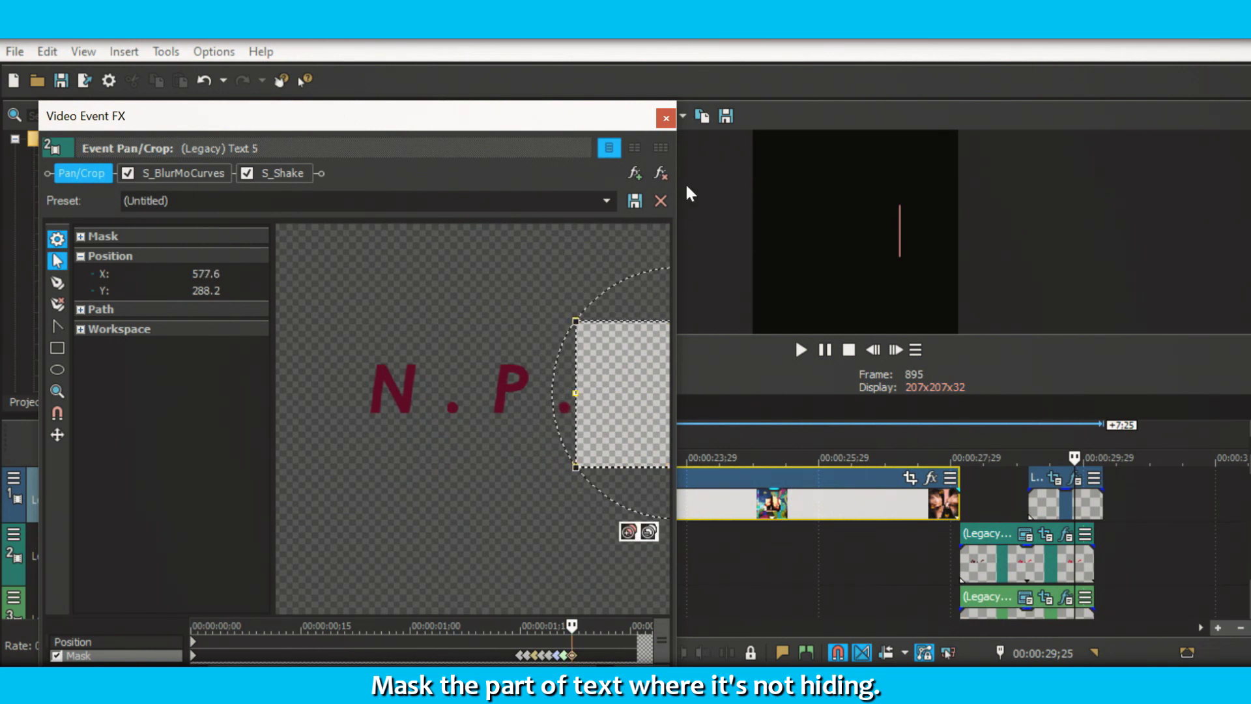
click(666, 120)
click(945, 430)
click(900, 352)
key(space)
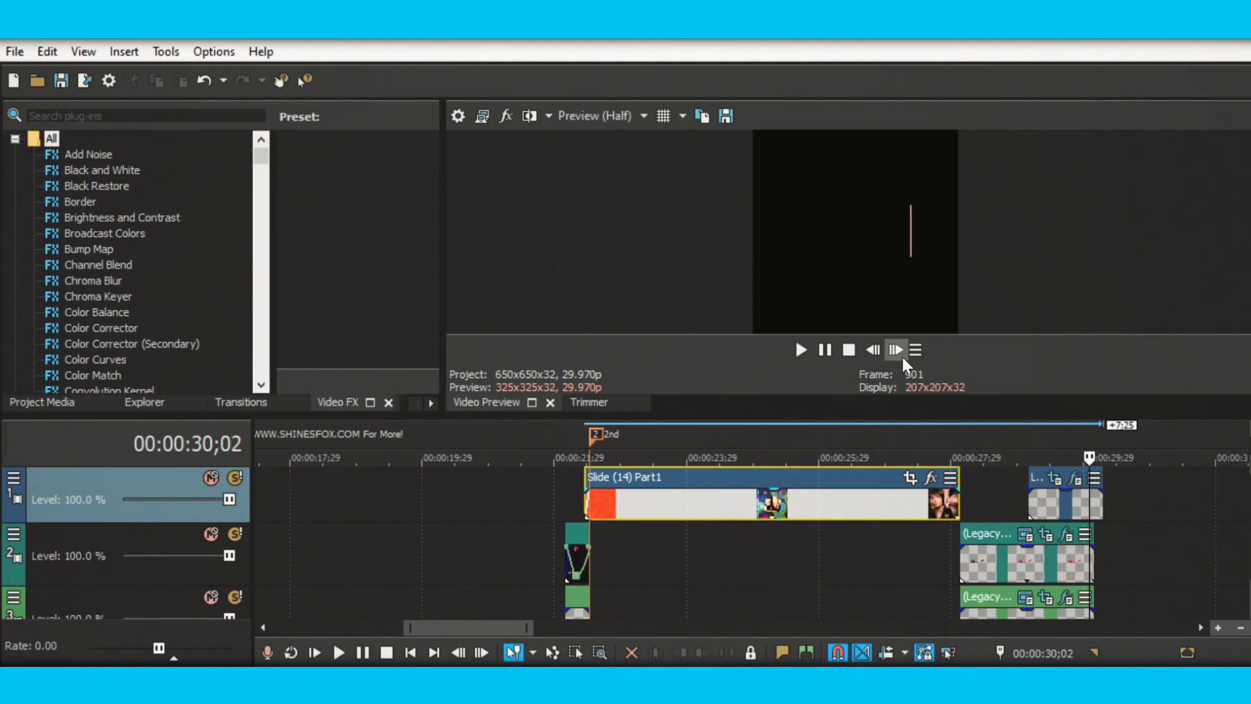
click(826, 349)
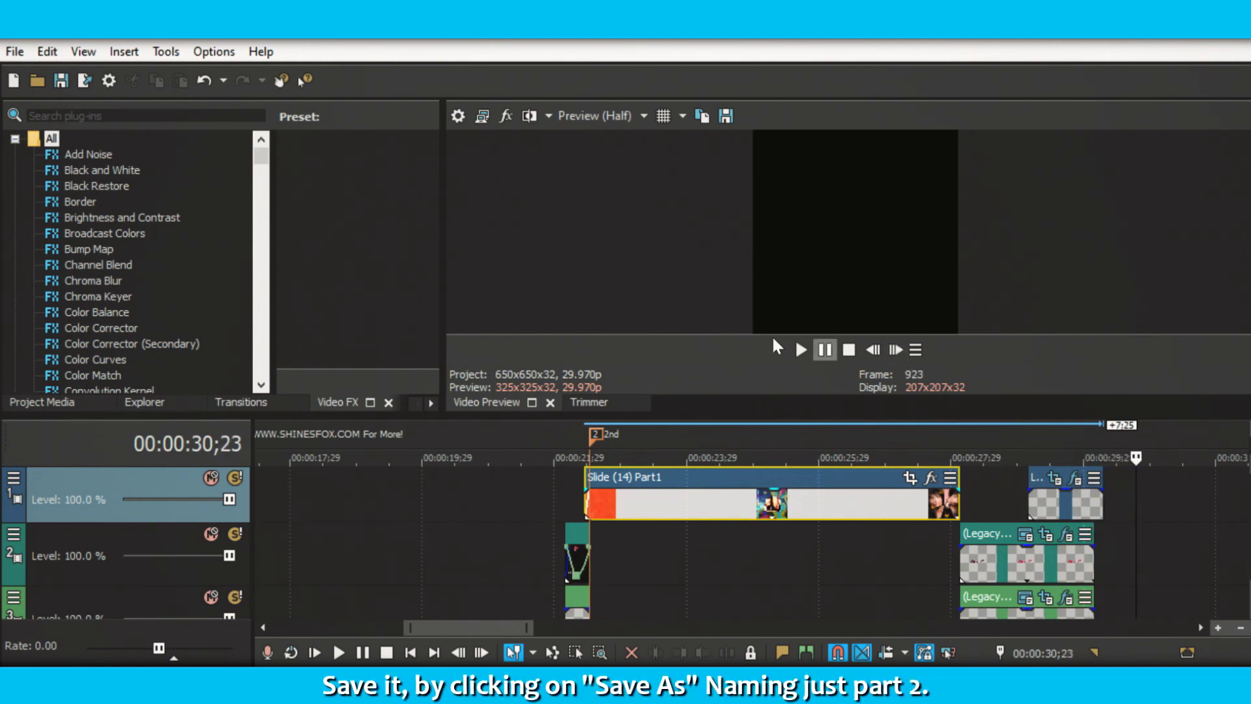
Save the project as a new file named Slide (14) Part2 in the Slideshow (14) folder
click(12, 49)
click(42, 167)
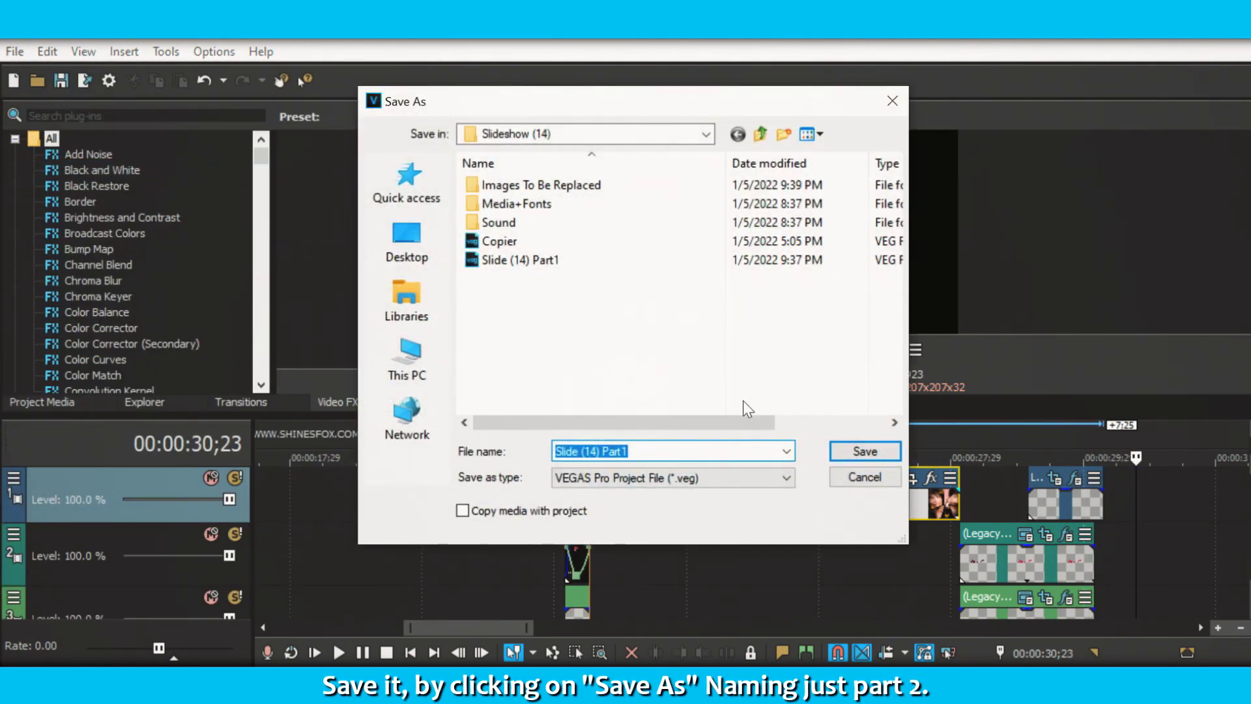
key(BackSpace)
text(2)
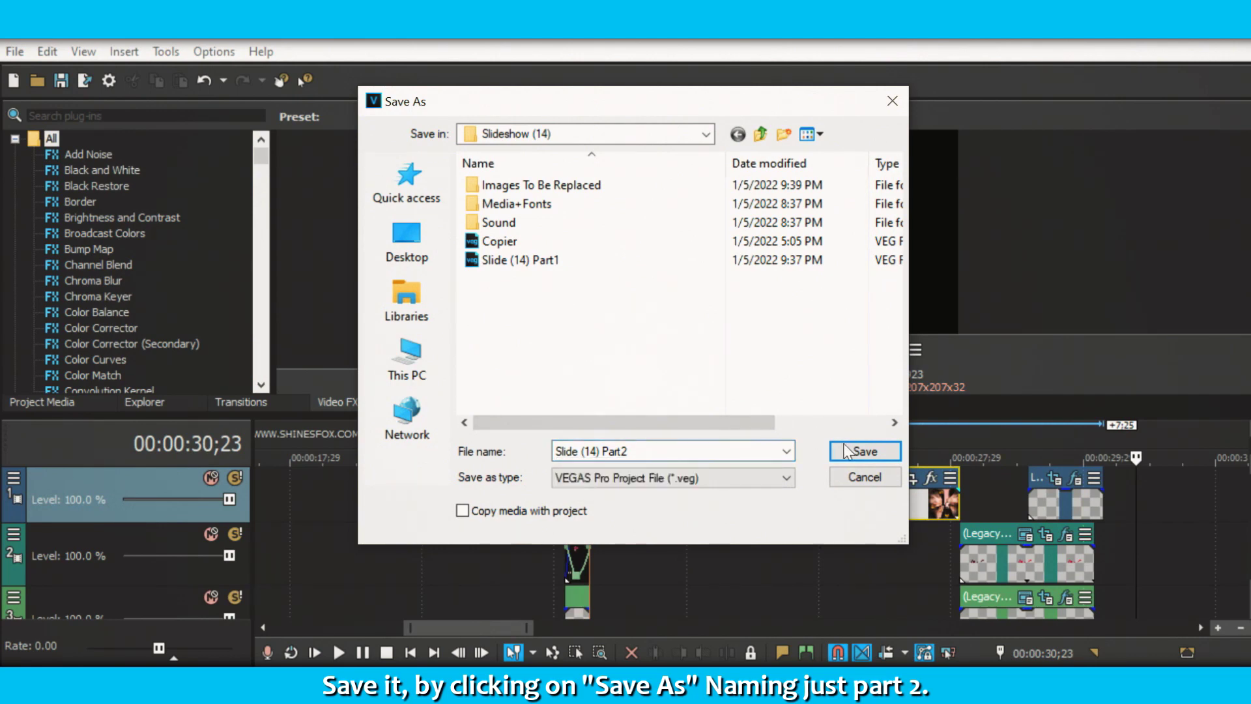
click(864, 451)
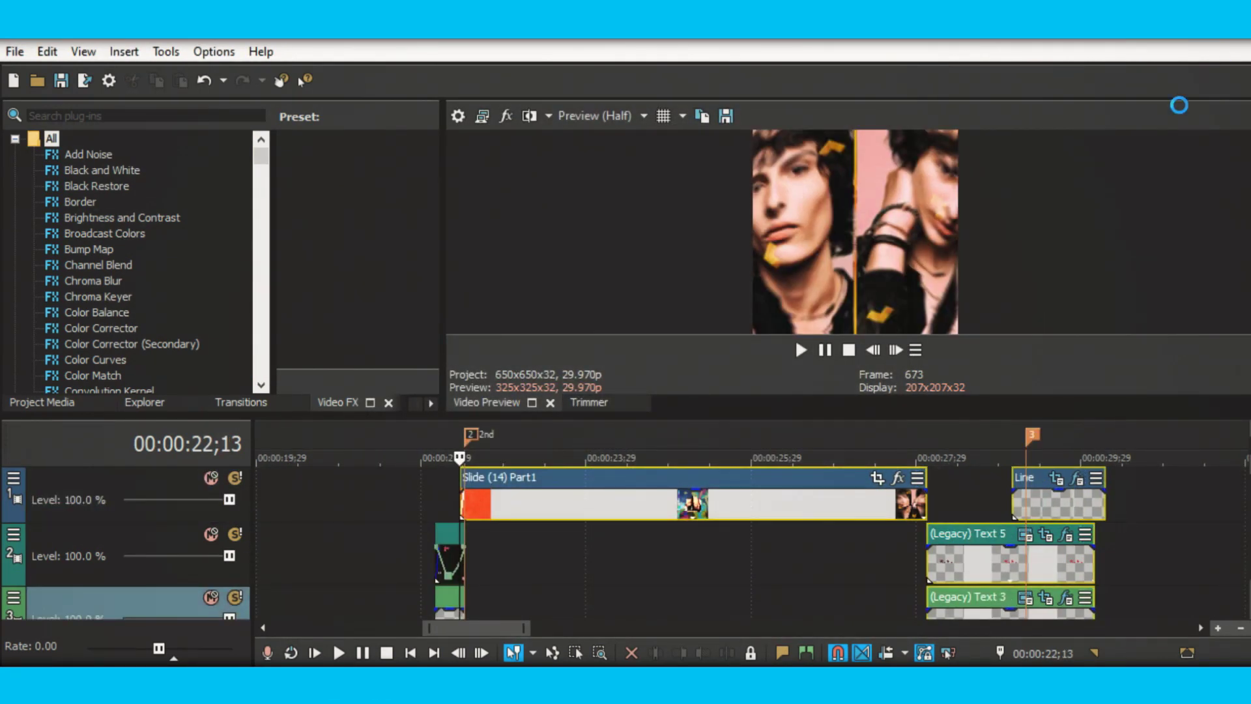
Close the Copier project and open the Slide (14) Part2 project from the Slideshow (14) folder
key(ctrl+o)
click(685, 316)
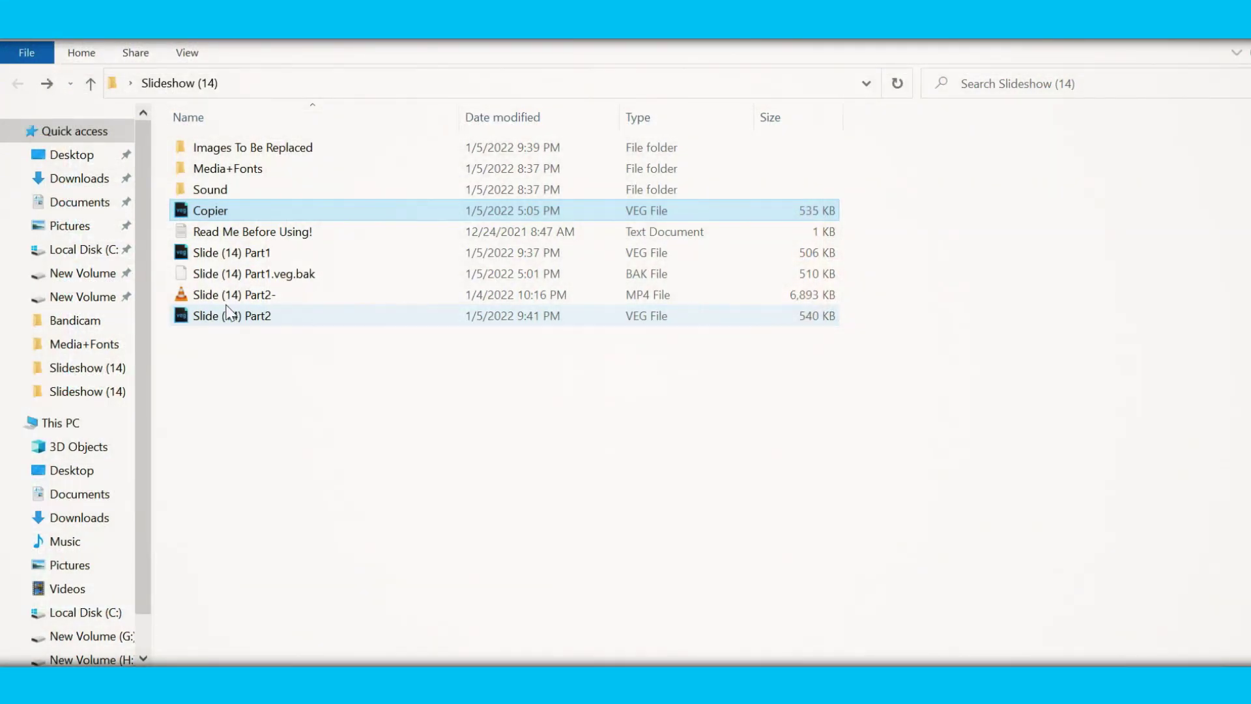
right_click(218, 315)
click(292, 292)
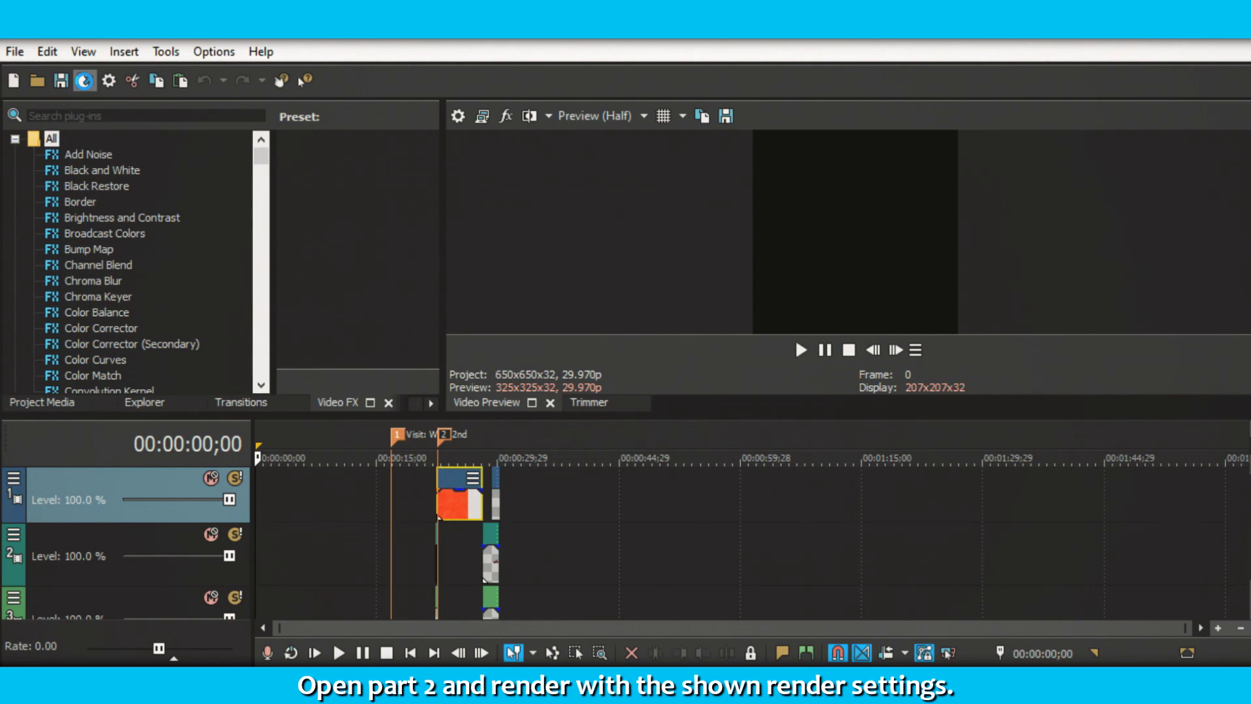
Choose the MAGIX AVC/AAC MP4 650*650 template for rendering and review its frame size, frame rate and pixel aspect ratio
click(84, 81)
scroll(972, 348, down, 1)
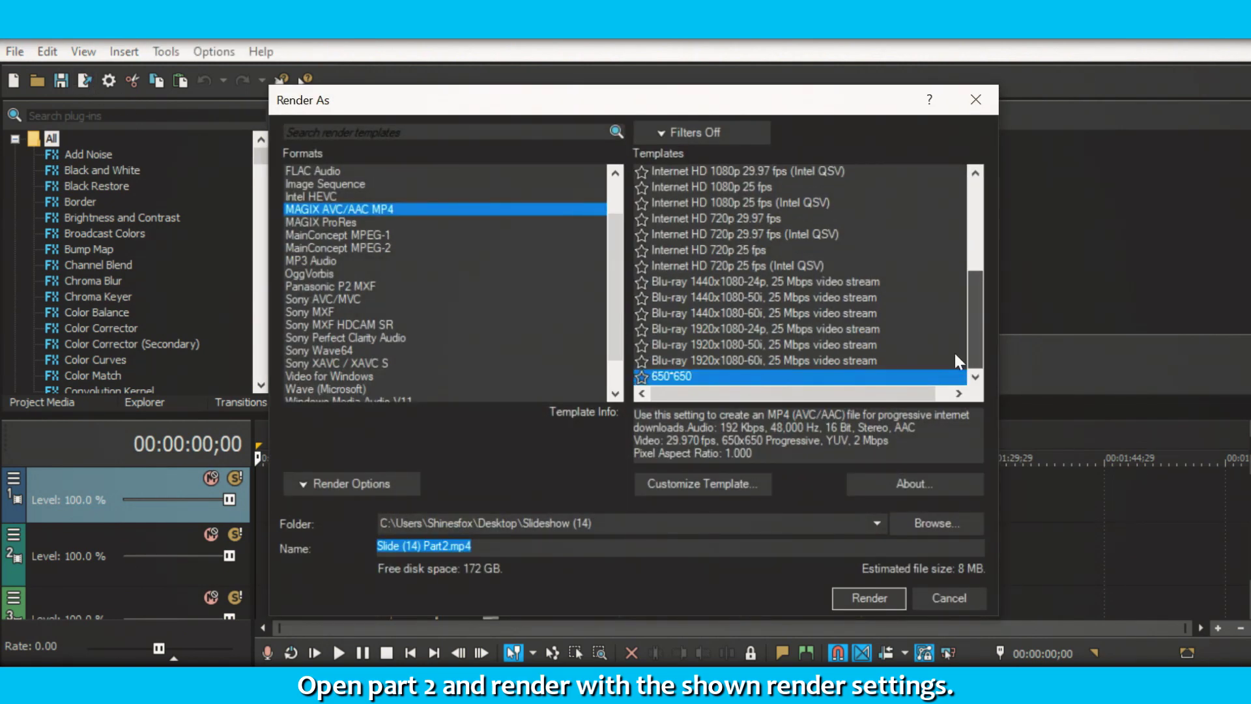
click(732, 378)
click(728, 483)
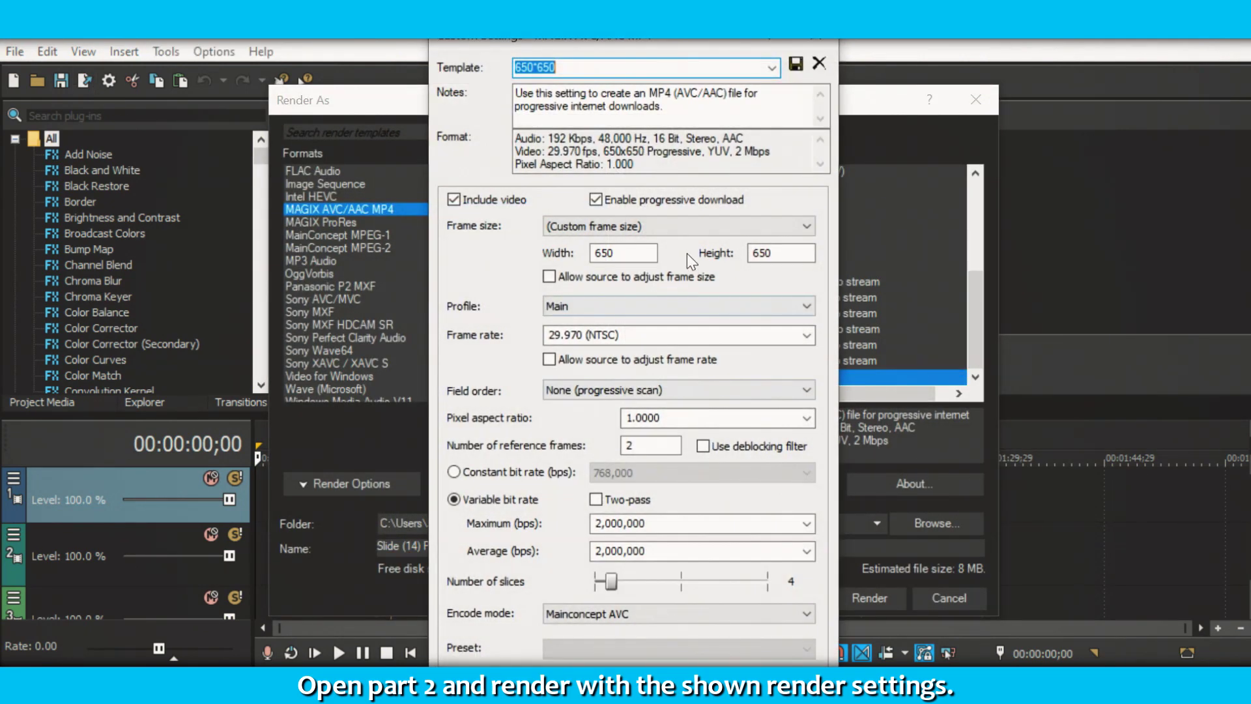
click(625, 334)
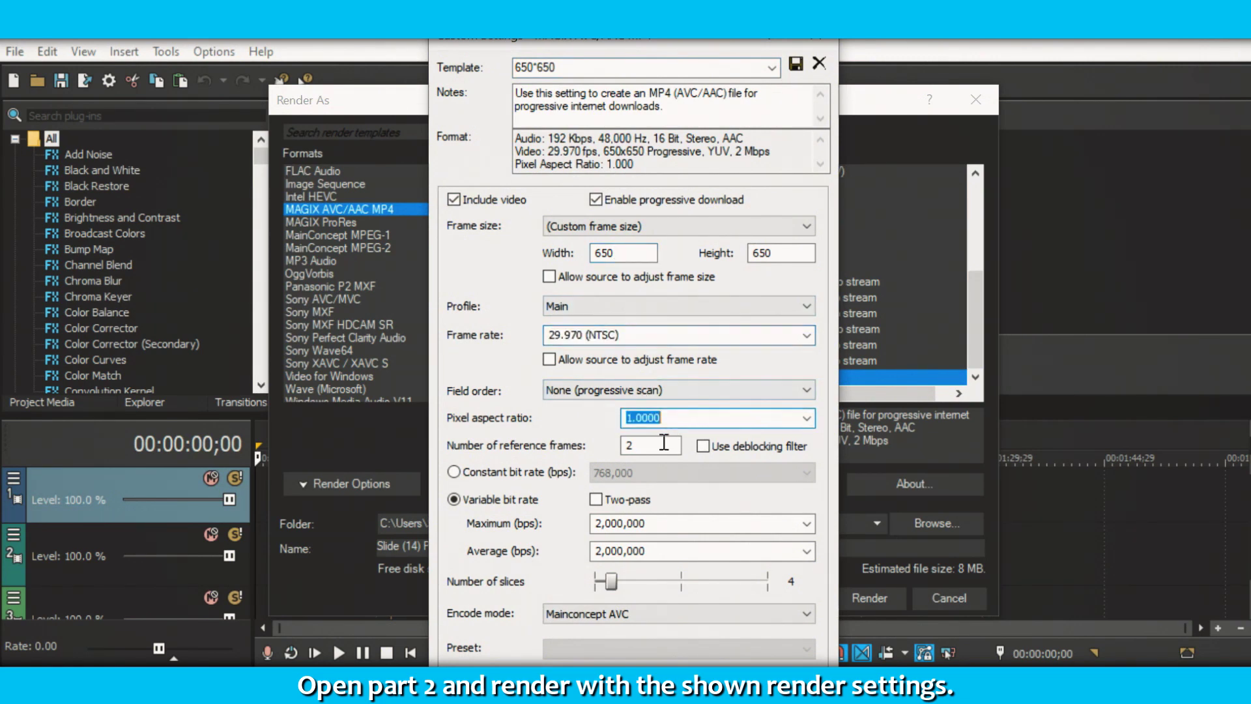